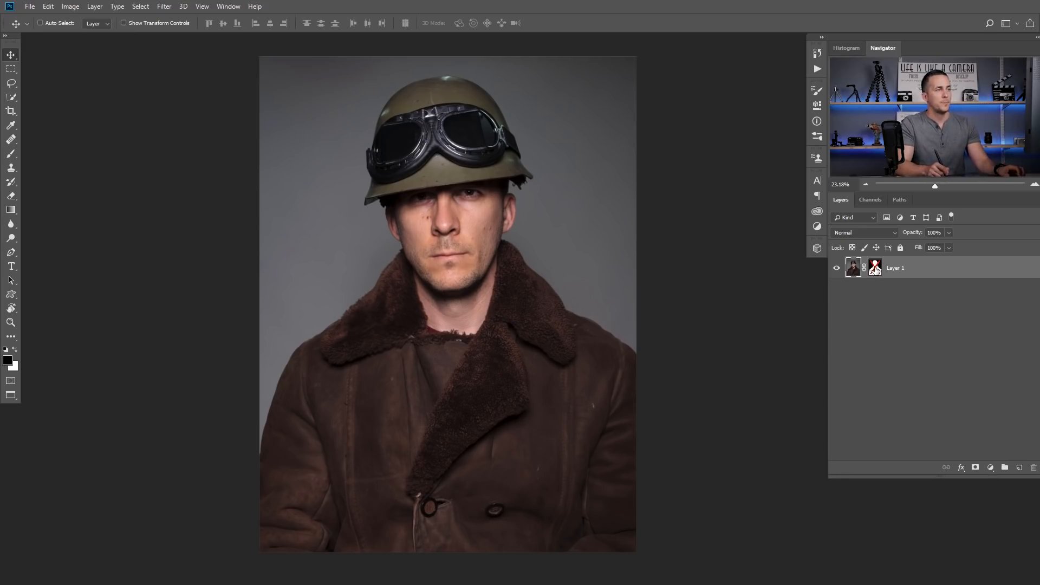
Enable the portrait's layer mask and add a new layer named Background beneath it.
left_click(875, 267, "shift")
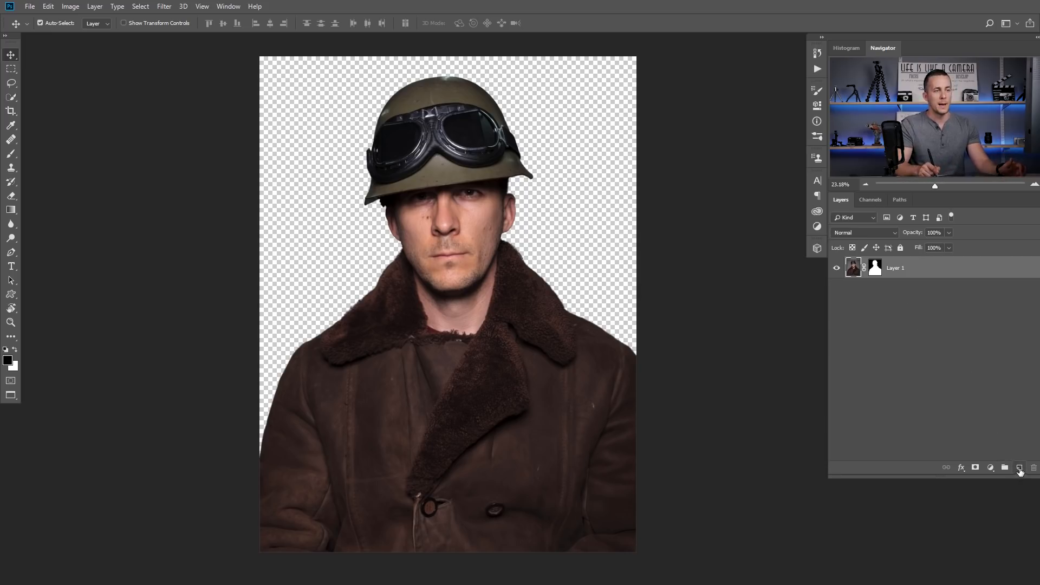
left_click(1019, 469, "ctrl")
double_click(878, 291)
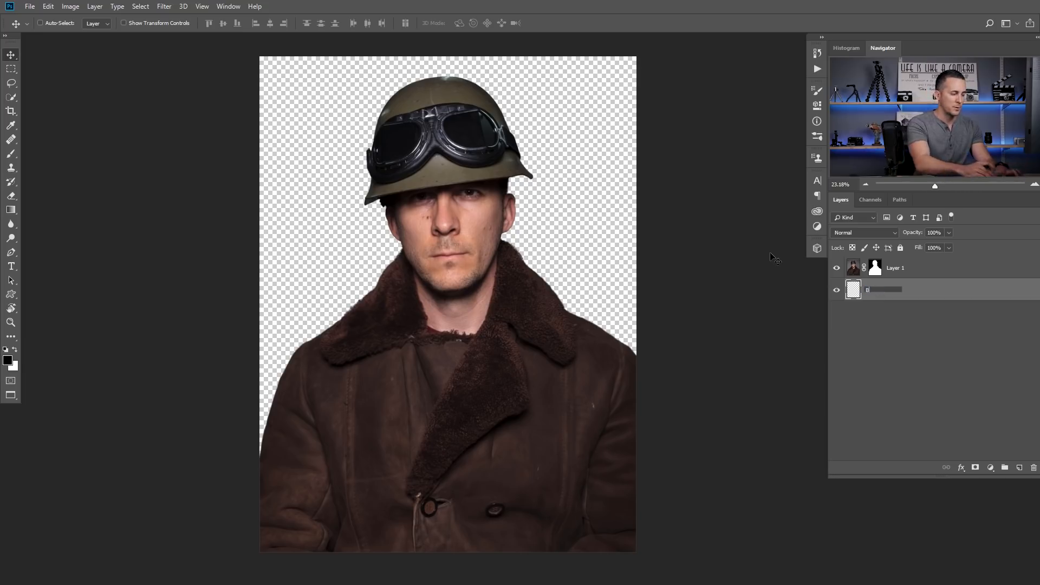
type("Background")
key("Return")
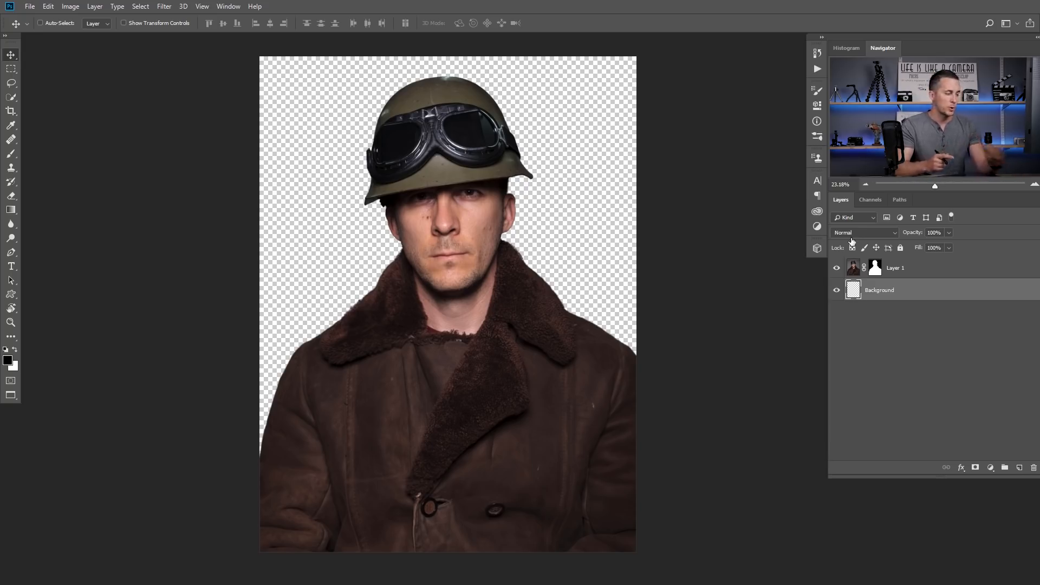
Fill the Background layer with 50% gray and compare the portrait with its mask off and on.
key("shift+F5")
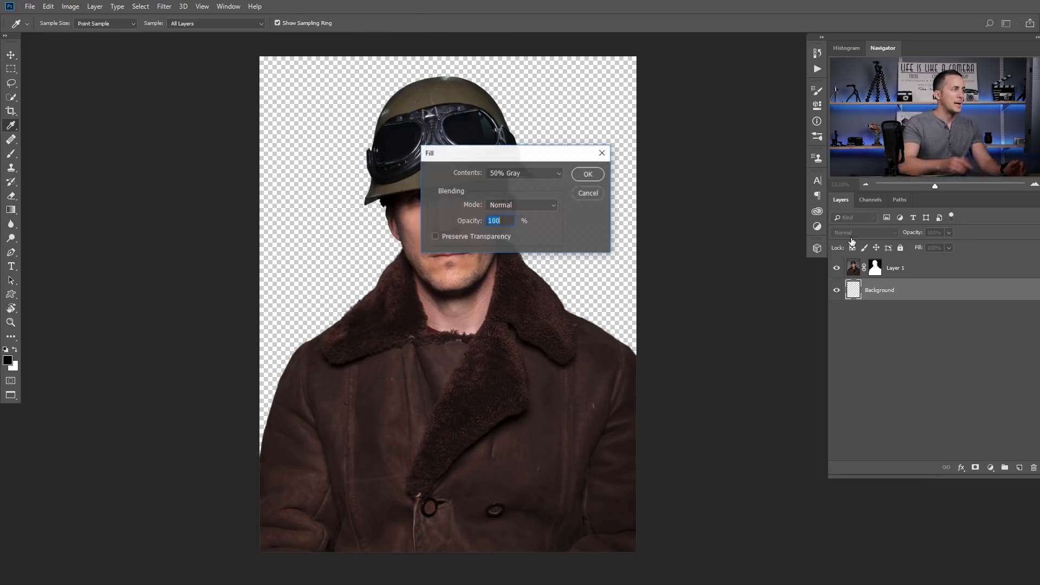
left_click(520, 173)
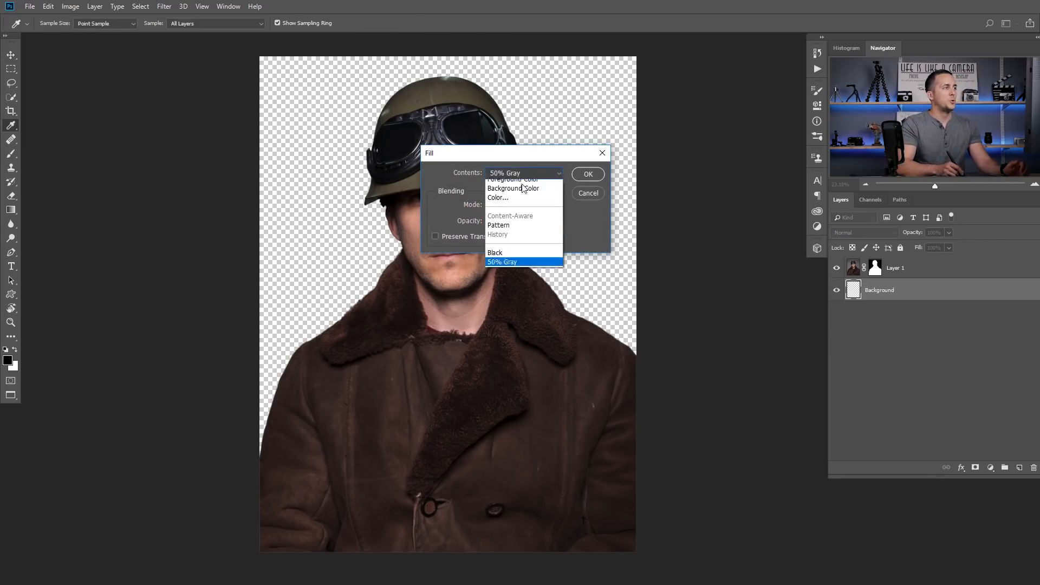
left_click(515, 268)
left_click(590, 176)
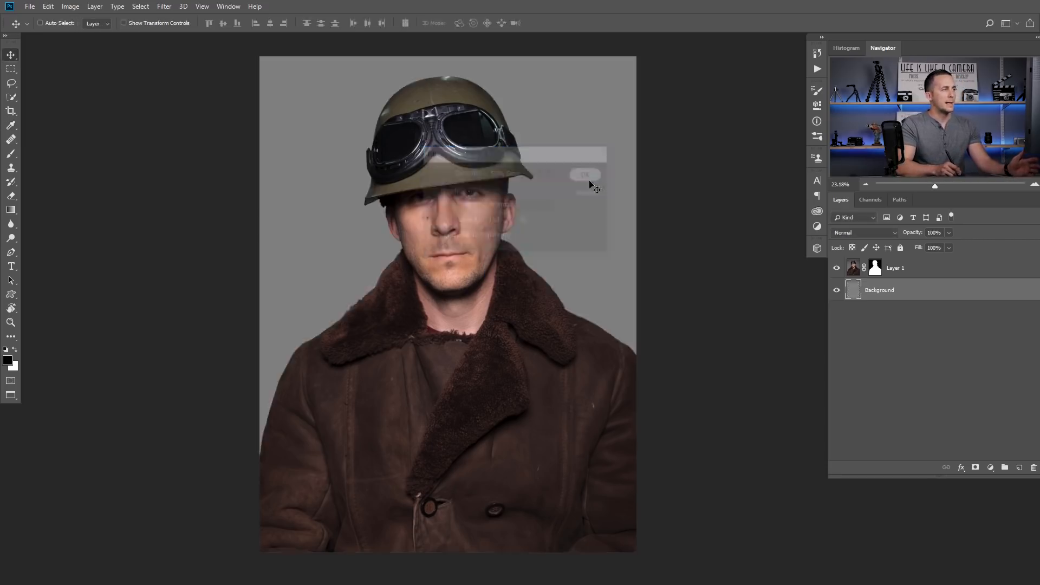
left_click(876, 268, "shift")
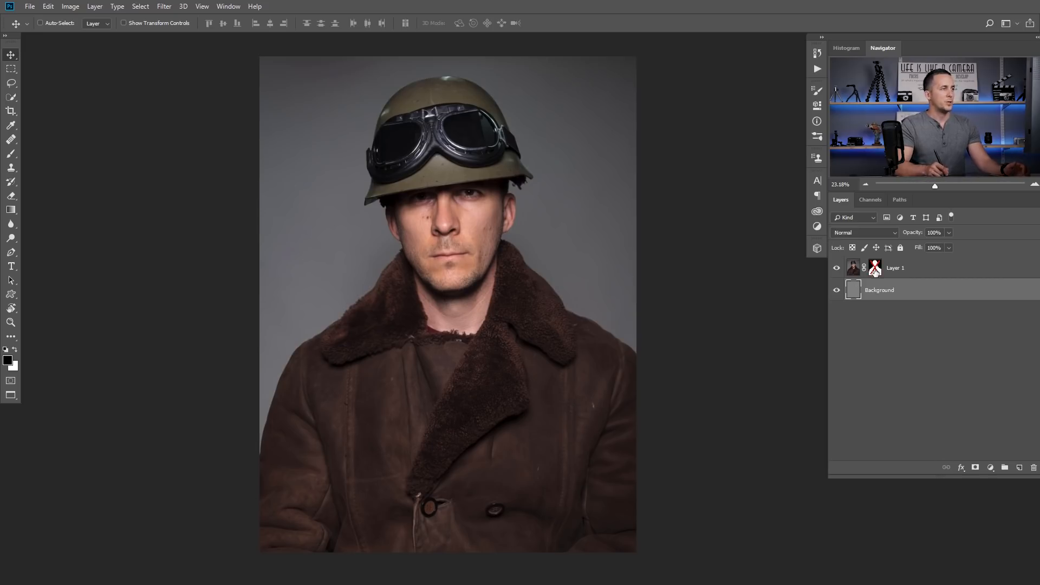
left_click(876, 269, "shift")
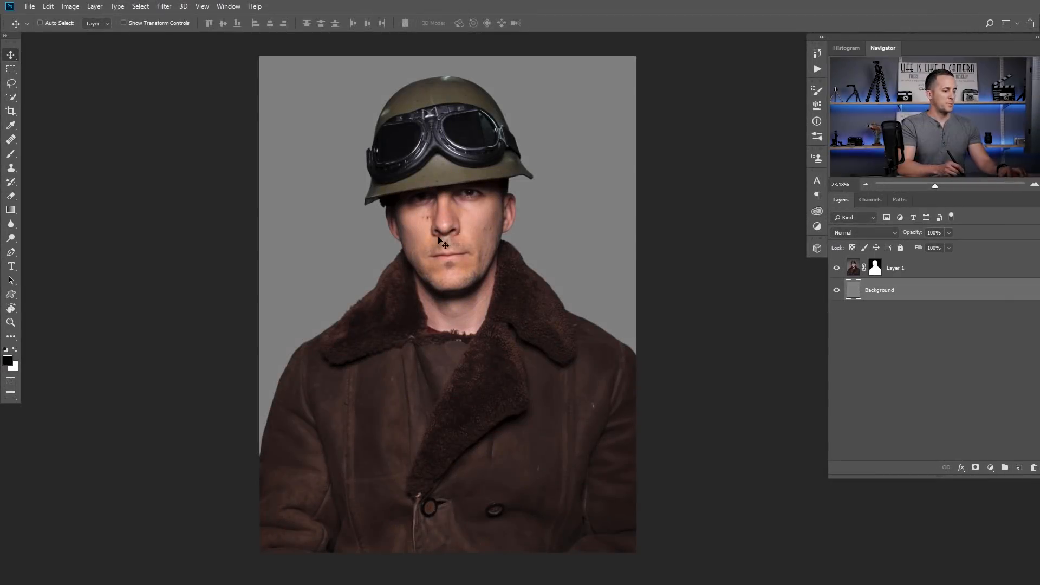
Choose the Cloud/Dust brush from the Cloud-Dust Brushes for painting on the Background layer.
key("b")
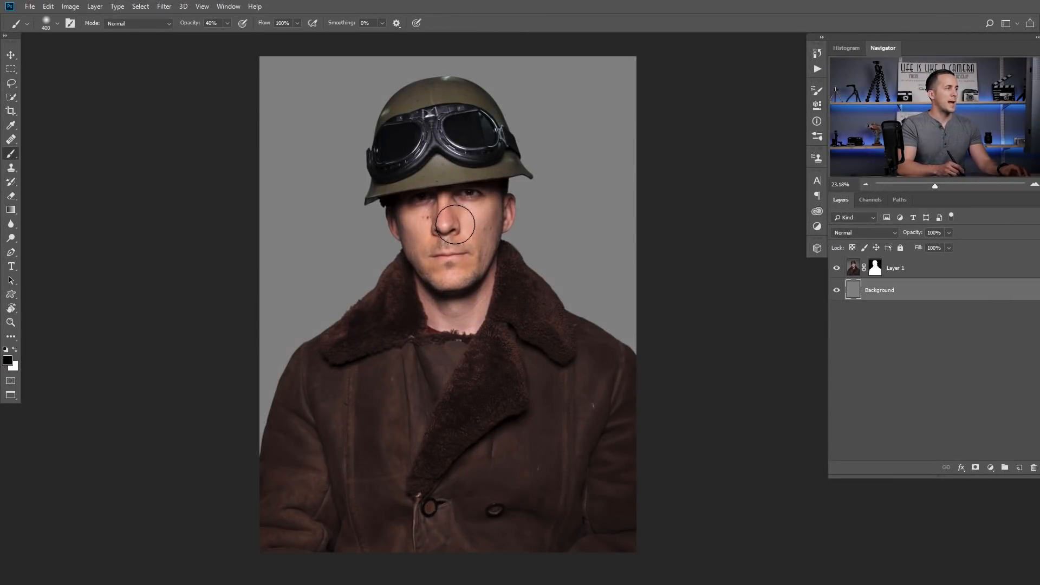
right_click(463, 214)
left_click_drag(805, 334, 802, 386)
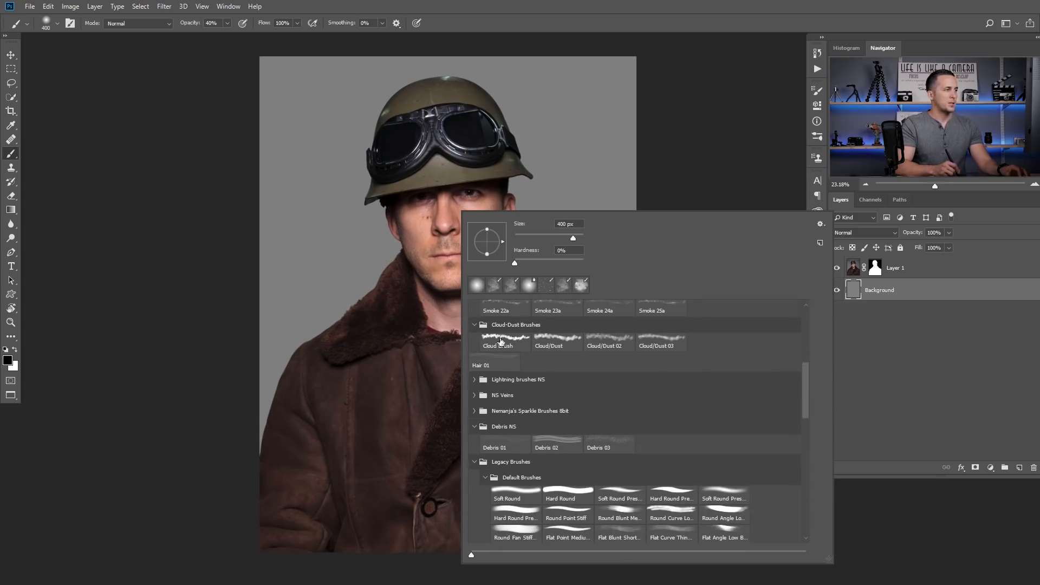
left_click(553, 342)
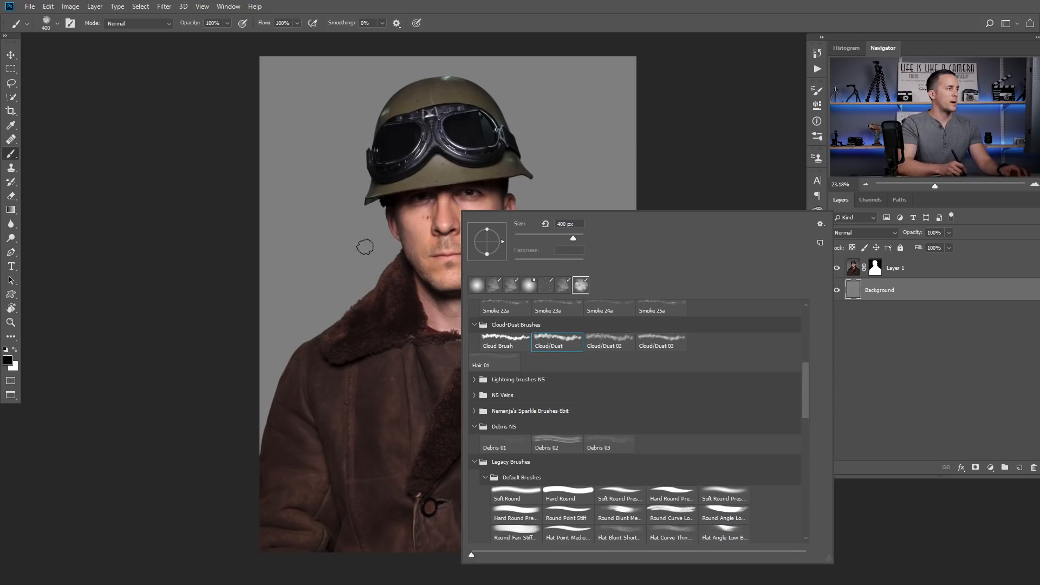
left_click_drag(331, 244, 427, 267)
mouse_move(558, 225)
left_mouse_down()
mouse_move(617, 262)
mouse_move(623, 288)
left_mouse_up()
key("ctrl+z")
key("ctrl+z")
Enlarge the Cloud/Dust brush to 1600 px.
key("bracketright")
key("bracketright")
key("bracketright")
key("bracketright")
key("bracketright")
key("bracketright")
key("bracketright")
key("bracketright")
key("bracketright")
key("bracketright")
key("bracketright")
key("bracketright")
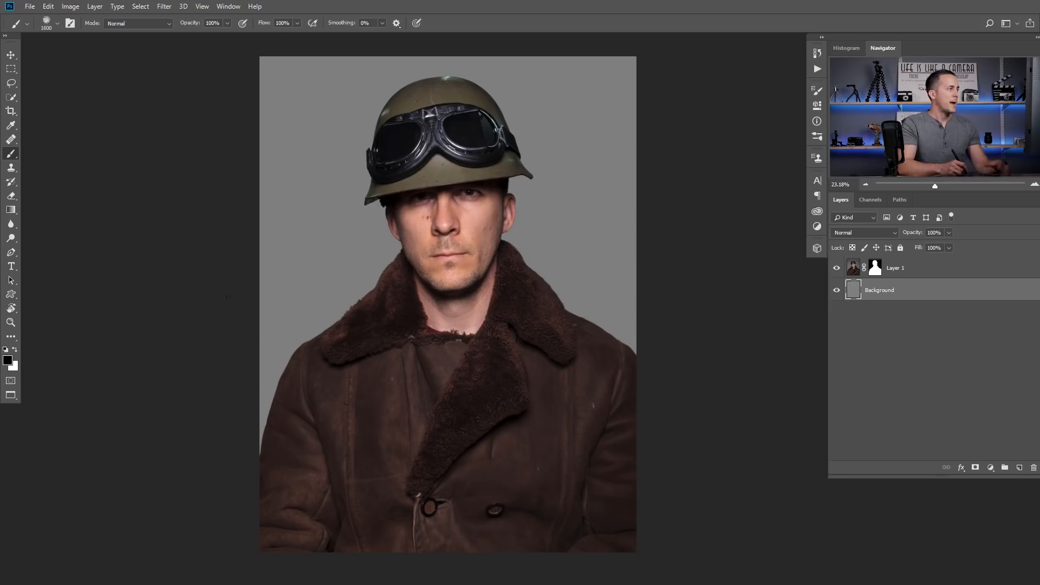
Set the foreground color to dark gray 181818 and the background color to mid gray 7c7c7c.
left_click(8, 361)
left_click_drag(191, 347, 186, 350)
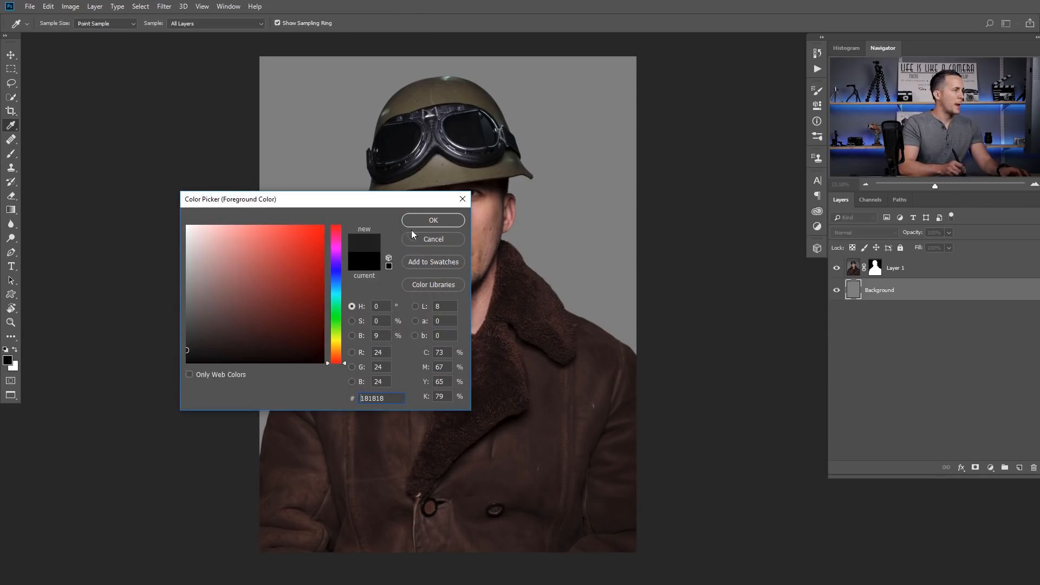
left_click(433, 220)
left_click(13, 366)
left_click_drag(187, 302, 184, 296)
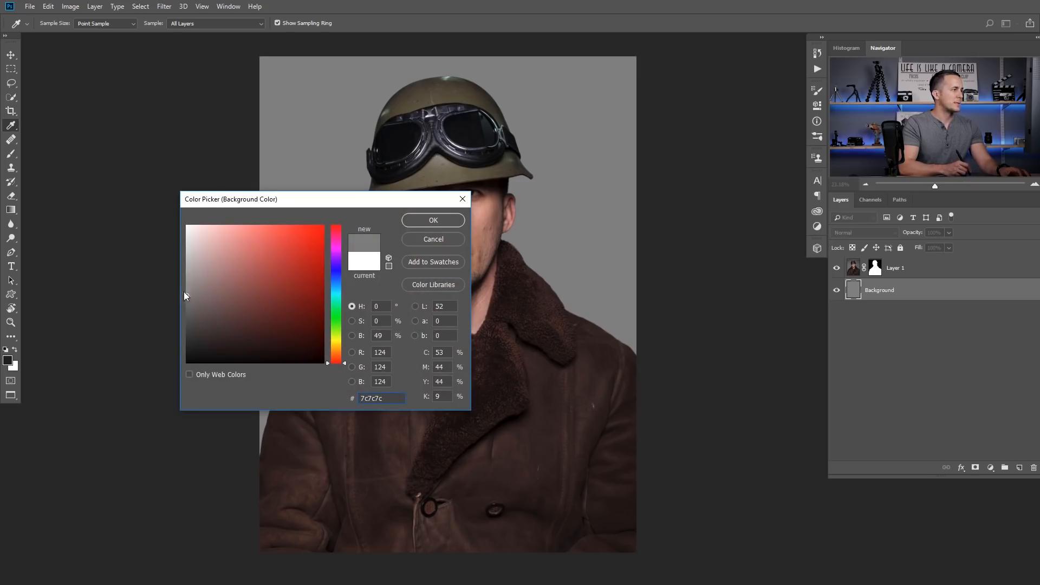
left_click(428, 220)
Paint dark clouds across the backdrop around the man, and lighter gray clouds over them at 40% brush opacity.
key("b")
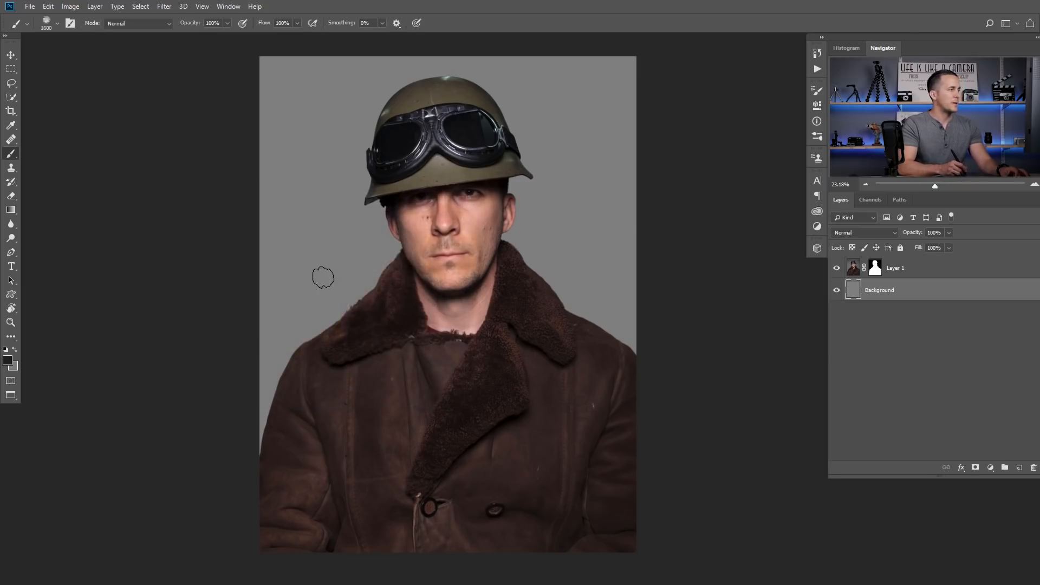
mouse_move(296, 306)
left_mouse_down()
mouse_move(331, 228)
mouse_move(607, 244)
mouse_move(249, 447)
mouse_move(542, 189)
mouse_move(353, 135)
mouse_move(564, 104)
mouse_move(434, 228)
mouse_move(407, 224)
left_mouse_up()
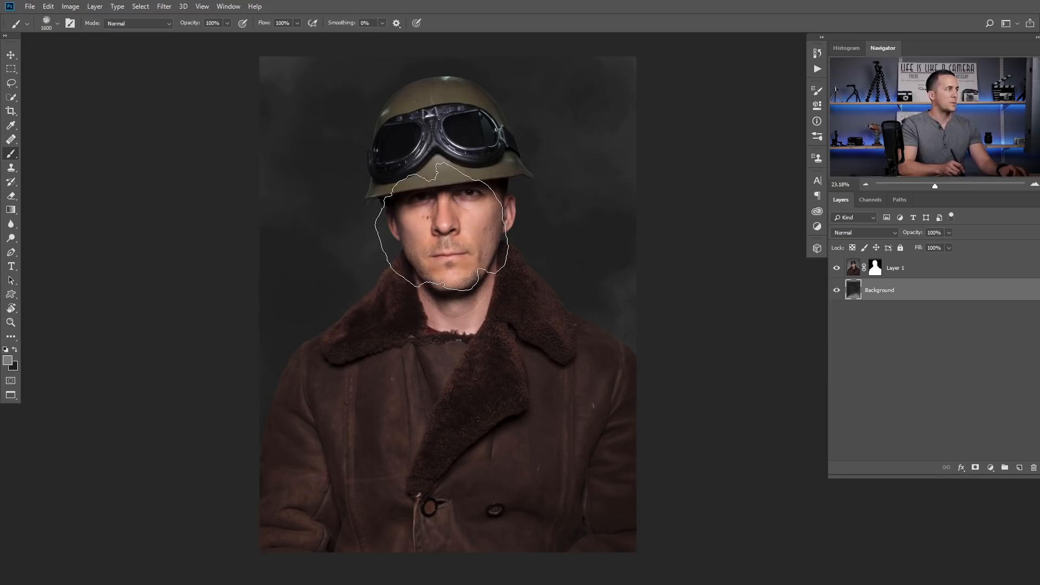
key("x")
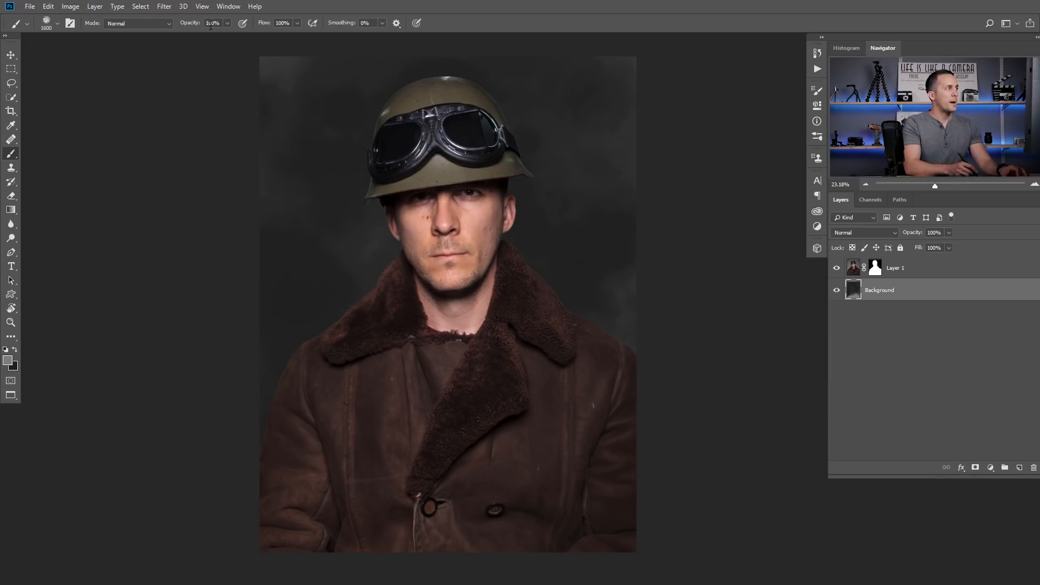
key("4")
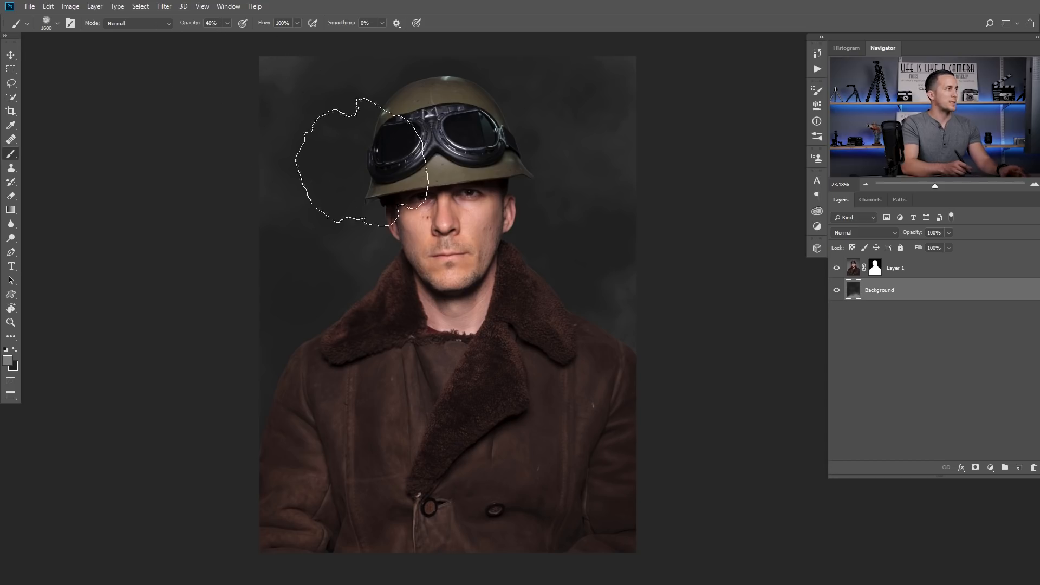
mouse_move(494, 117)
left_mouse_down()
mouse_move(390, 52)
mouse_move(375, 223)
mouse_move(558, 274)
mouse_move(336, 291)
mouse_move(546, 255)
mouse_move(291, 144)
mouse_move(517, 223)
mouse_move(276, 294)
mouse_move(599, 209)
mouse_move(258, 186)
mouse_move(251, 366)
mouse_move(511, 297)
mouse_move(580, 190)
mouse_move(360, 144)
mouse_move(284, 362)
mouse_move(347, 293)
left_mouse_up()
Paint the dark color back into the clouds beside the man with a 1300 px brush at 20% opacity.
key("x")
key("bracketleft")
key("bracketleft")
key("bracketleft")
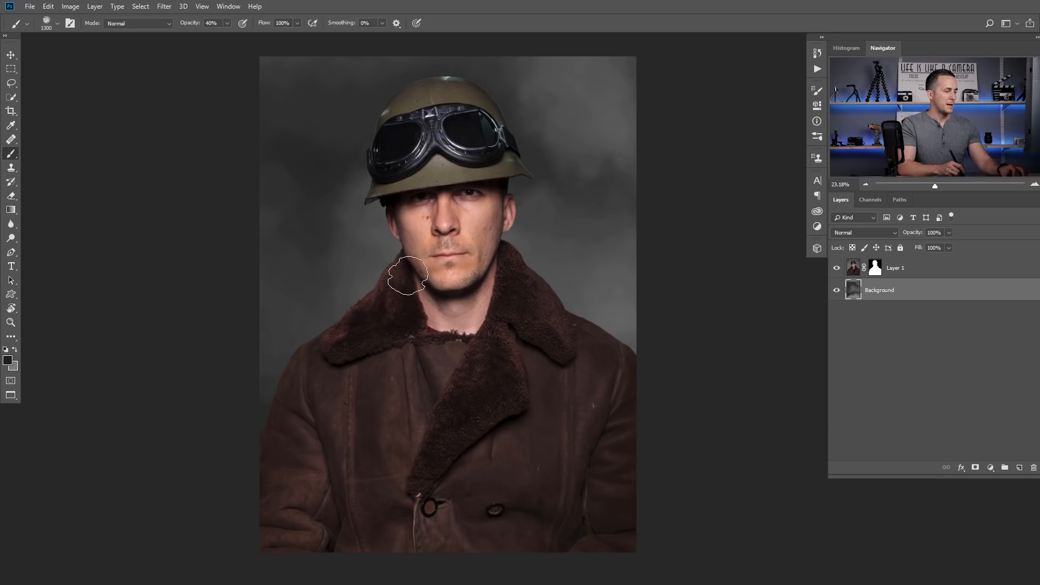
key("2")
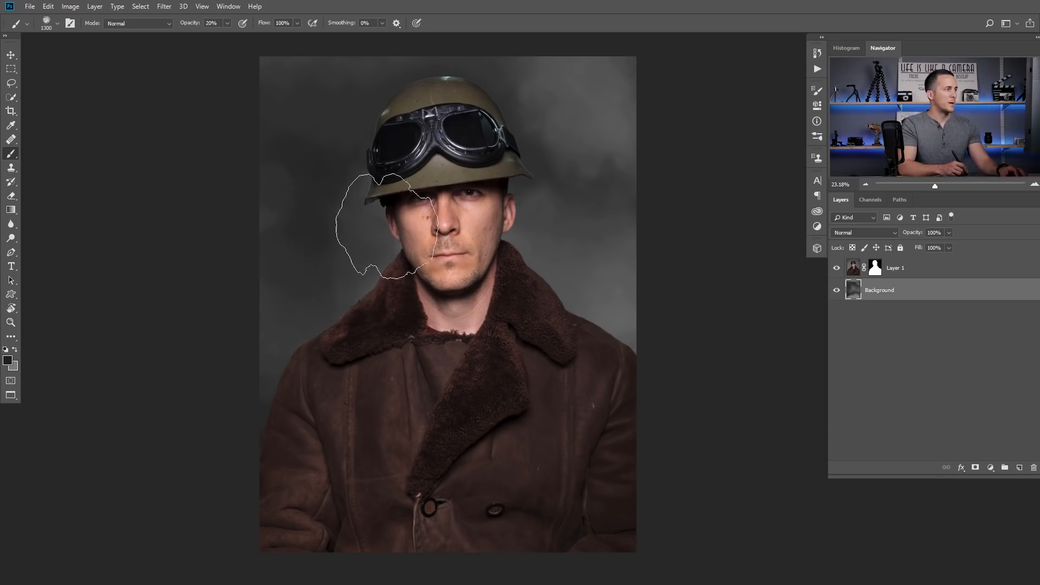
mouse_move(566, 130)
left_mouse_down()
mouse_move(576, 147)
mouse_move(565, 215)
mouse_move(612, 326)
left_mouse_up()
Paint mid-gray clouds across the lower backdrop on both sides of the man with a 1000 px brush.
key("x")
key("bracketleft")
key("bracketleft")
key("bracketleft")
mouse_move(599, 289)
left_mouse_down()
mouse_move(344, 260)
mouse_move(382, 175)
mouse_move(548, 139)
mouse_move(583, 111)
mouse_move(275, 93)
mouse_move(241, 281)
left_mouse_up()
key("x")
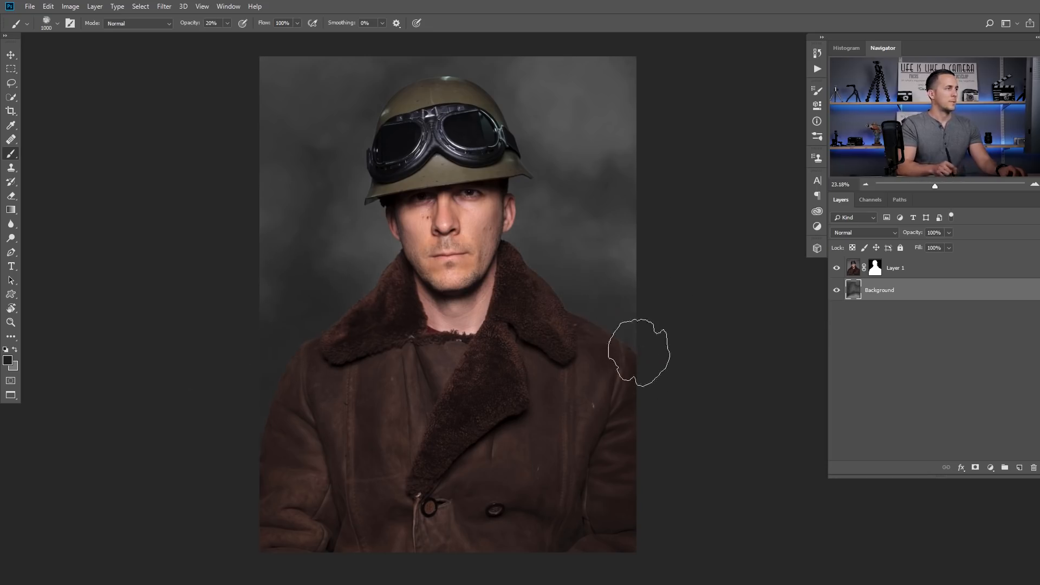
key("x")
left_click_drag(255, 283, 306, 312)
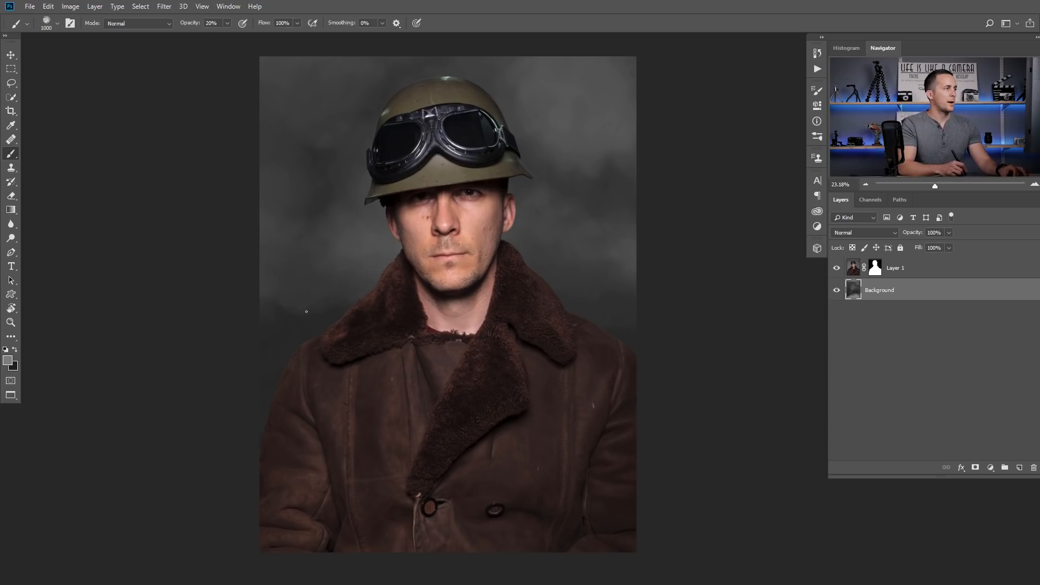
key("ctrl+z")
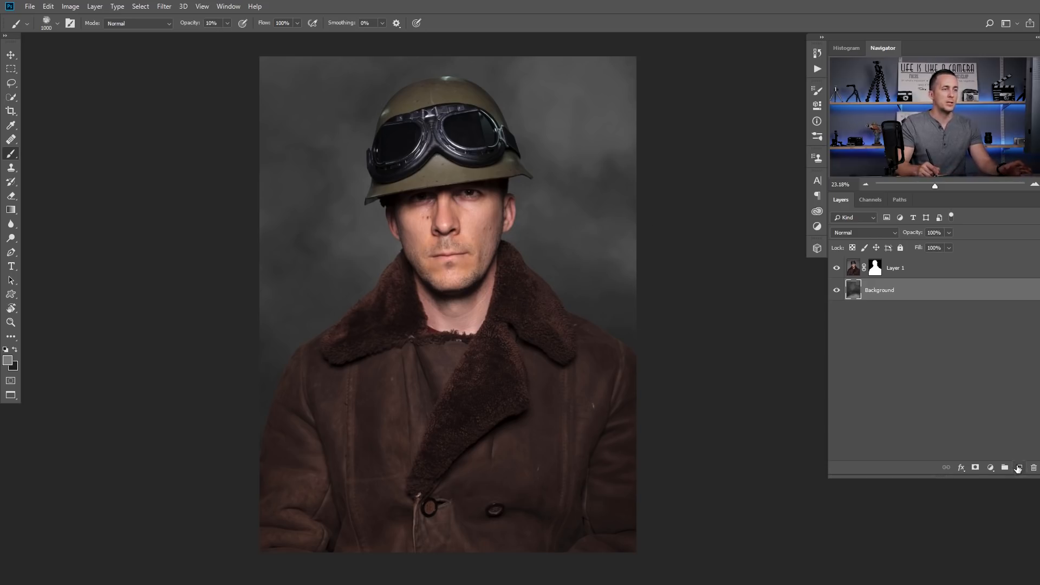
Add a layer named Debris above the Background layer and choose the Debris 01 brush.
left_click(1019, 468)
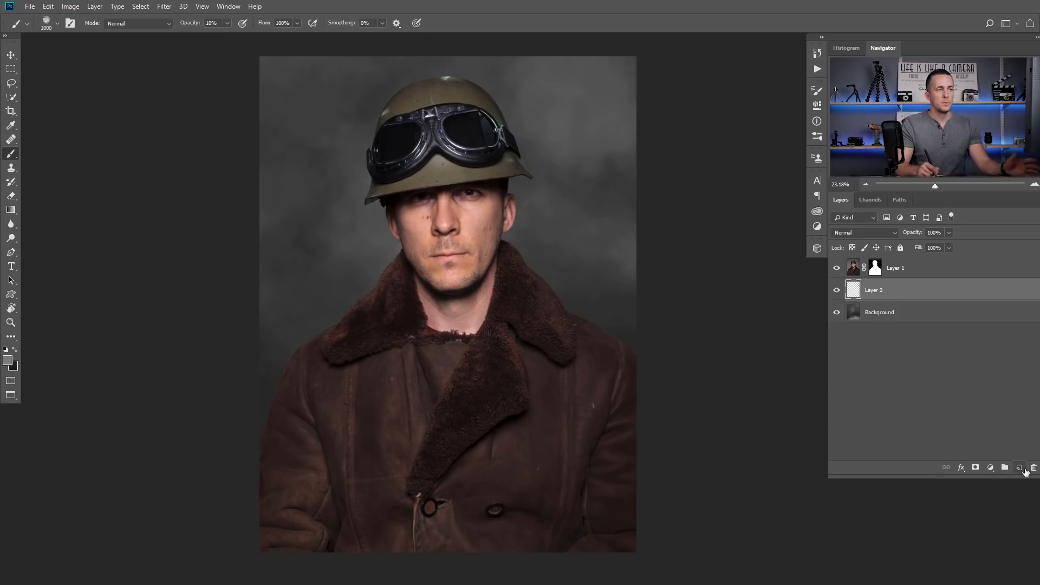
double_click(874, 290)
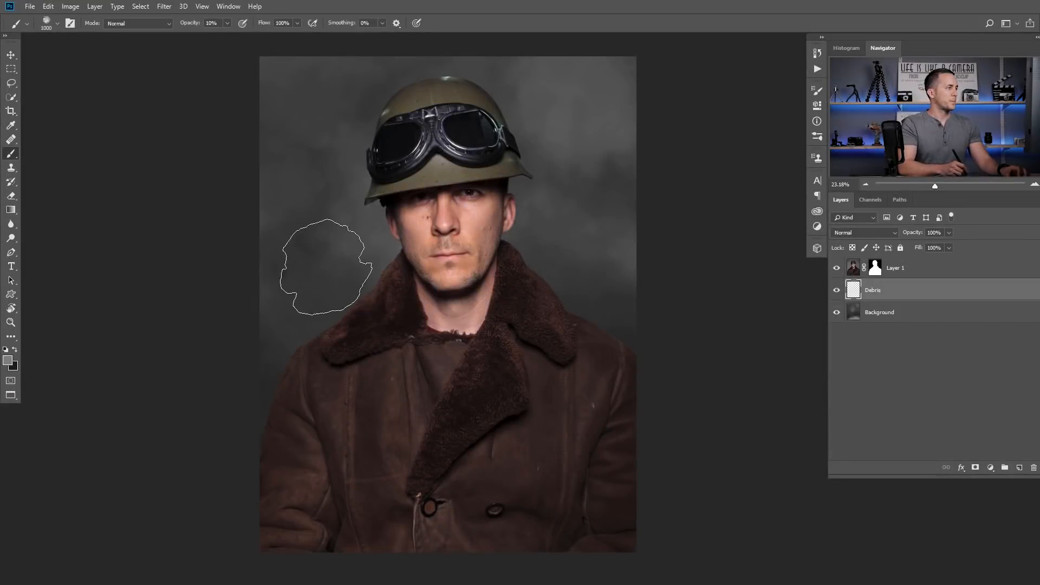
right_click(403, 213)
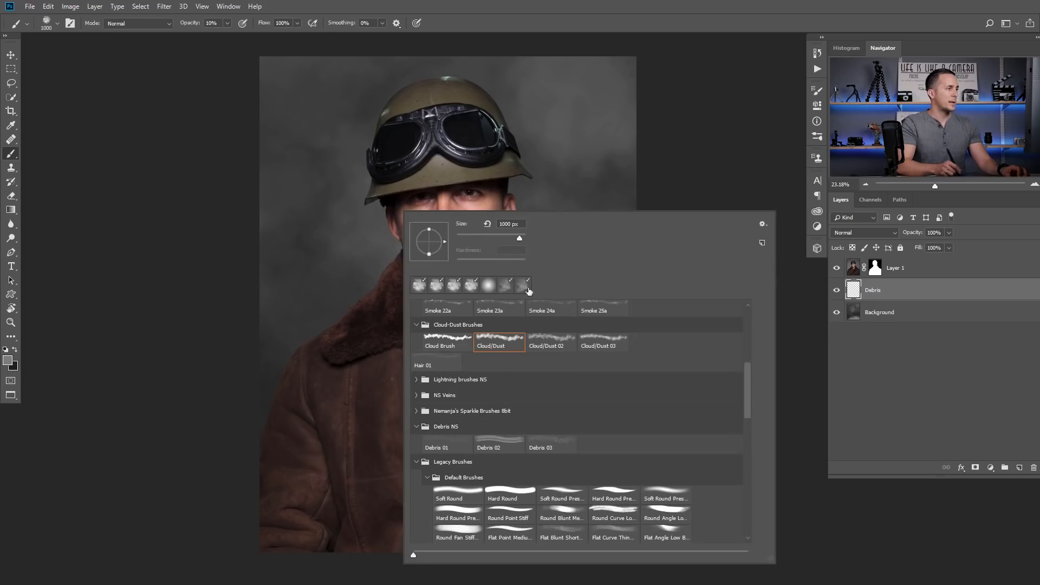
left_click_drag(748, 381, 749, 386)
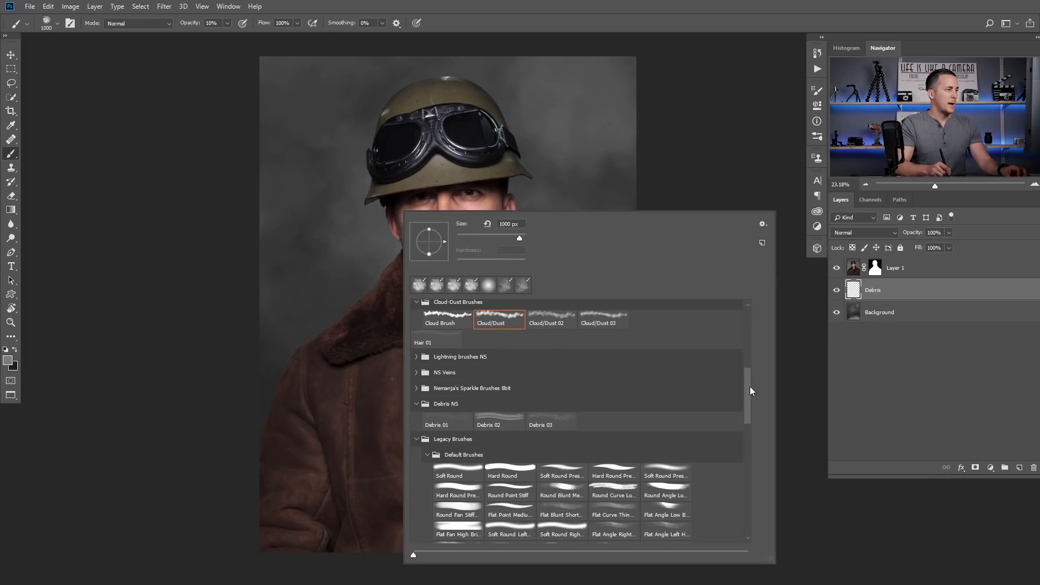
left_click(448, 422)
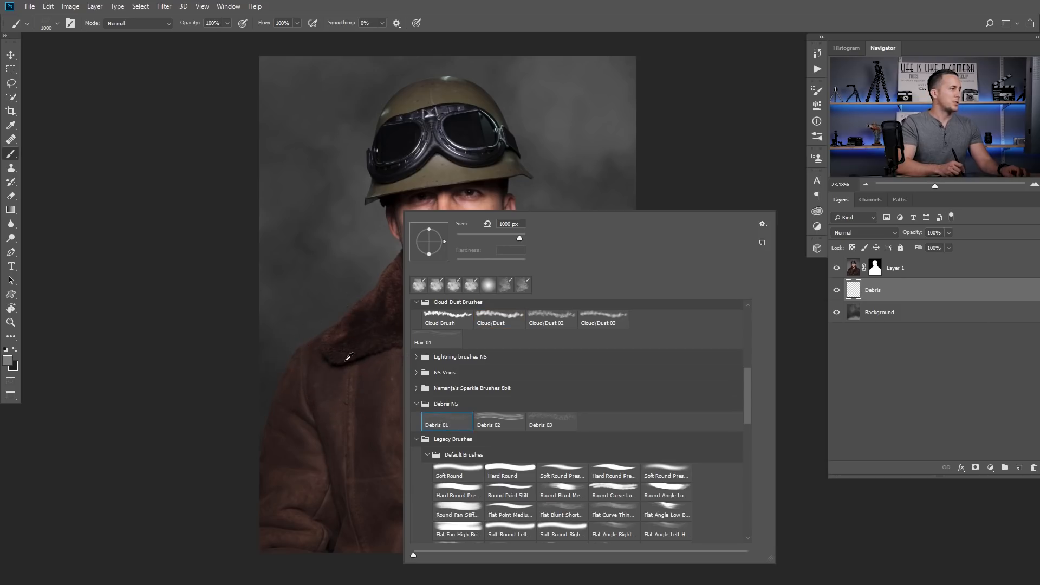
Scatter debris around the man's shoulders and head in a dark brown sampled from the coat, enlarging the brush to 1400 px.
left_click_drag(341, 371, 379, 364)
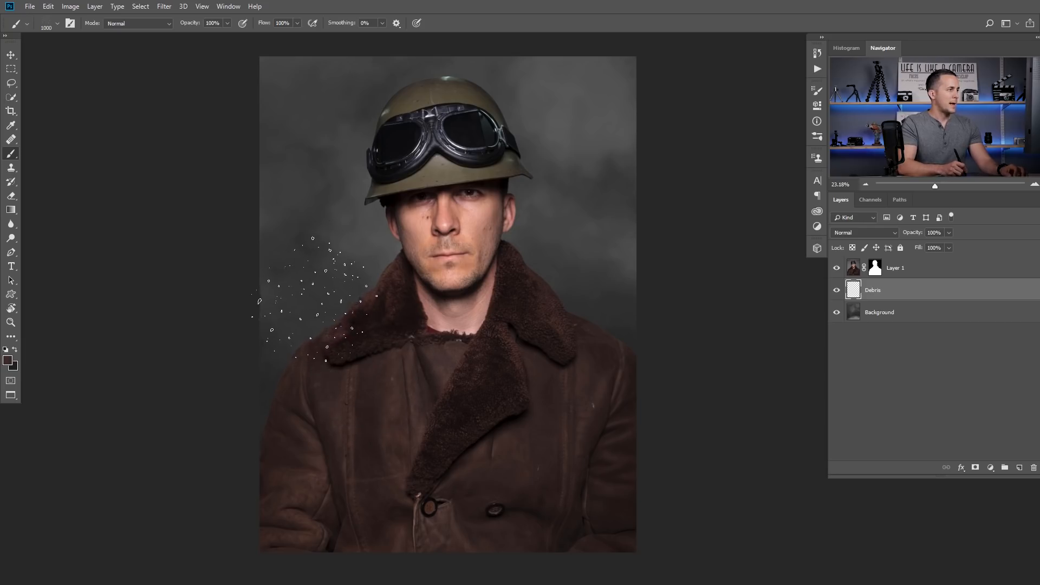
key("bracketright")
key("bracketright")
key("bracketright")
key("bracketright")
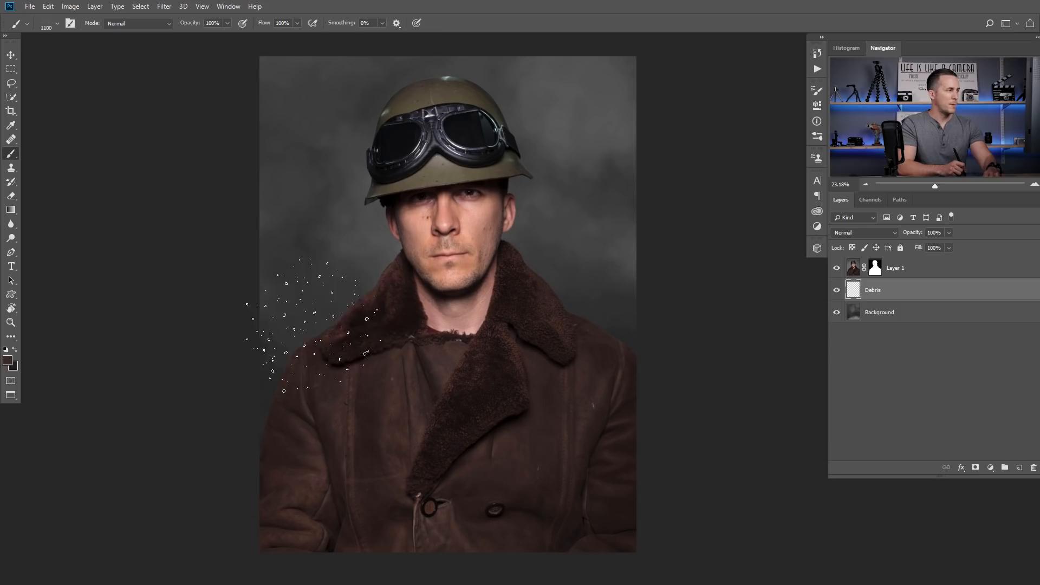
left_click_drag(373, 304, 436, 348)
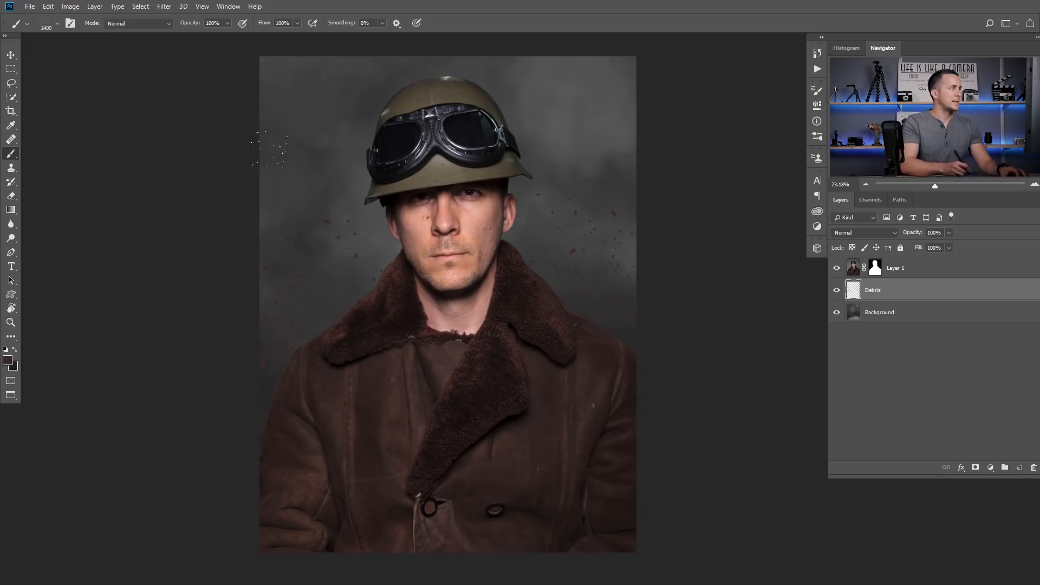
Apply a Motion Blur with angle -50° and distance 20 pixels to the Debris layer.
left_click(164, 6)
mouse_move(206, 129)
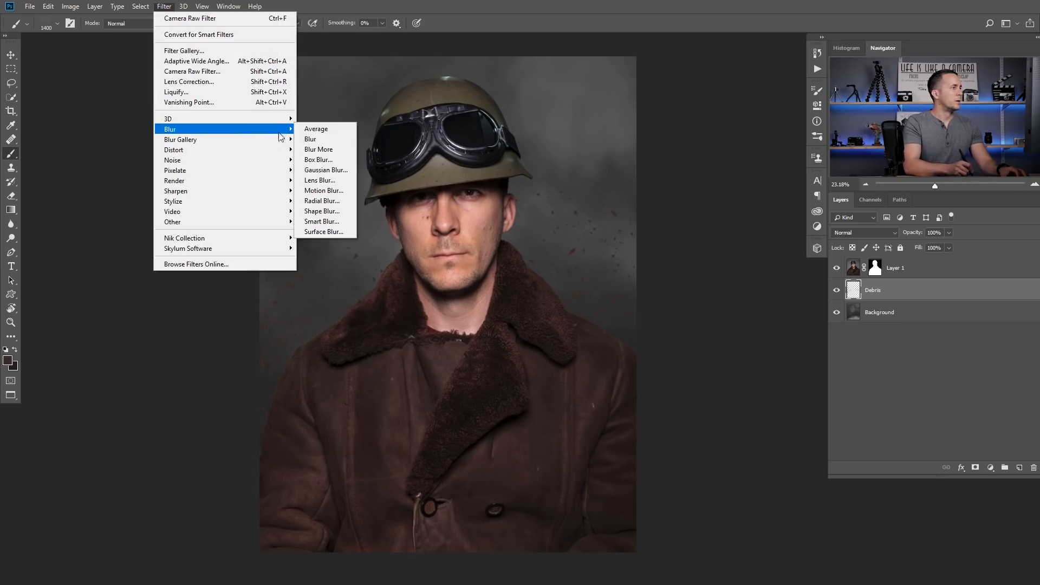
left_click(325, 191)
left_click_drag(518, 129, 671, 145)
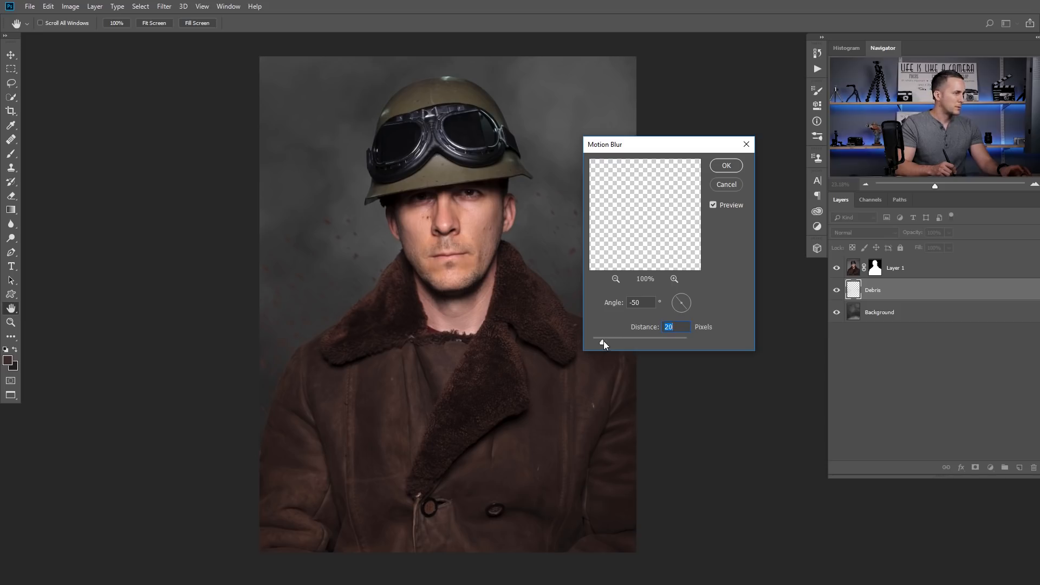
left_click(736, 168)
Add a new layer above the Debris layer and scatter larger debris around the man with the brush enlarged to 4600 px.
key("b")
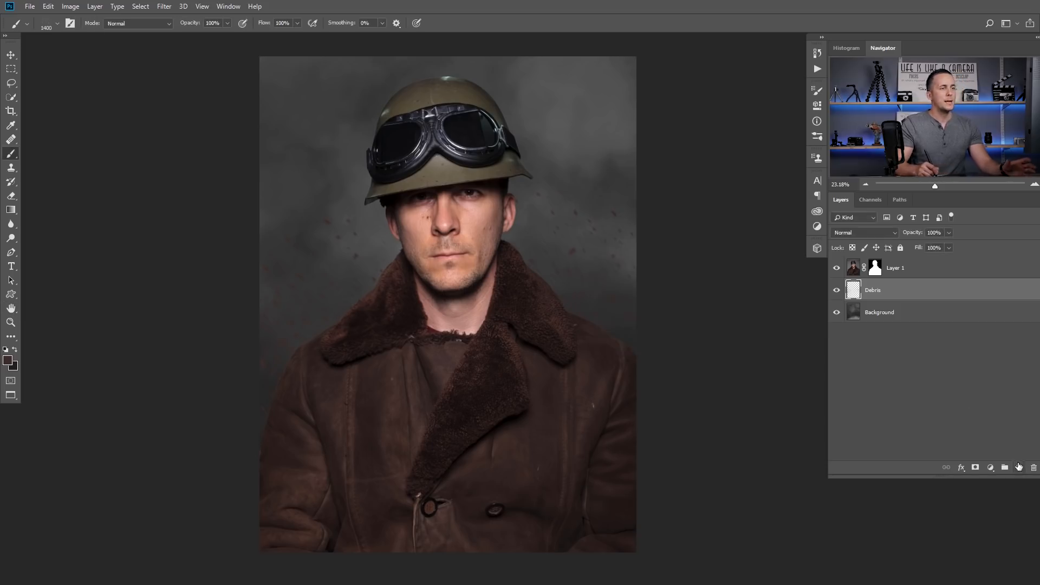
left_click(1019, 467)
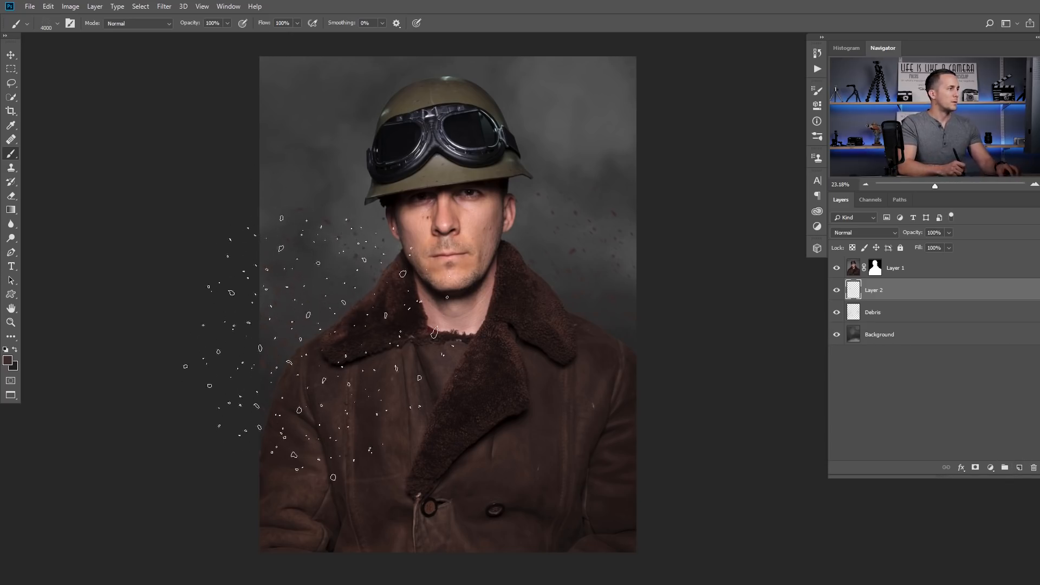
key("bracketright")
key("bracketright")
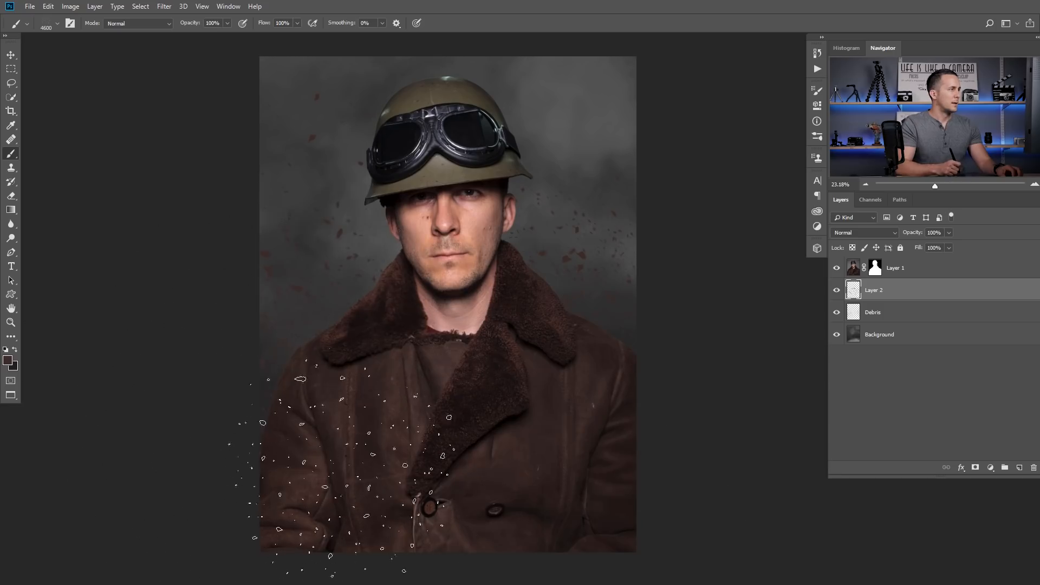
Apply a Motion Blur with angle -50° and distance 12 pixels to the larger debris layer.
left_click(166, 6)
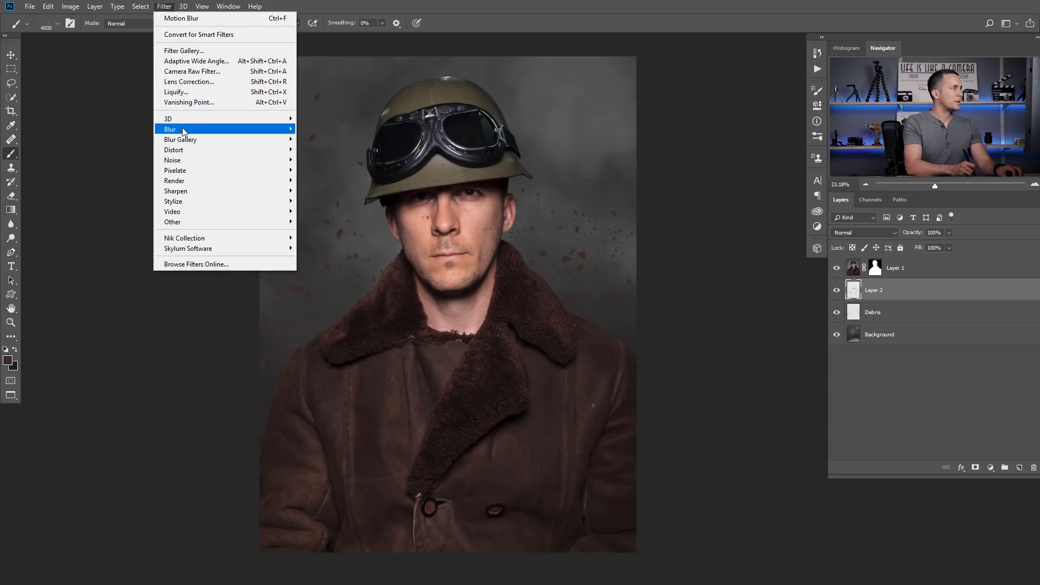
mouse_move(226, 128)
left_click(323, 191)
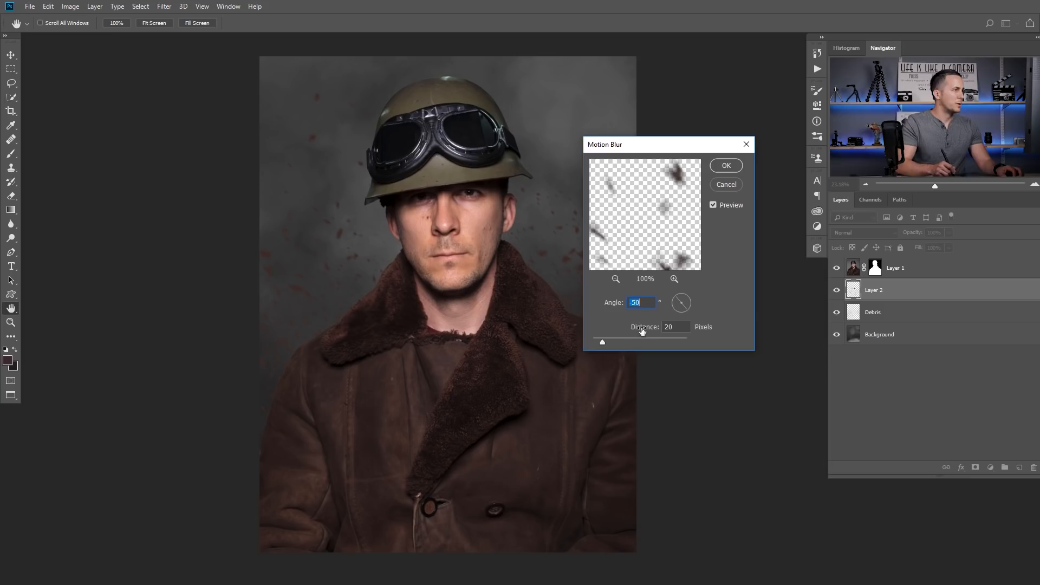
left_click_drag(602, 341, 599, 342)
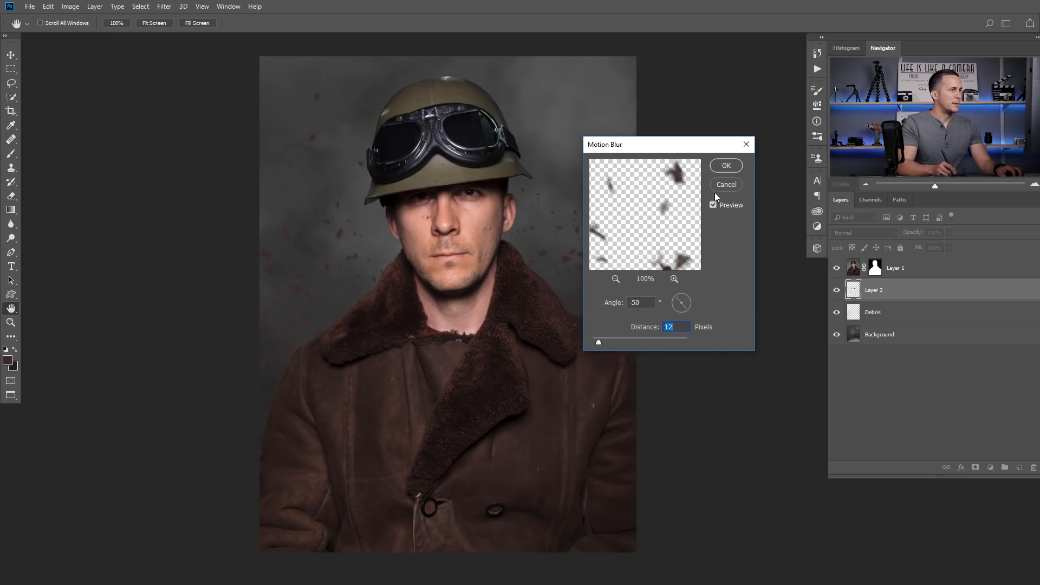
left_click(727, 166)
Apply a Gaussian Blur with a radius of 3.9 pixels to the larger debris layer.
left_click(164, 6)
mouse_move(215, 133)
left_click(329, 170)
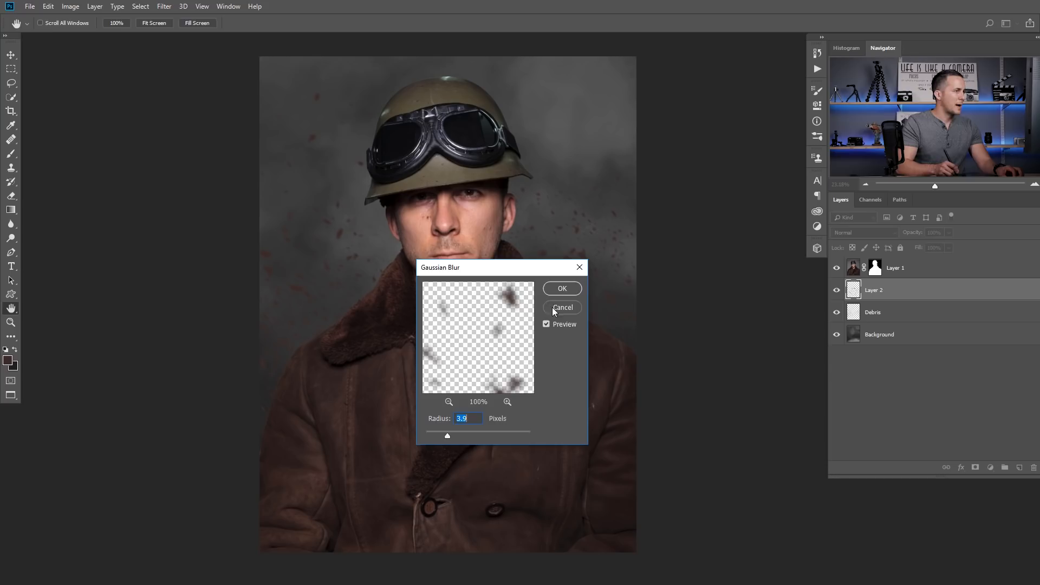
left_click(562, 289)
key("b")
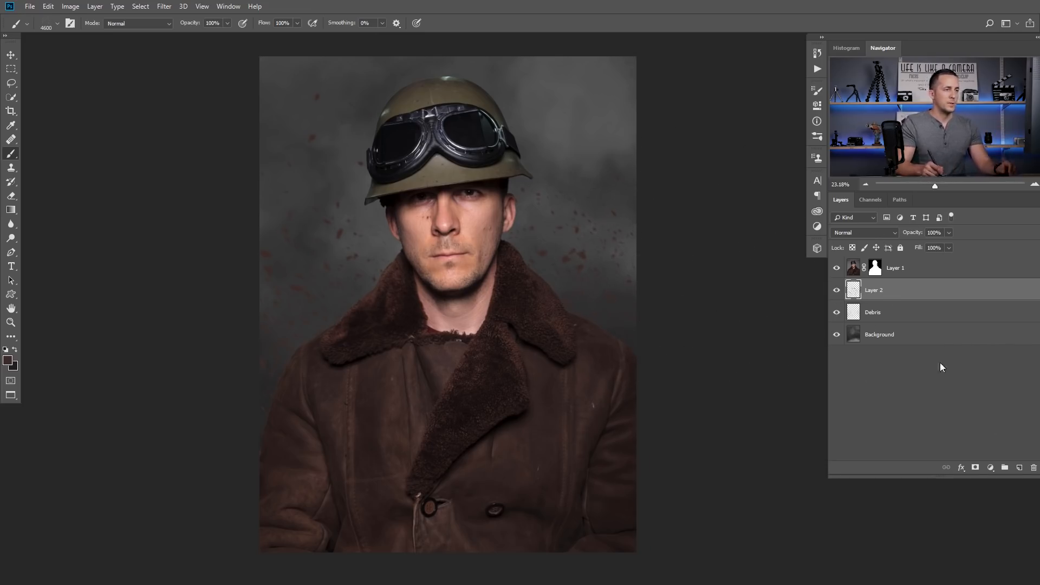
Add a Curves adjustment clipped to the larger debris layer and darken its midtones from input 149 to output 112.
left_click(991, 468)
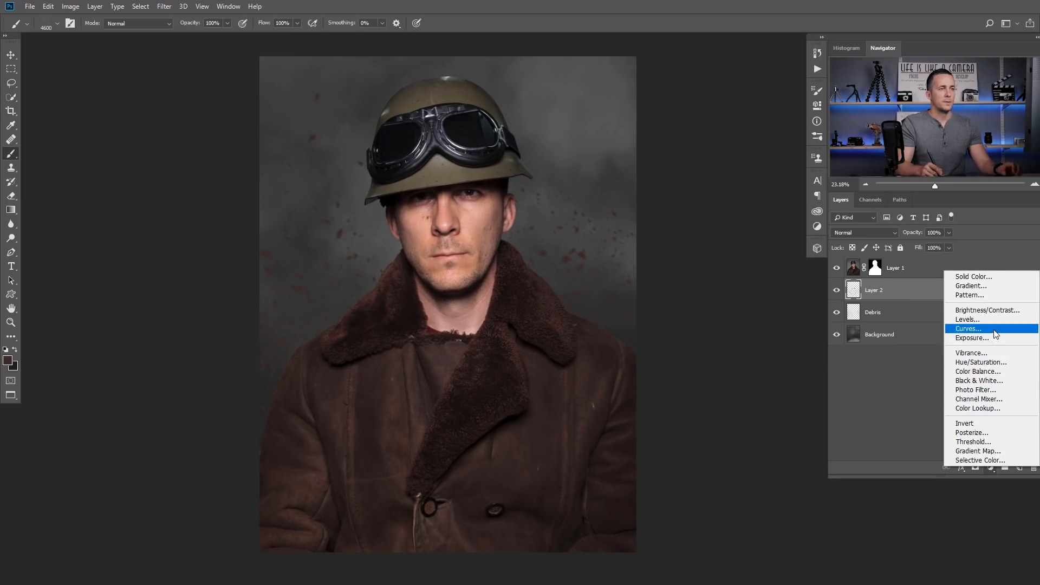
left_click(970, 328)
left_click(729, 297)
mouse_move(741, 193)
left_mouse_down()
mouse_move(741, 209)
mouse_move(715, 188)
mouse_move(739, 212)
left_mouse_up()
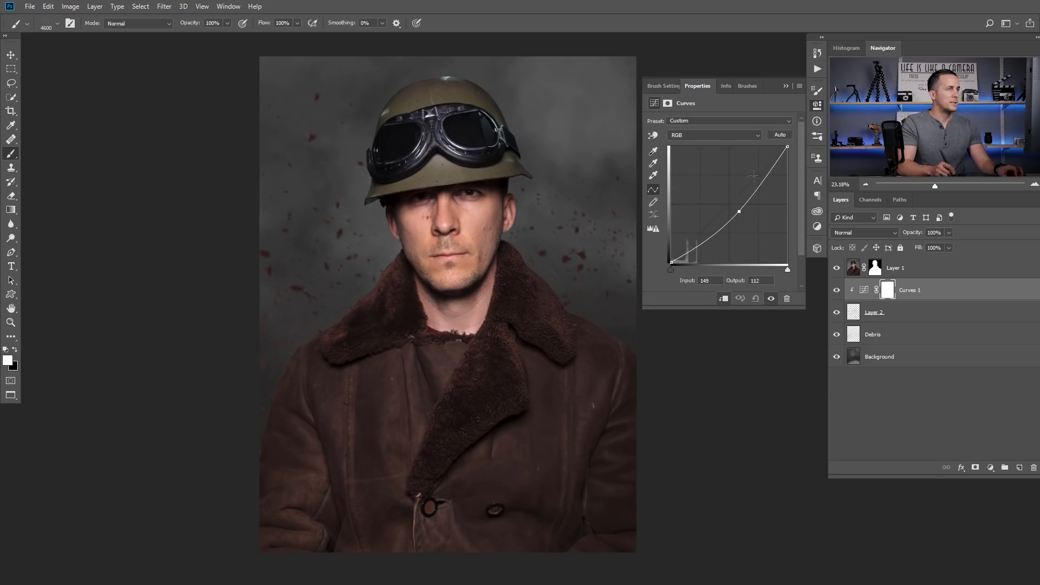
left_click(787, 87)
Reduce the brush to 1700 px, add a new layer above the man's layer and set its blend mode to Multiply.
key("bracketleft")
key("bracketleft")
key("bracketleft")
key("bracketleft")
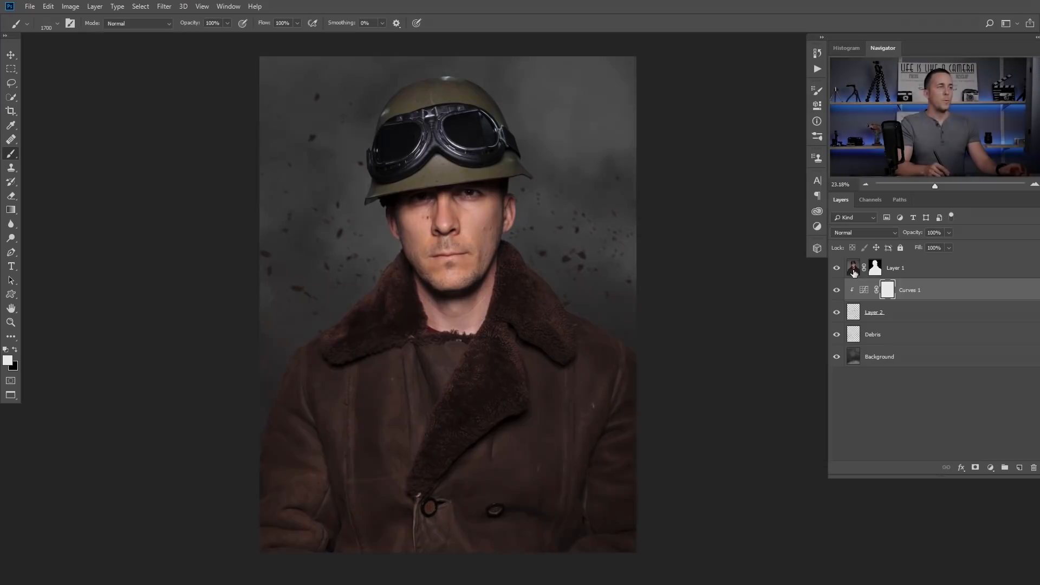
left_click(1021, 469)
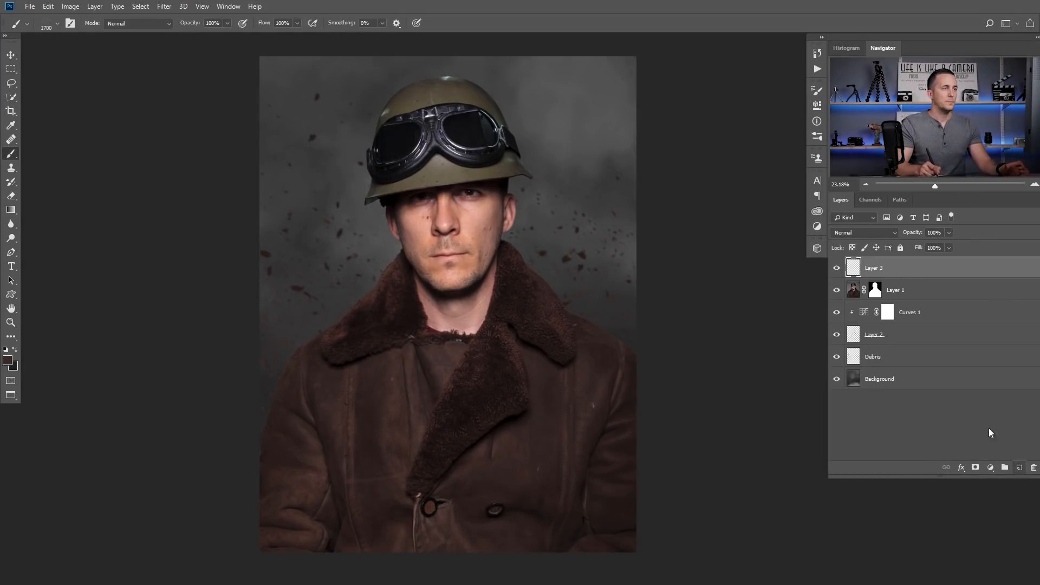
left_click(866, 233)
left_click(857, 273)
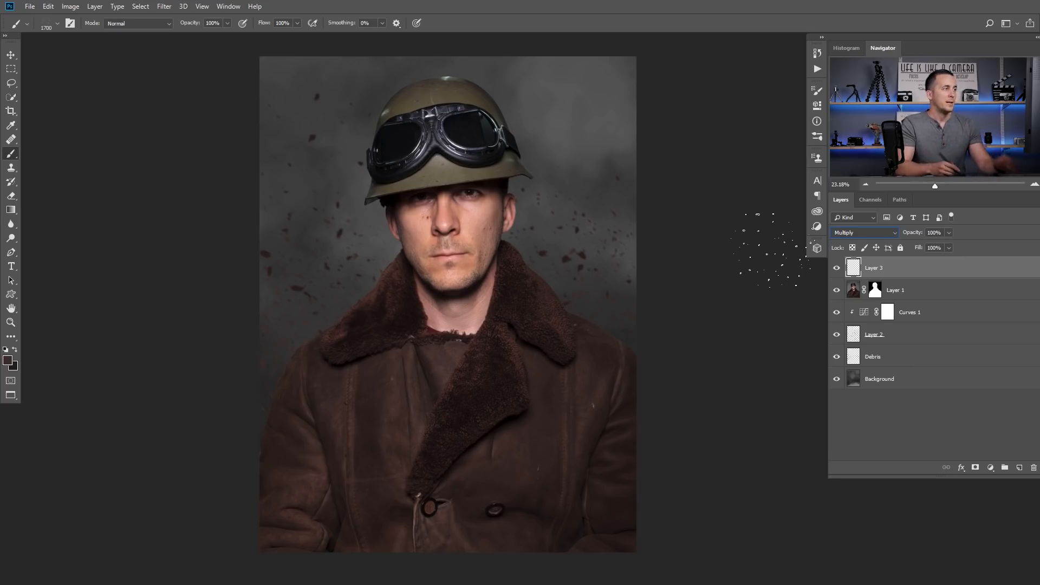
Choose the Cloud/Dust 02 brush and reduce it to 125 px for detail work on the man's face.
right_click(411, 271)
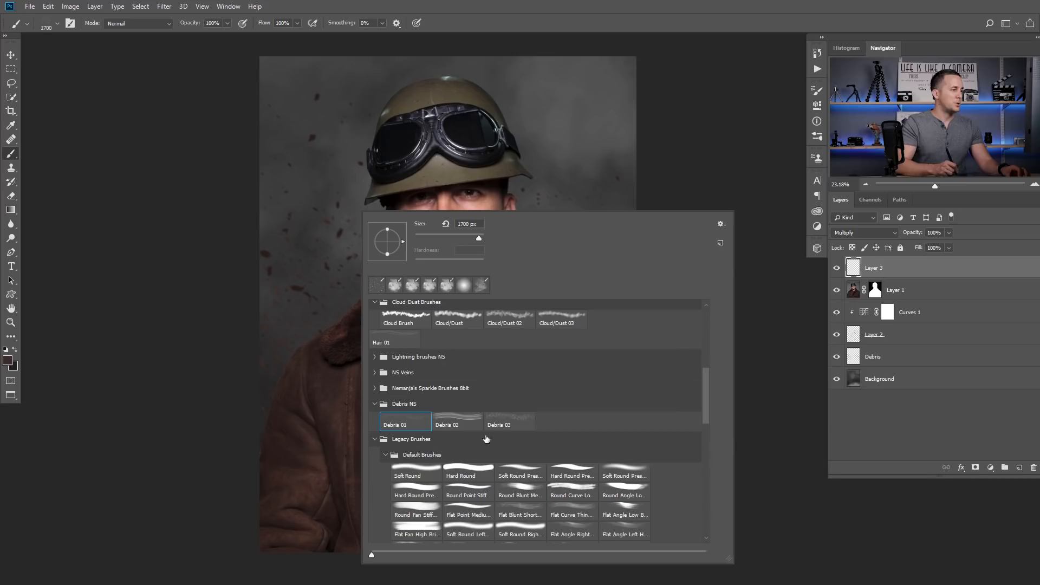
scroll(668, 362, "up", 2)
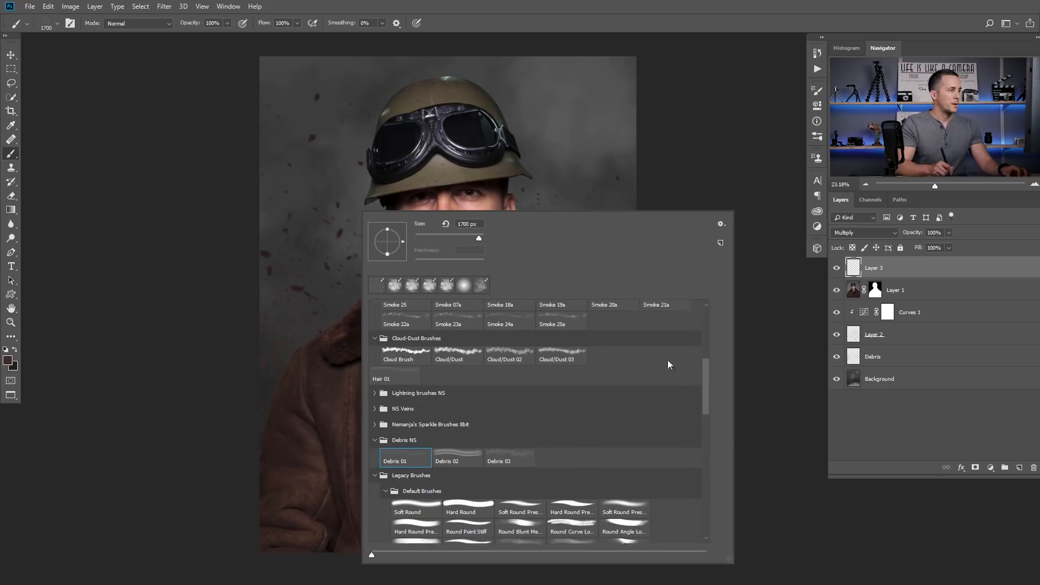
left_click(513, 360)
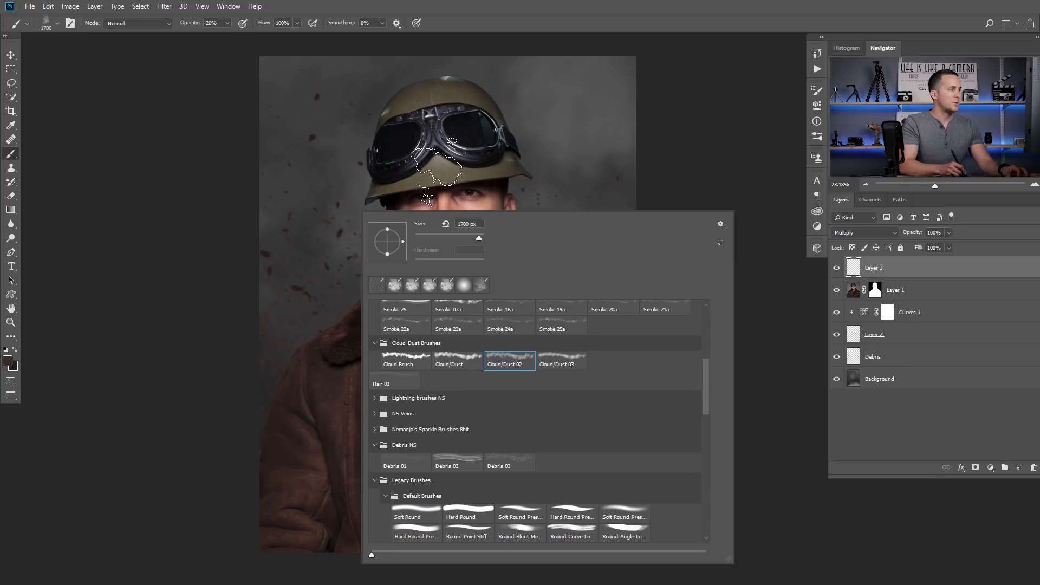
left_click(324, 199)
left_click_drag(460, 222, 490, 225)
mouse_move(467, 220)
left_mouse_down()
mouse_move(497, 258)
mouse_move(489, 254)
left_mouse_up()
key("bracketleft")
key("bracketleft")
key("bracketleft")
key("bracketleft")
key("bracketleft")
key("bracketleft")
key("bracketleft")
key("bracketleft")
key("bracketleft")
key("bracketleft")
key("bracketleft")
key("bracketleft")
key("bracketleft")
key("bracketleft")
key("bracketleft")
key("bracketleft")
key("bracketleft")
key("bracketleft")
key("bracketleft")
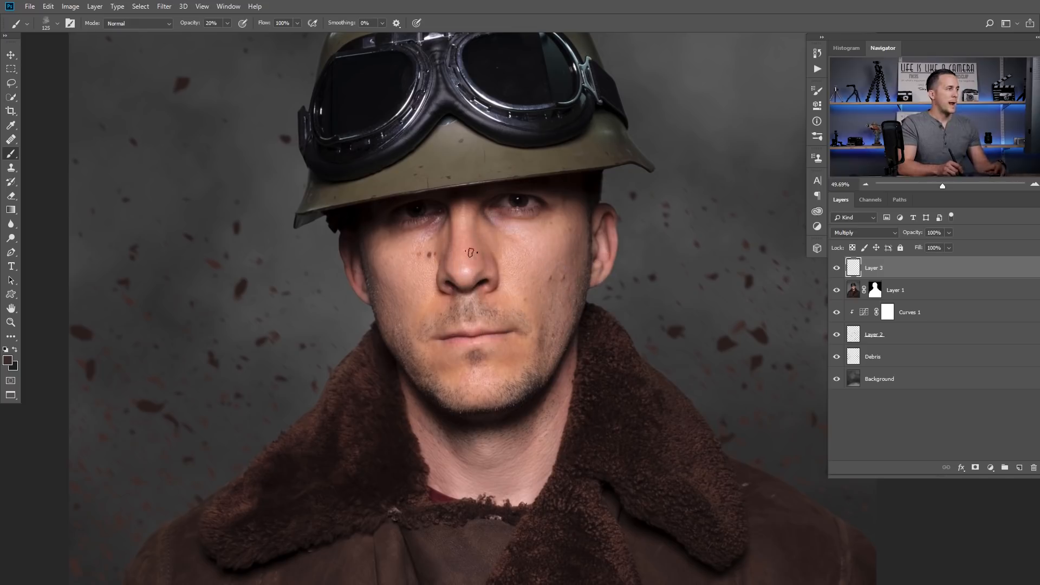
Set the foreground color to dark brown #2f201e and the background color to a bright red.
left_click(8, 359)
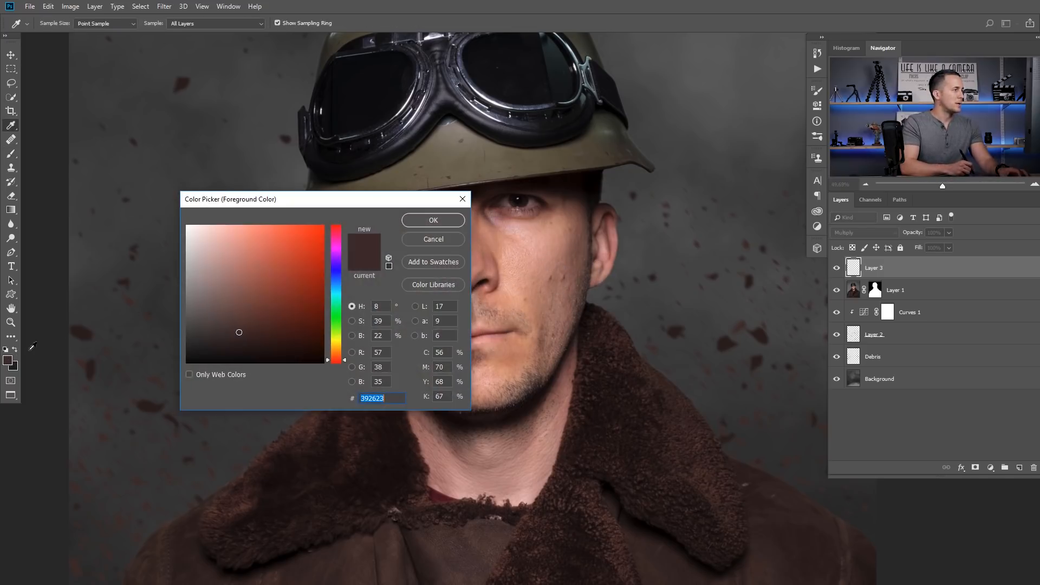
left_click(239, 337)
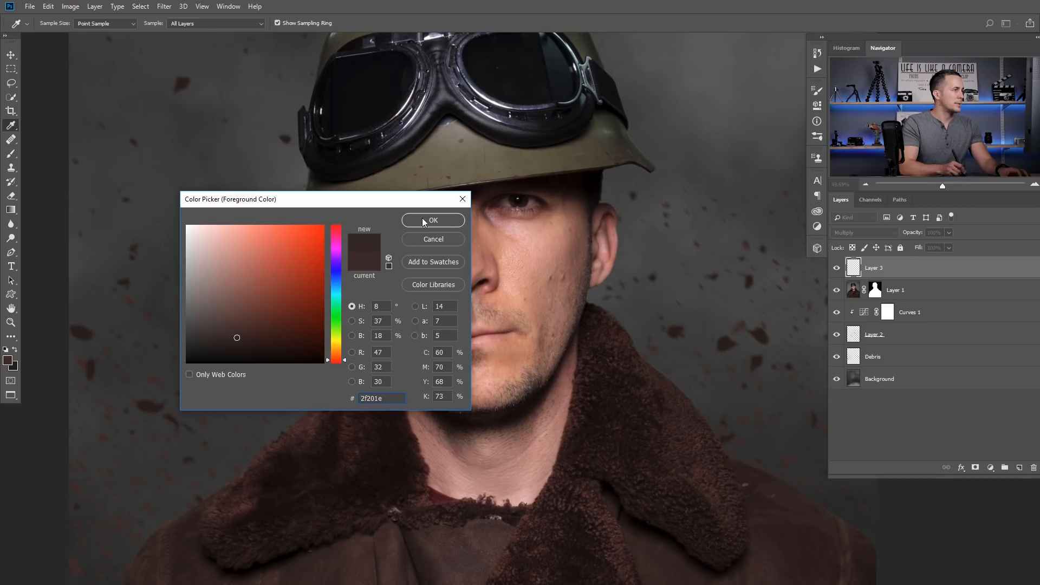
left_click(424, 222)
left_click(15, 368)
left_click(320, 256)
left_click(322, 255)
left_click(432, 223)
key("b")
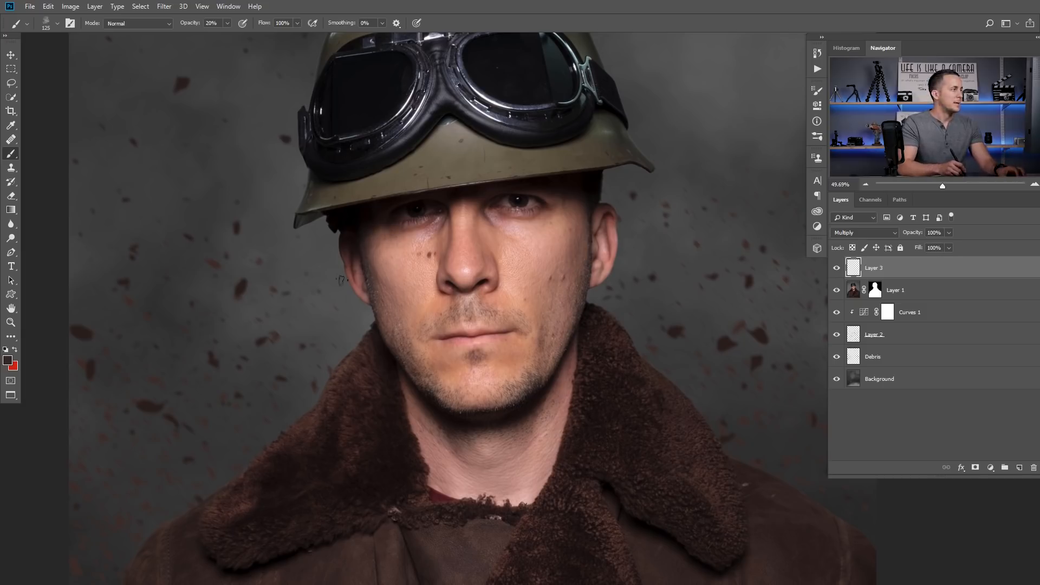
Paint dirt smudges over the man's cheeks and around his mouth, switching the new layer's blend mode to Linear Burn.
scroll(473, 258, "up", 2)
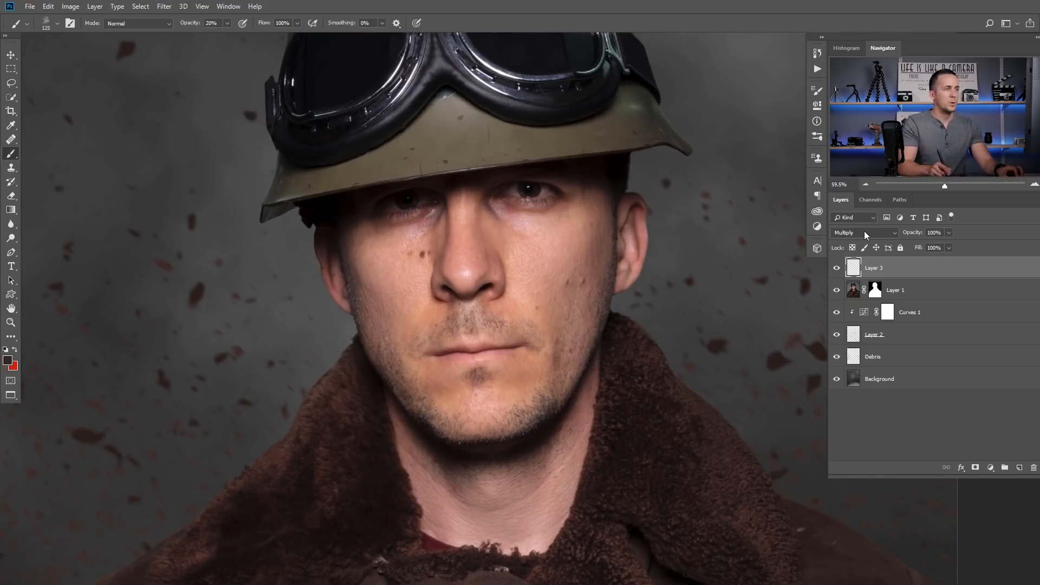
mouse_move(605, 237)
left_mouse_down()
mouse_move(557, 260)
mouse_move(613, 243)
mouse_move(572, 233)
mouse_move(585, 226)
mouse_move(516, 288)
mouse_move(565, 262)
mouse_move(382, 362)
mouse_move(507, 298)
mouse_move(484, 293)
mouse_move(573, 259)
mouse_move(561, 261)
mouse_move(619, 220)
mouse_move(579, 236)
mouse_move(623, 202)
mouse_move(576, 240)
mouse_move(417, 317)
mouse_move(488, 275)
mouse_move(435, 307)
mouse_move(488, 297)
left_mouse_up()
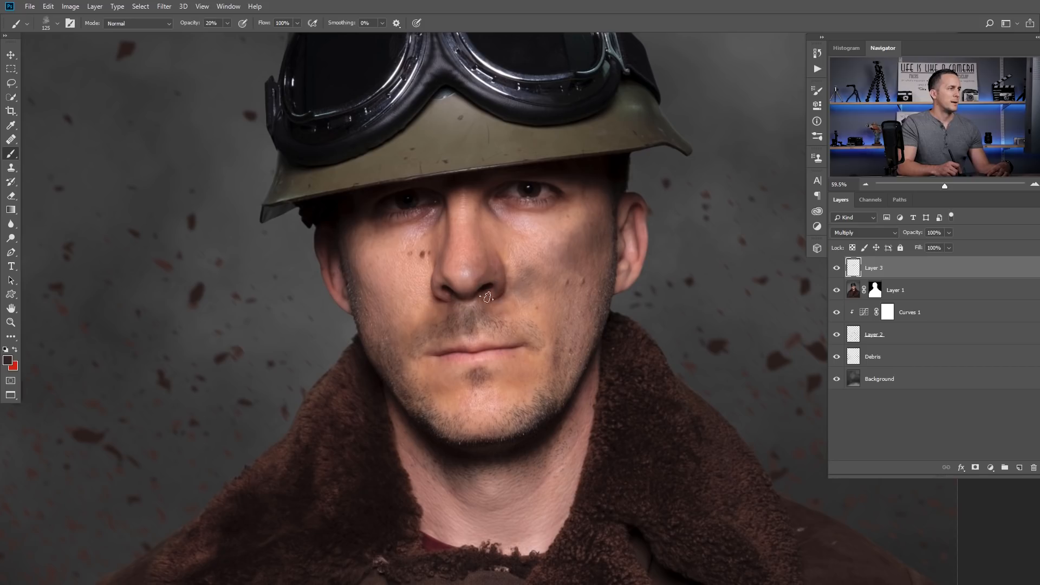
left_click(861, 234)
left_click(861, 292)
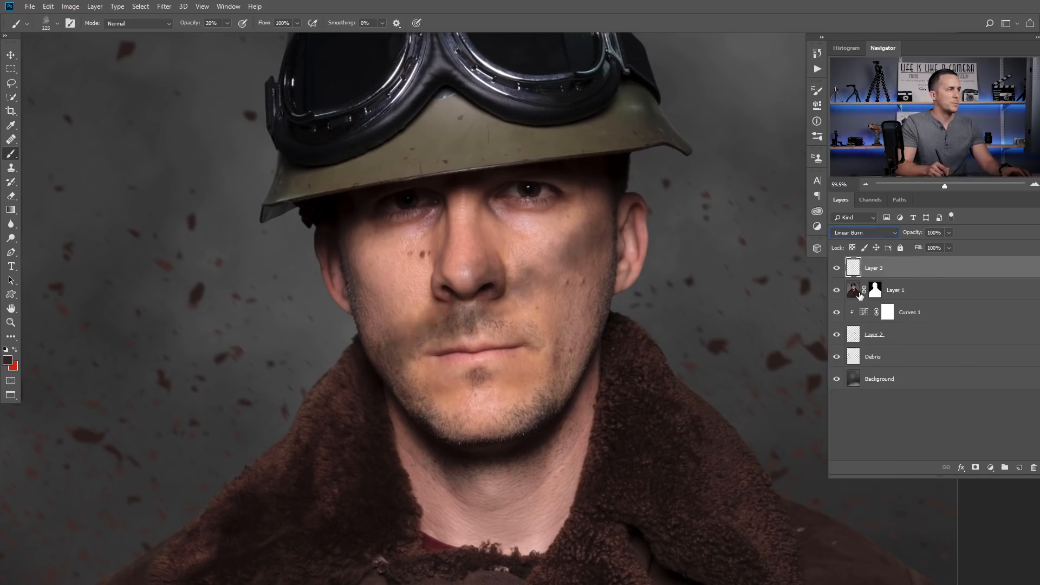
left_click_drag(570, 249, 596, 206)
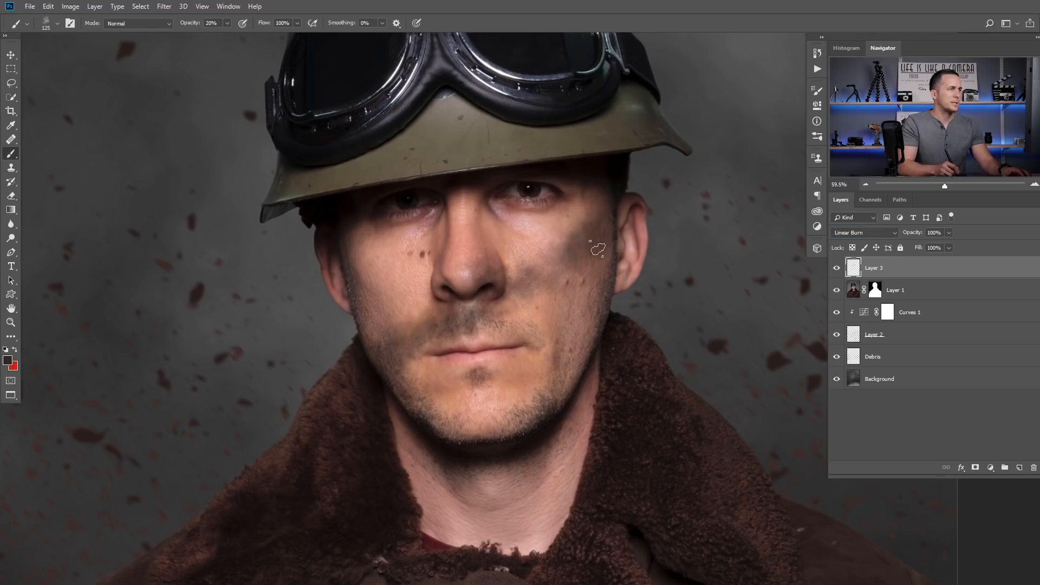
mouse_move(464, 323)
left_mouse_down()
mouse_move(397, 365)
mouse_move(454, 439)
mouse_move(385, 333)
mouse_move(391, 366)
left_mouse_up()
Clip the dirt layer to the man's layer and paint grime over both ears and along the jaw and sides of the face.
left_click(857, 275, "alt")
mouse_move(633, 196)
left_mouse_down()
mouse_move(647, 255)
mouse_move(639, 276)
left_mouse_up()
key("bracketleft")
key("bracketleft")
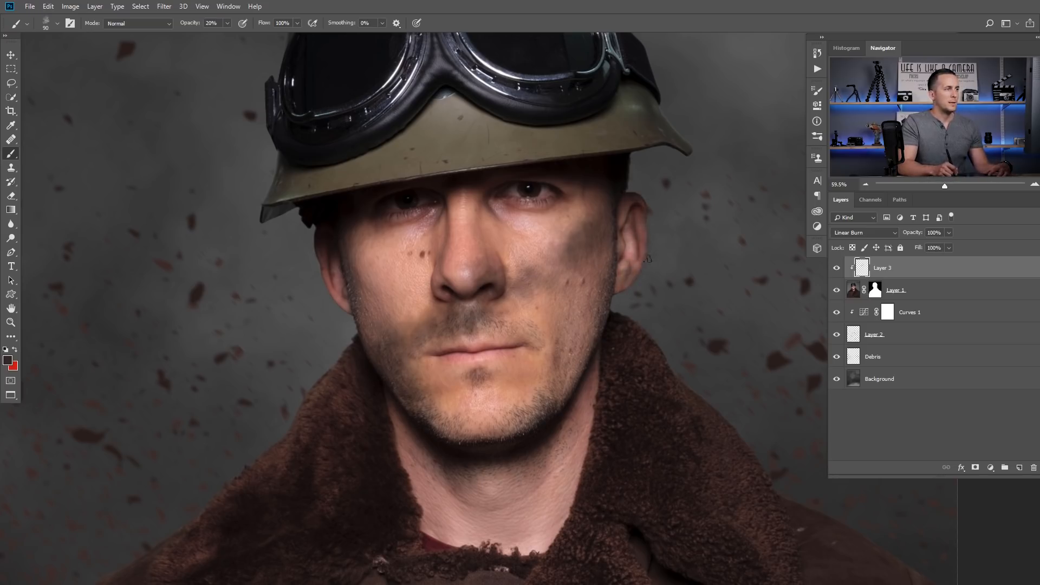
left_click_drag(656, 228, 655, 203)
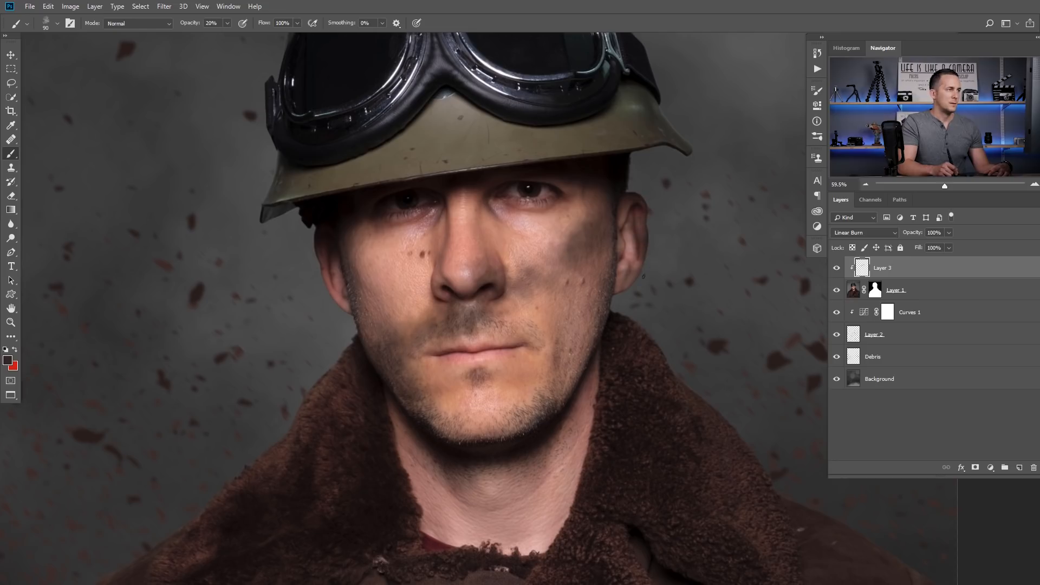
left_click_drag(341, 313, 346, 308)
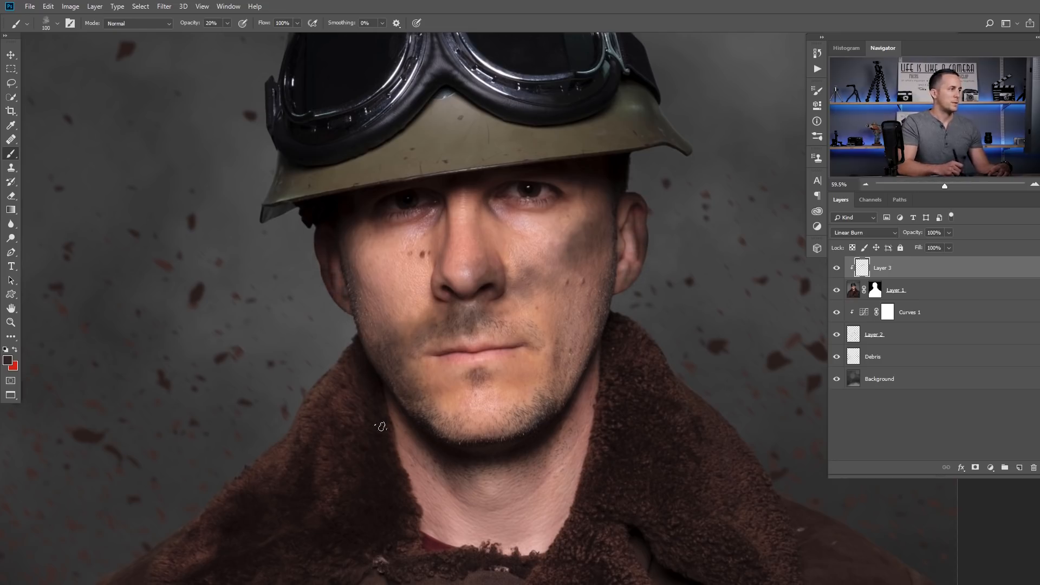
mouse_move(587, 328)
left_mouse_down()
mouse_move(501, 432)
mouse_move(408, 415)
left_mouse_up()
left_click_drag(348, 263, 361, 350)
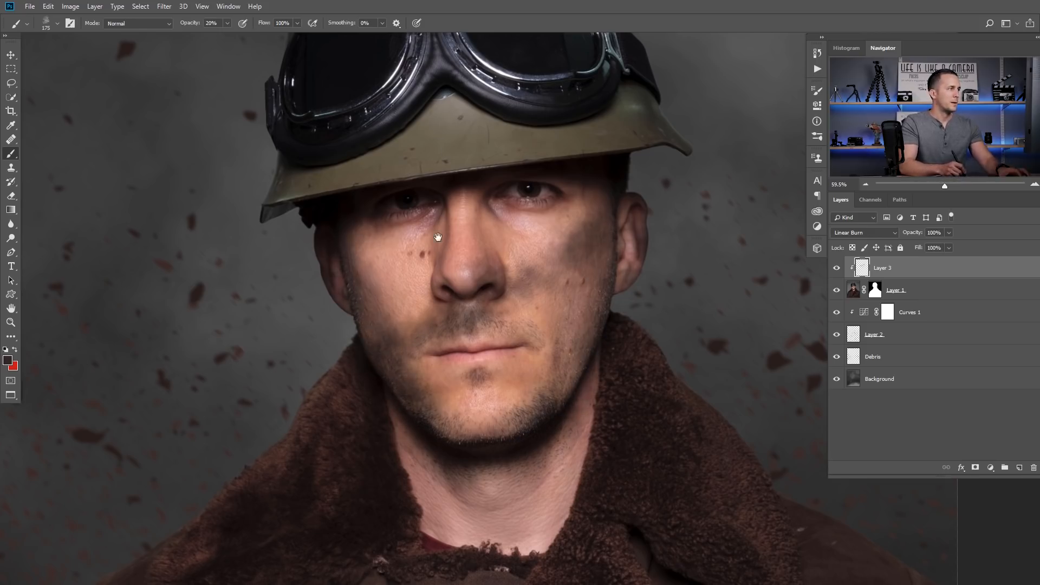
Paint grime onto the helmet with a 175 px brush and touch up the ears with the brush reduced to 100 px.
scroll(363, 219, "up", 5)
mouse_move(271, 389)
left_mouse_down()
mouse_move(300, 364)
mouse_move(571, 306)
mouse_move(431, 327)
mouse_move(453, 298)
mouse_move(476, 296)
mouse_move(340, 361)
left_mouse_up()
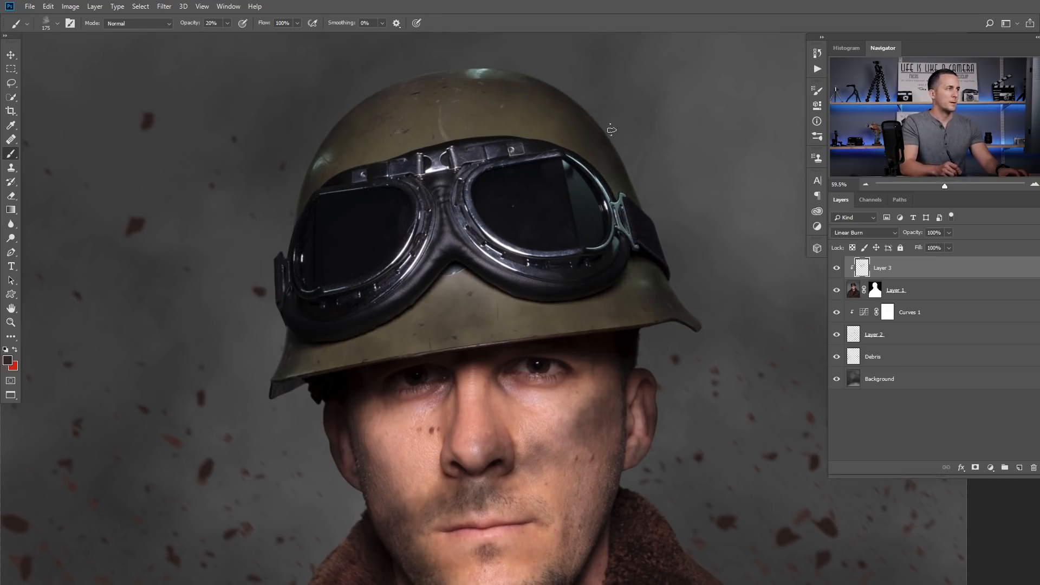
scroll(561, 211, "down", 5)
key("bracketleft")
key("bracketleft")
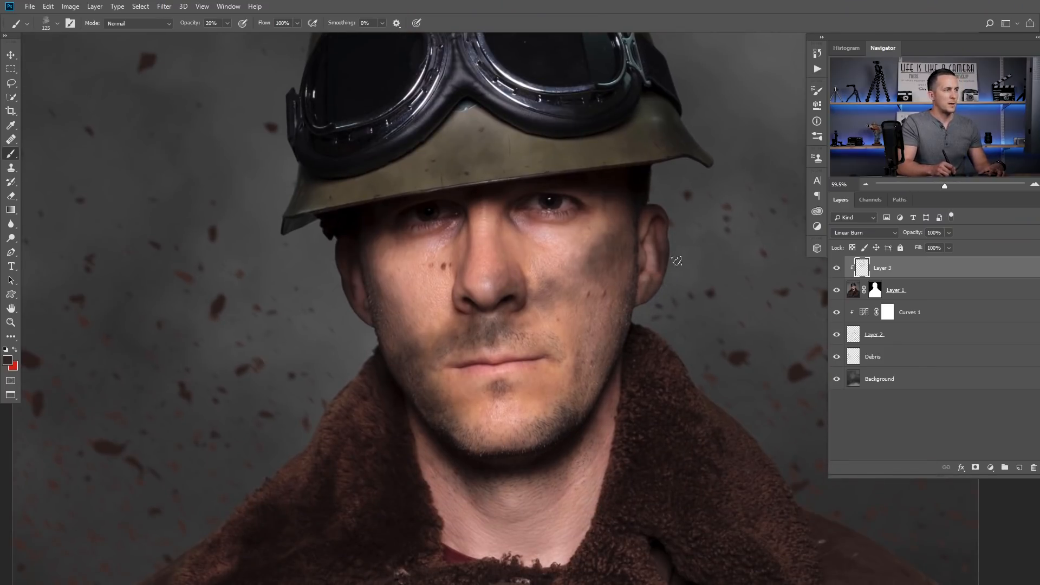
key("bracketleft")
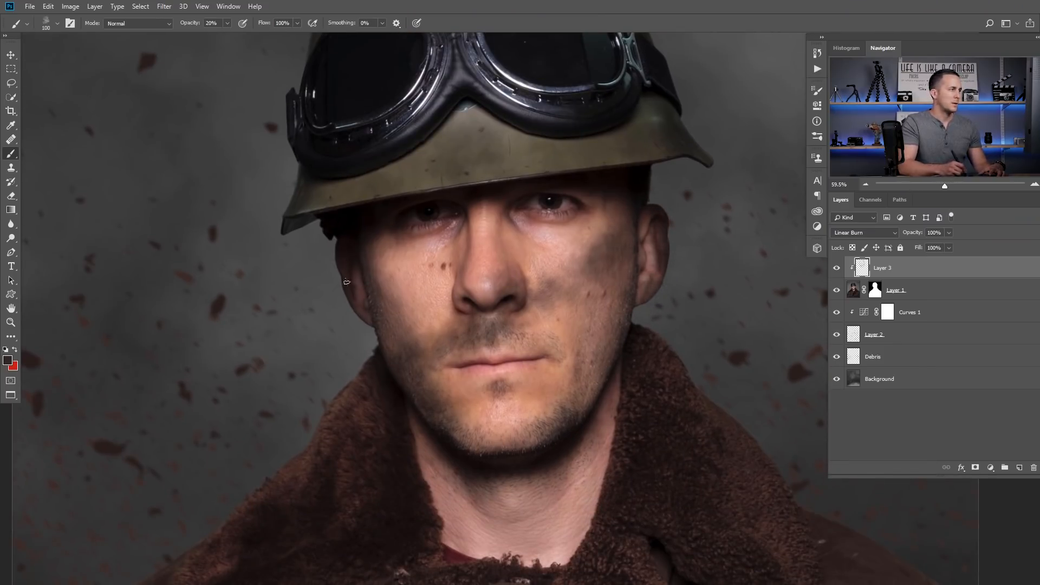
Paint grime over the coat's fur collar and shoulder on the image's left side, using a 700 px brush and then 500 px.
left_click_drag(350, 394, 417, 204)
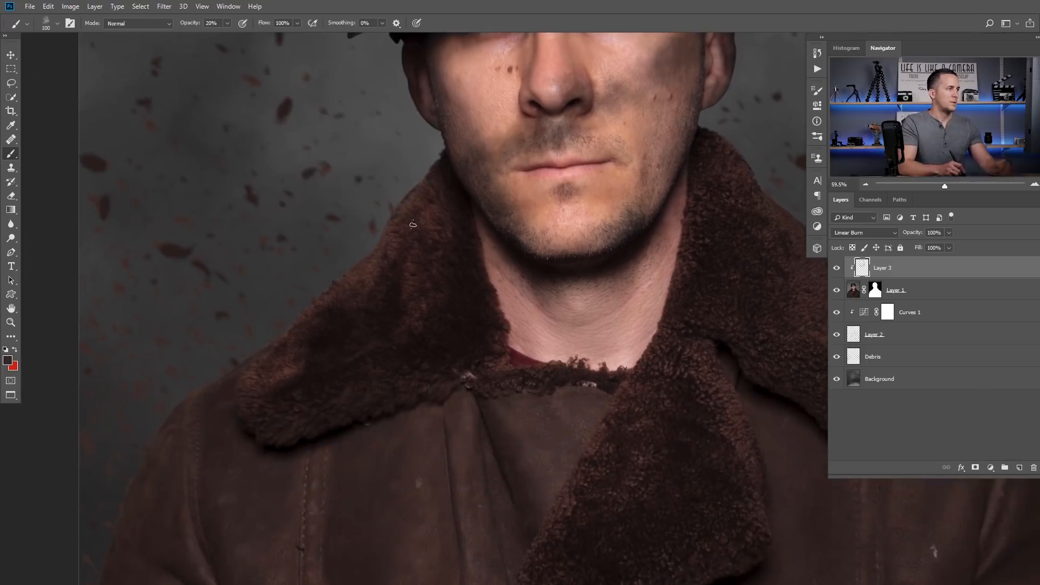
key("bracketright")
key("bracketright")
key("bracketright")
key("bracketright")
key("bracketright")
key("bracketright")
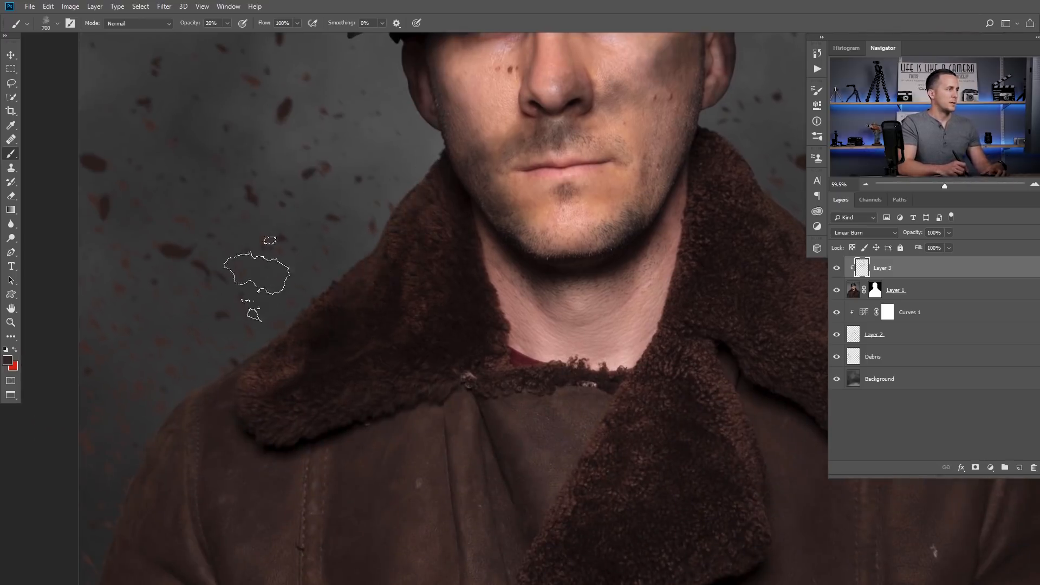
left_click_drag(218, 414, 248, 249)
key("bracketleft")
key("bracketleft")
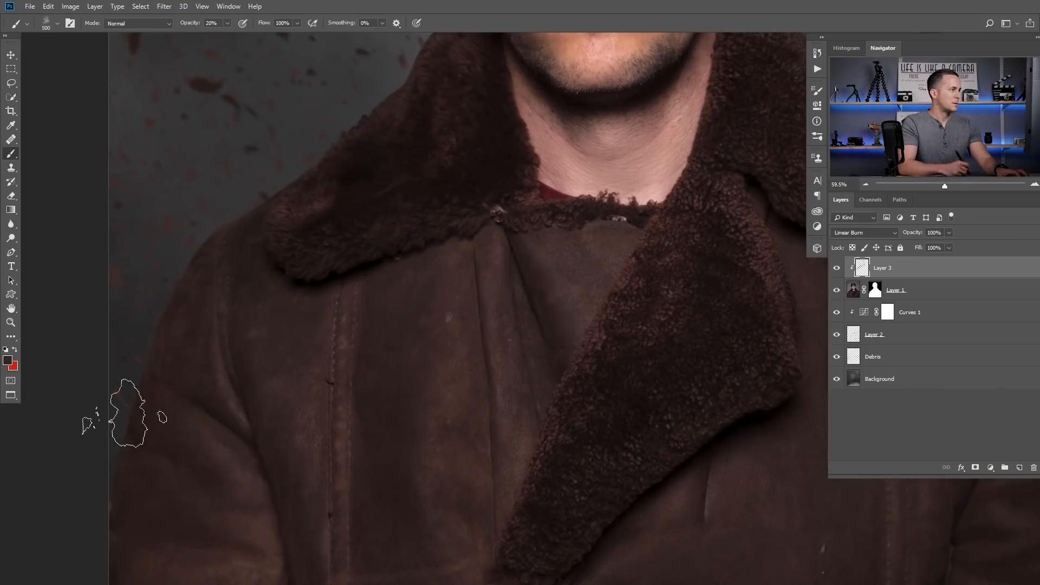
Continue the grime over the coat's opposite collar and shoulder with the 500 px brush, then enlarge the brush to 700 px.
left_click_drag(440, 230, 274, 304)
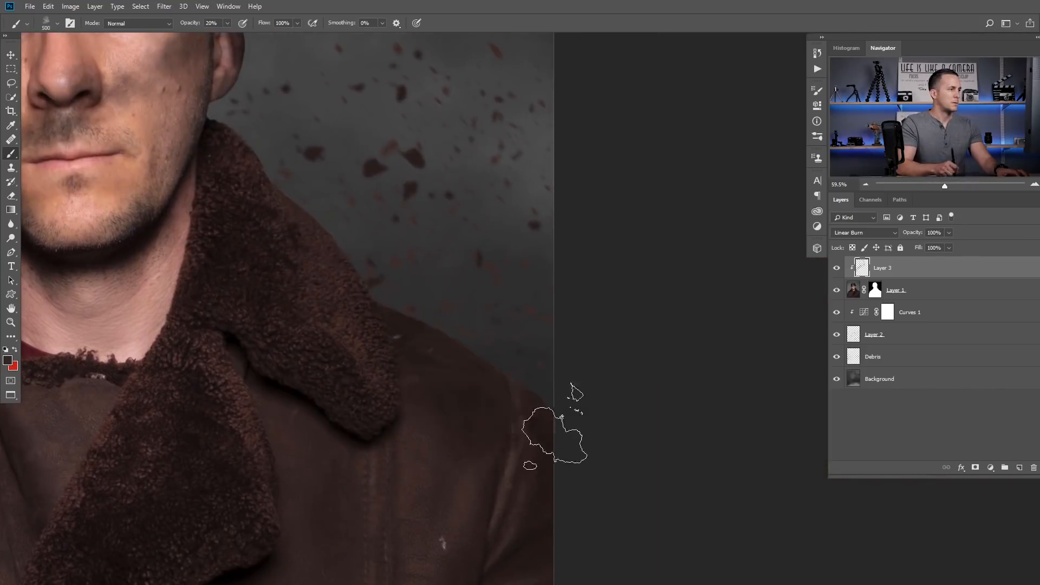
mouse_move(316, 214)
left_mouse_down()
mouse_move(358, 284)
mouse_move(247, 125)
left_mouse_up()
left_click_drag(389, 185, 697, 276)
left_click_drag(409, 283, 438, 359)
key("bracketright")
key("bracketright")
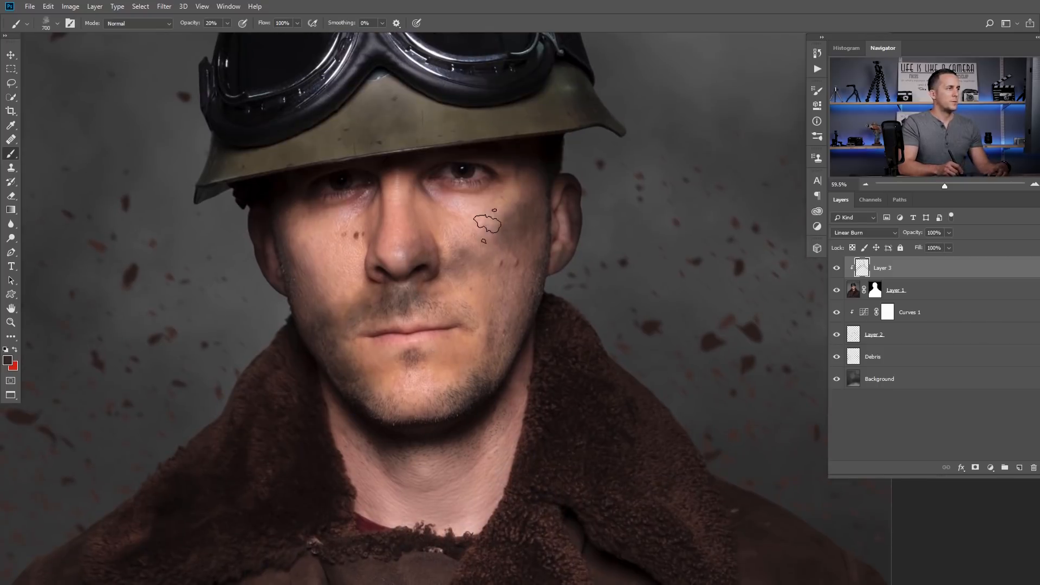
Touch up the dirt on the face and below the chin, varying the brush between 250 and 500 px.
left_click_drag(491, 249, 488, 260)
key("bracketleft")
key("bracketleft")
key("bracketleft")
key("bracketleft")
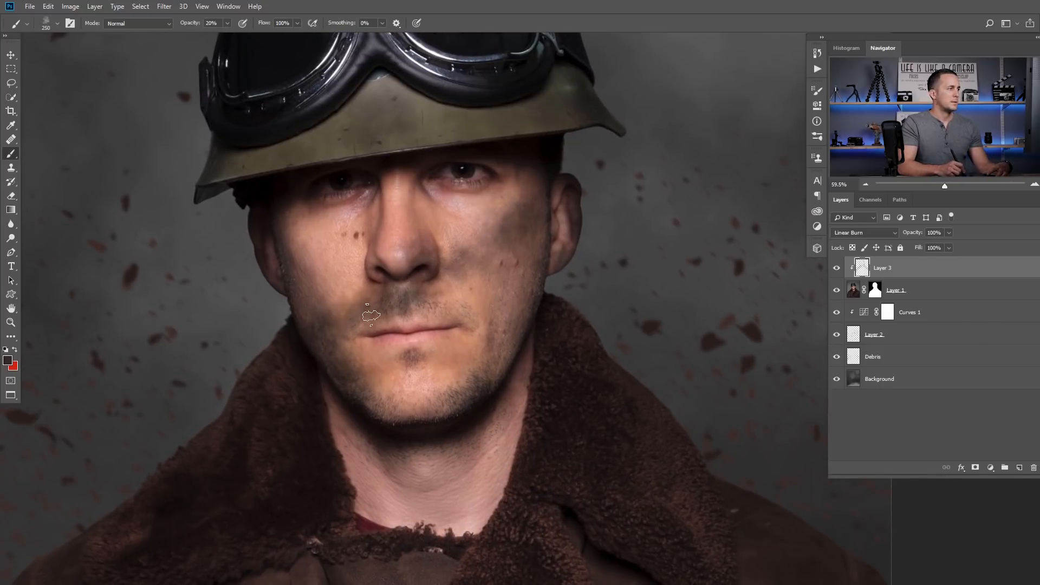
key("bracketright")
key("bracketright")
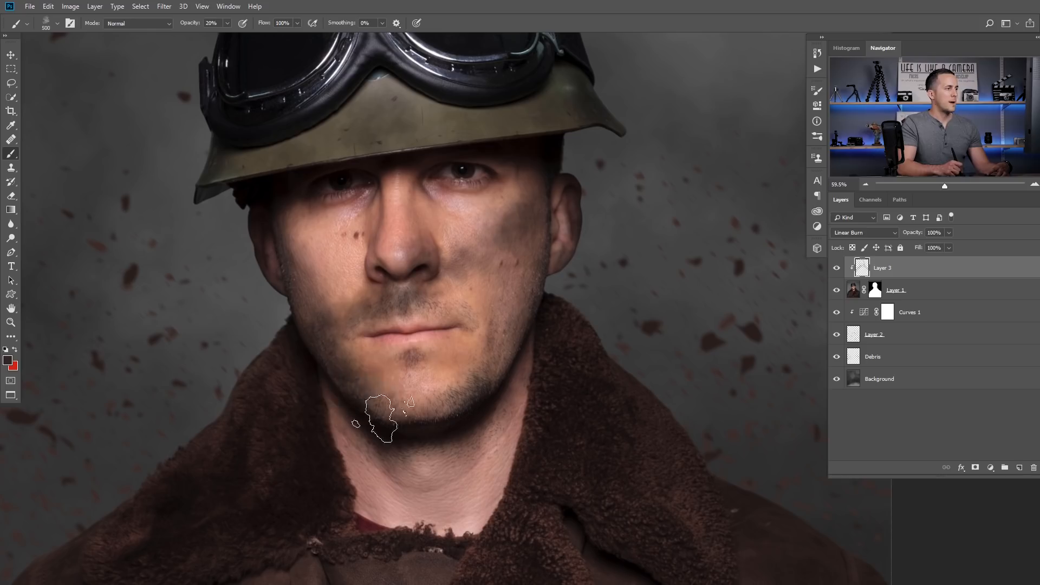
key("bracketleft")
key("bracketleft")
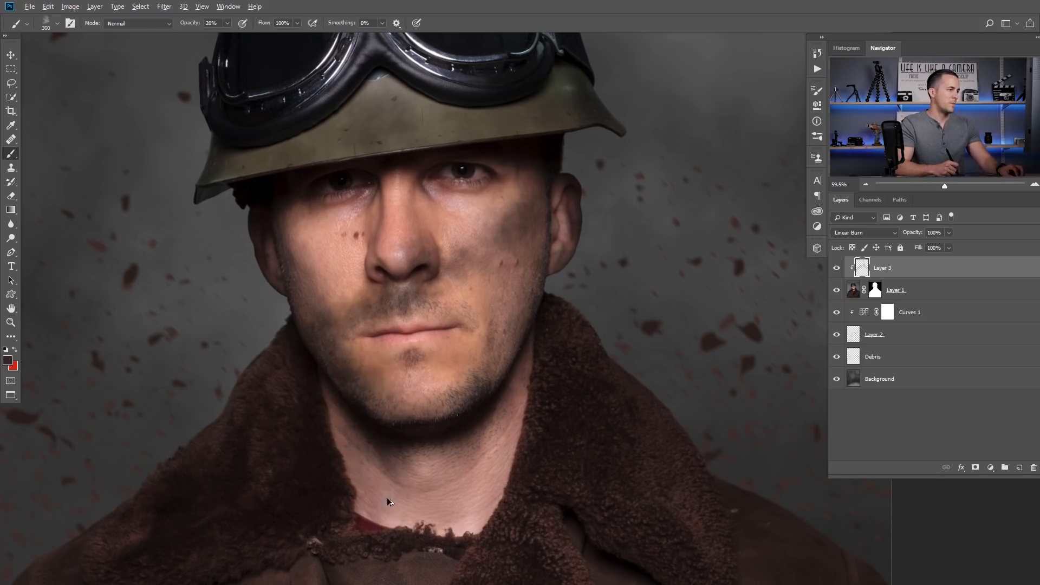
Paint dirt smudges on the neck just above the coat with a 150 px brush.
key("bracketleft")
key("bracketleft")
key("bracketleft")
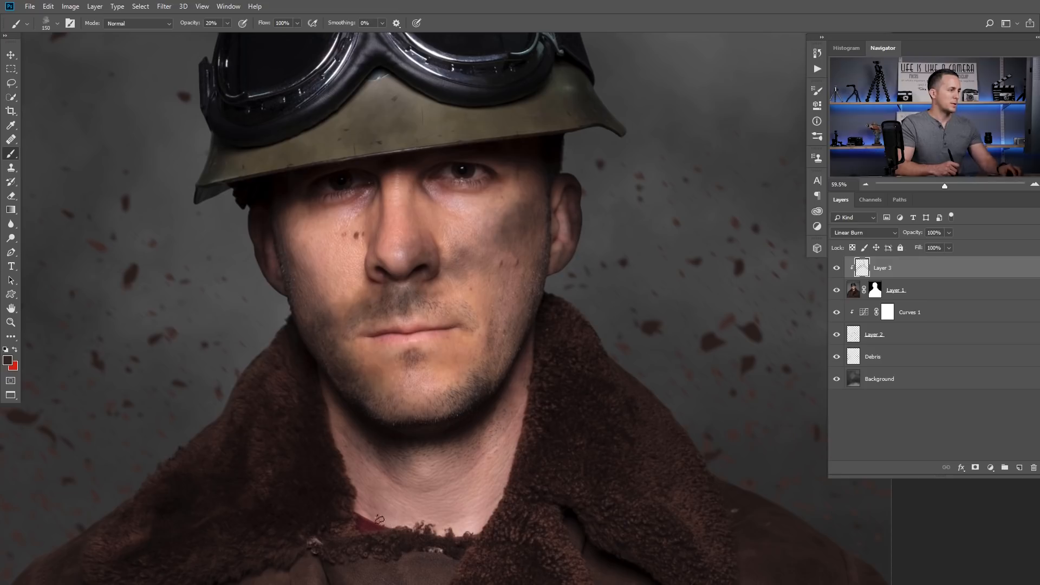
mouse_move(391, 530)
left_mouse_down()
mouse_move(365, 472)
mouse_move(364, 486)
left_mouse_up()
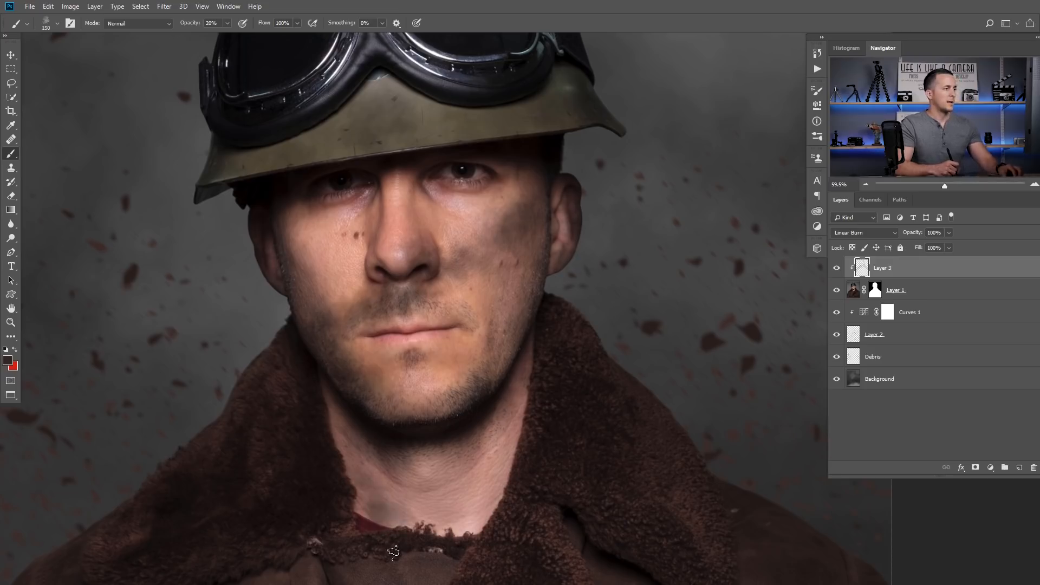
left_click_drag(486, 438, 470, 466)
left_click_drag(445, 335, 466, 348)
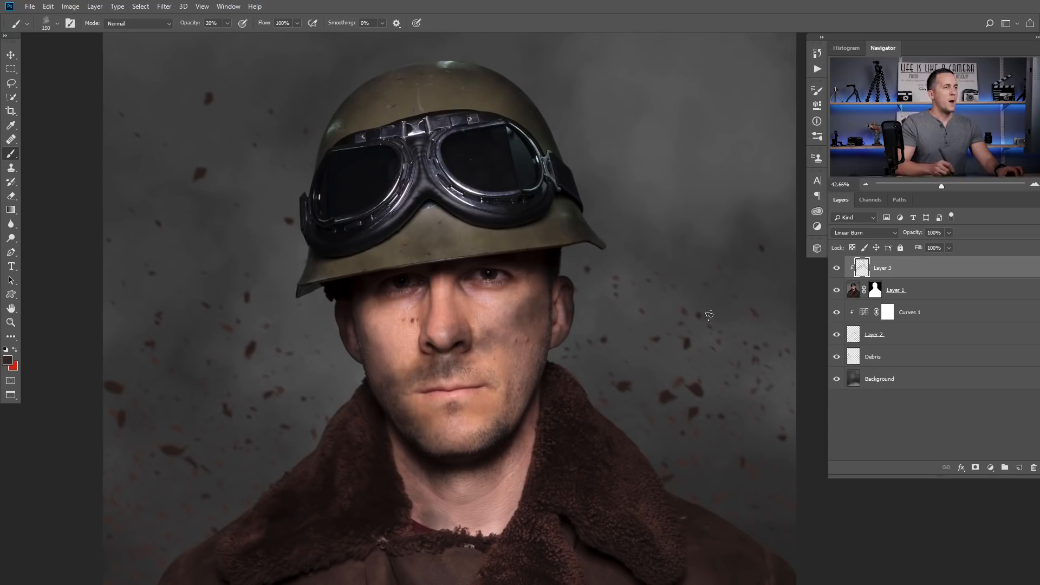
Add a new layer above the dirt layer, clip it to the man's layer and set its blend mode to Multiply.
left_click(1019, 468)
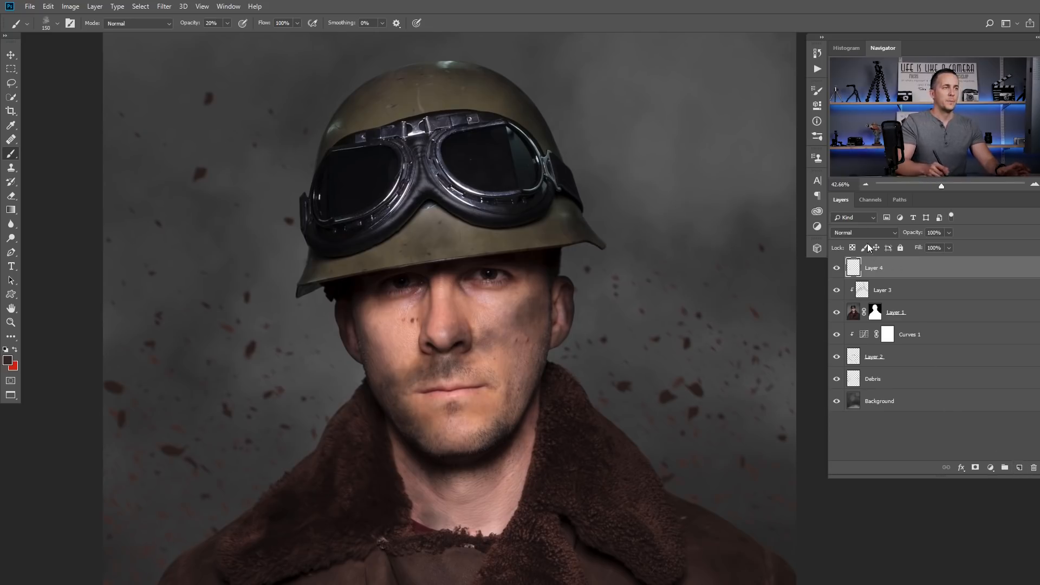
left_click(866, 279, "alt")
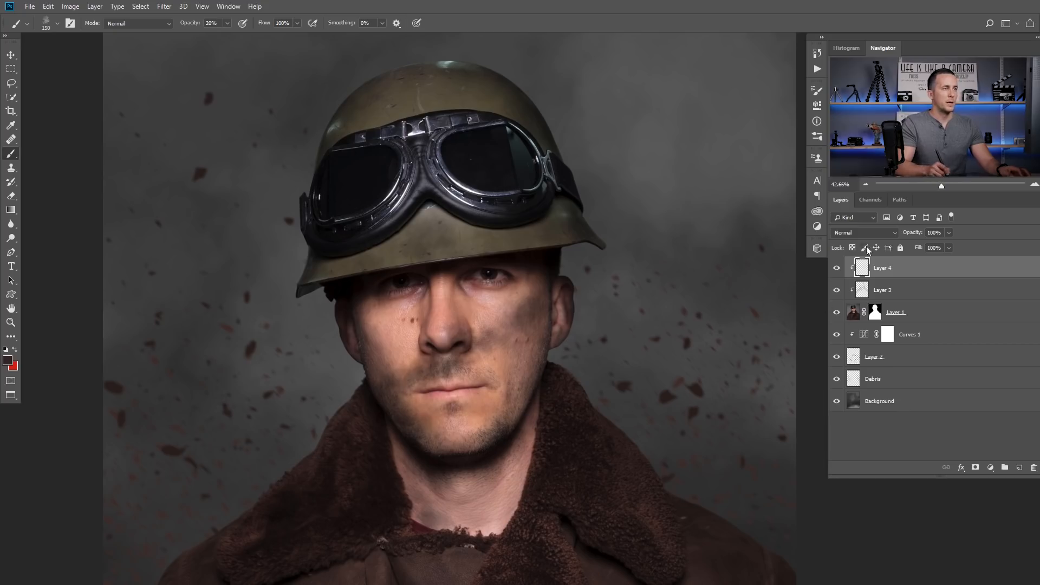
left_click(870, 233)
left_click(859, 272)
Paint red wound marks on both sides of the nose bridge with the bright red color and a 45 px brush.
left_click_drag(439, 334, 500, 229)
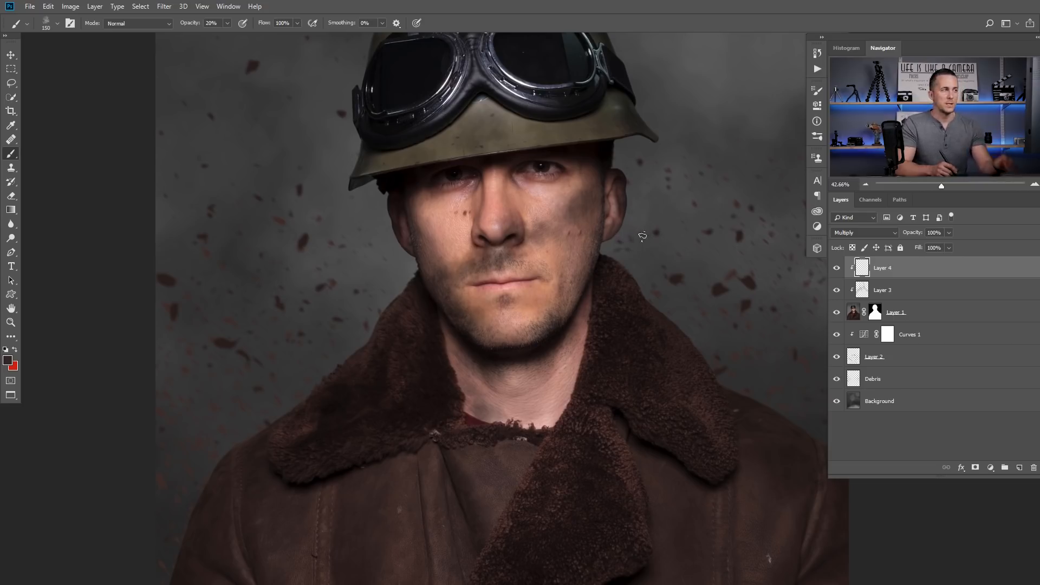
left_click_drag(605, 198, 623, 204)
left_click_drag(369, 212, 481, 257)
key("bracketleft")
key("bracketleft")
key("x")
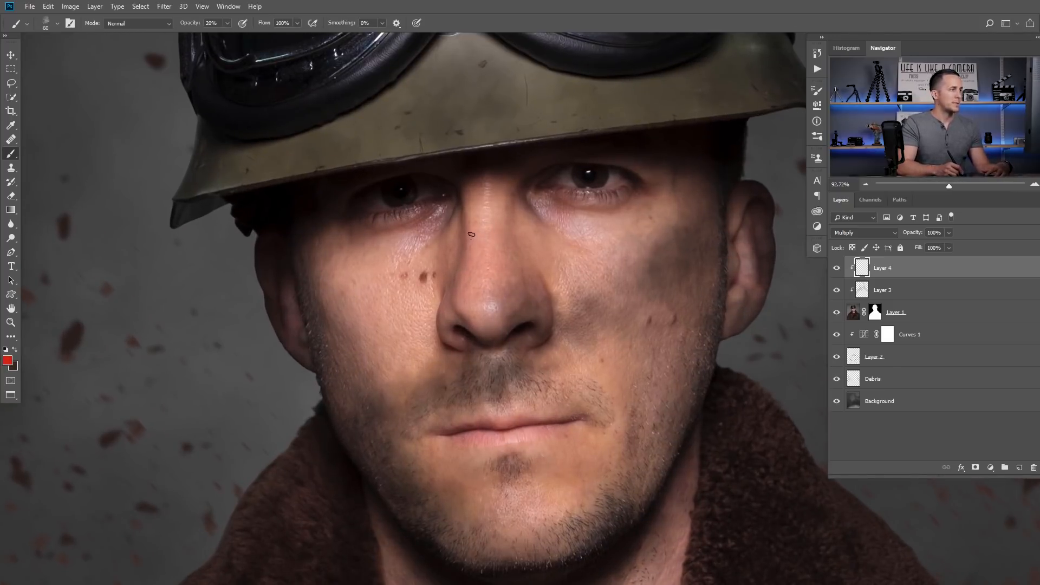
key("bracketleft")
mouse_move(464, 260)
left_mouse_down()
mouse_move(466, 238)
mouse_move(465, 266)
left_mouse_up()
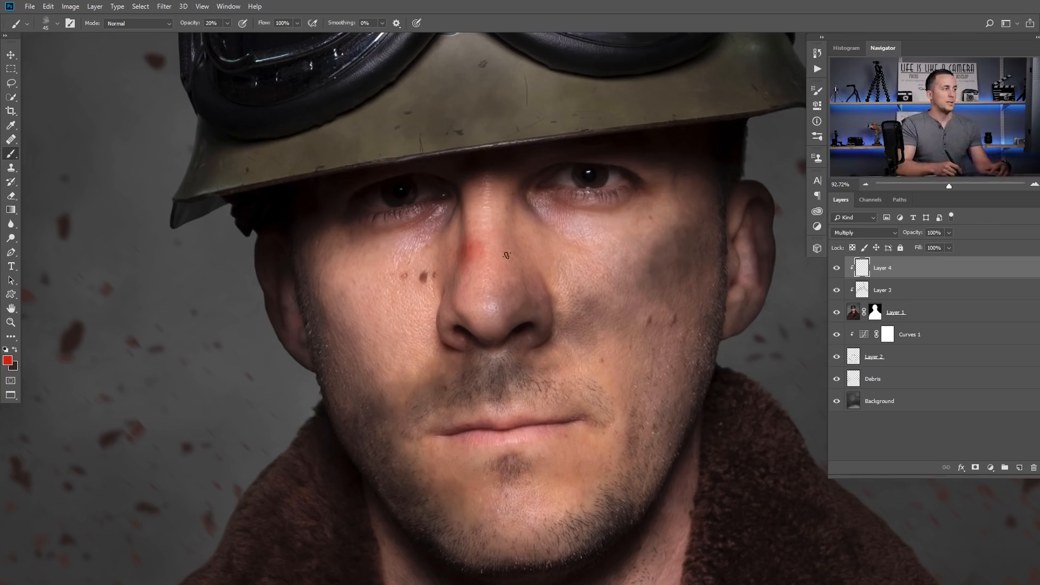
mouse_move(506, 208)
left_mouse_down()
mouse_move(506, 248)
mouse_move(507, 217)
mouse_move(504, 260)
left_mouse_up()
key("bracketleft")
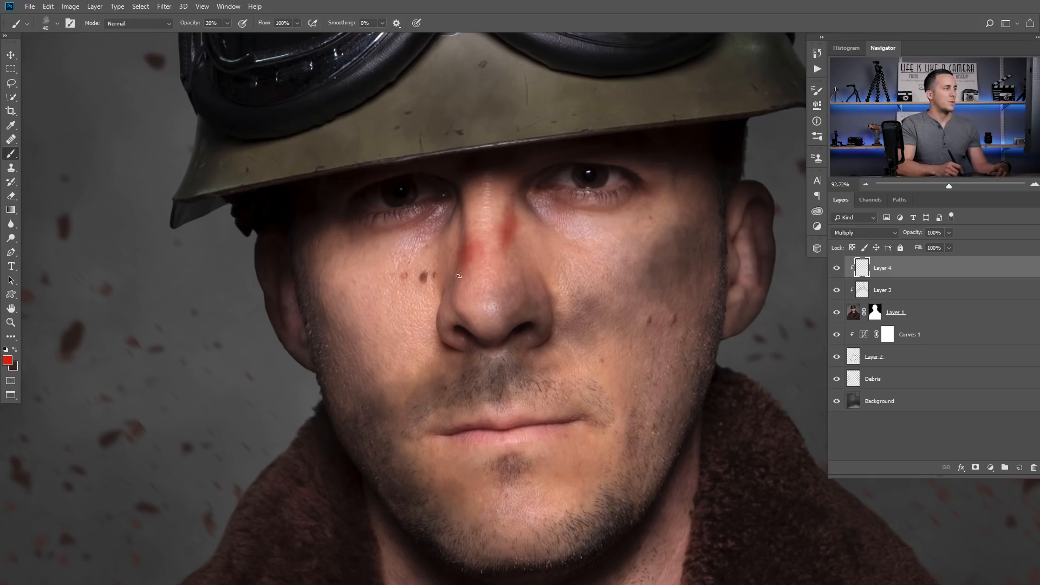
Shade the red nose marks with the dark brown color at 10% brush opacity.
key("x")
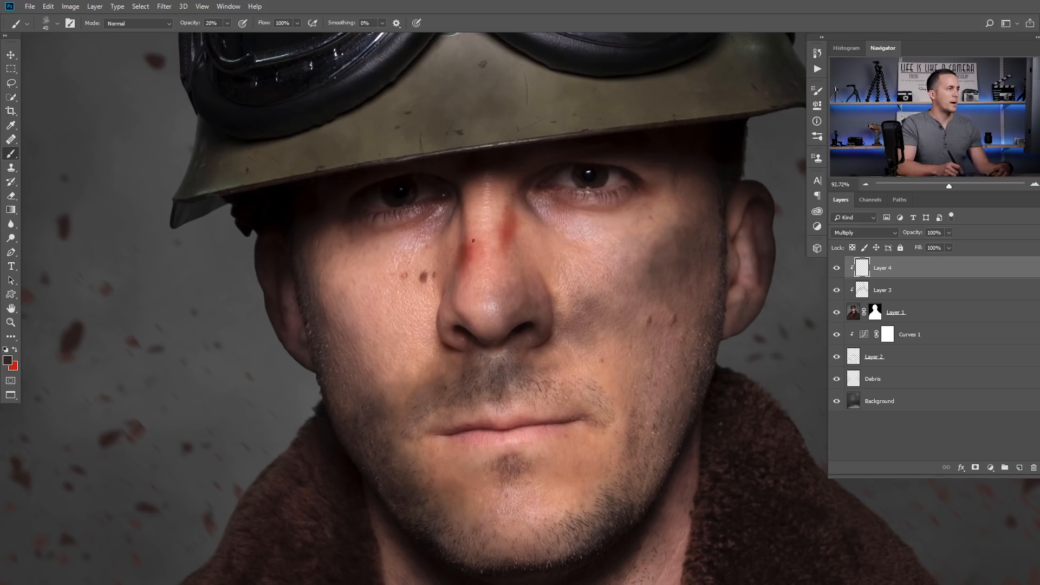
key("1")
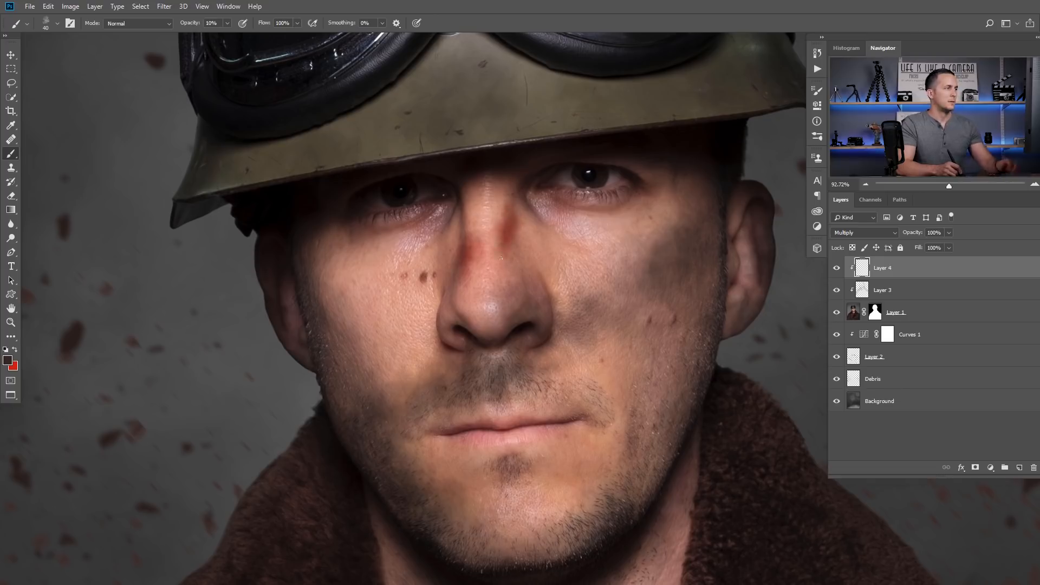
mouse_move(518, 262)
left_mouse_down()
mouse_move(484, 302)
mouse_move(497, 324)
left_mouse_up()
left_click_drag(498, 284, 511, 252)
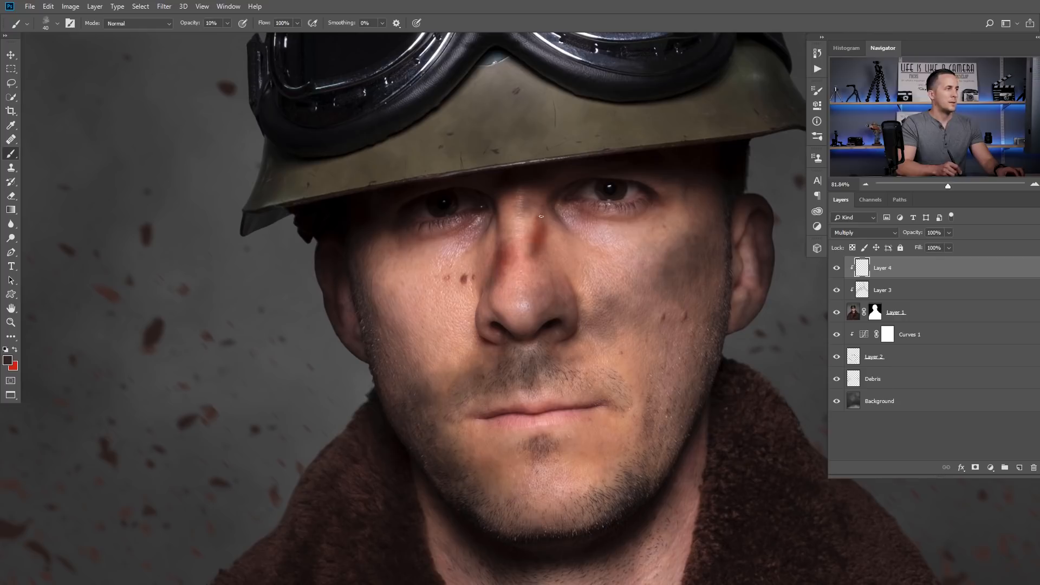
Paint red wound spots on the dirty cheek below the temple and darken the area around them with dark brown.
left_click_drag(501, 282, 578, 275)
key("x")
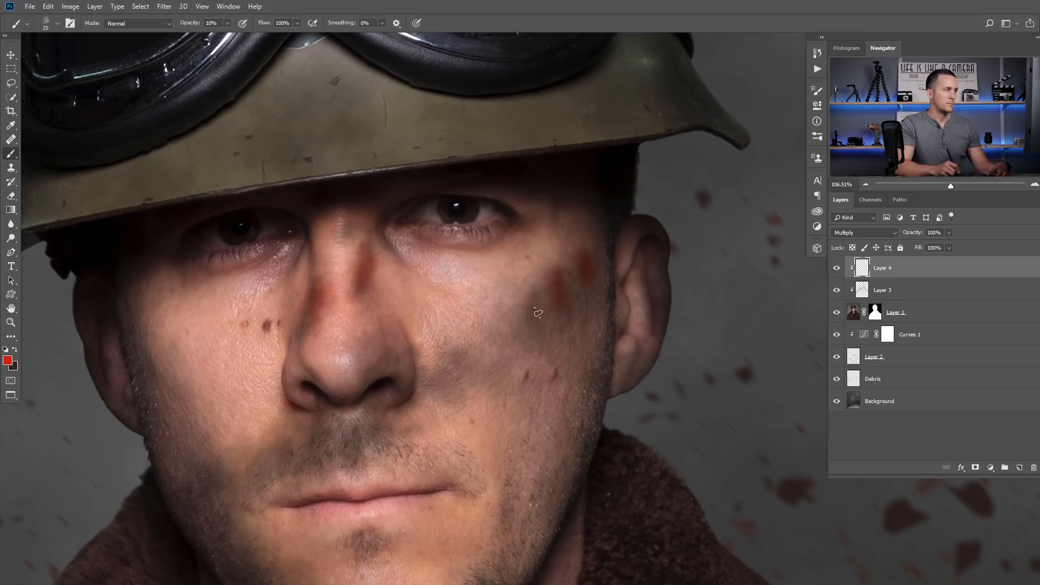
key("x")
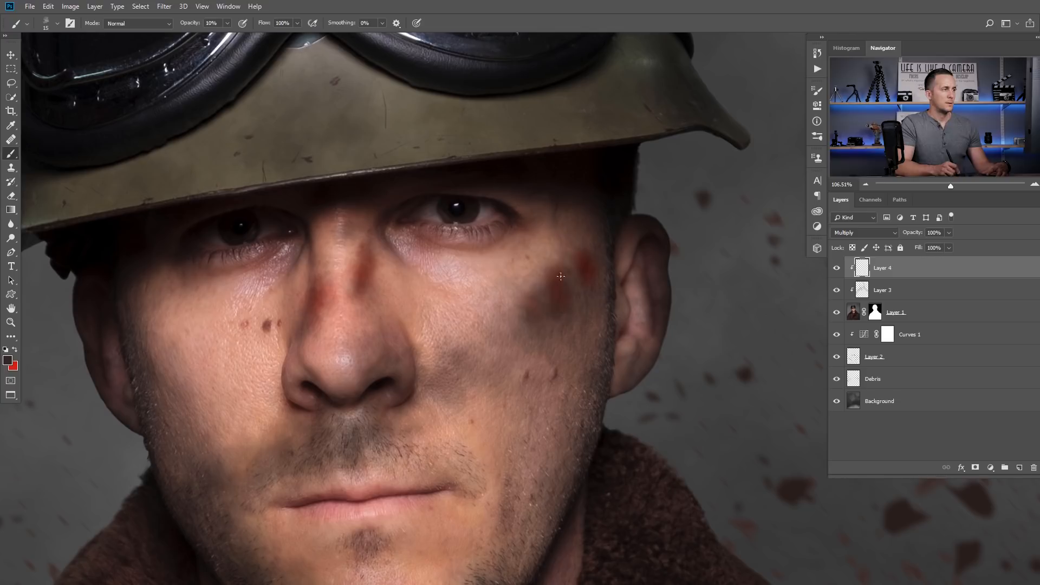
key("bracketright")
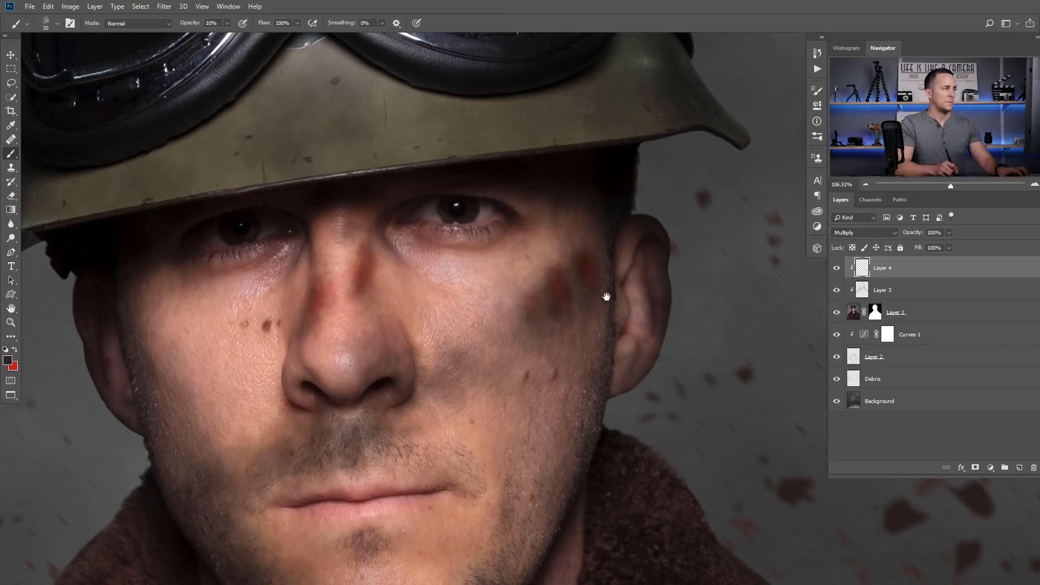
Deepen the cheek wound with a 30 px brush, alternating between bright red and dark brown strokes.
key("ctrl+0")
scroll(597, 249, "down", 3)
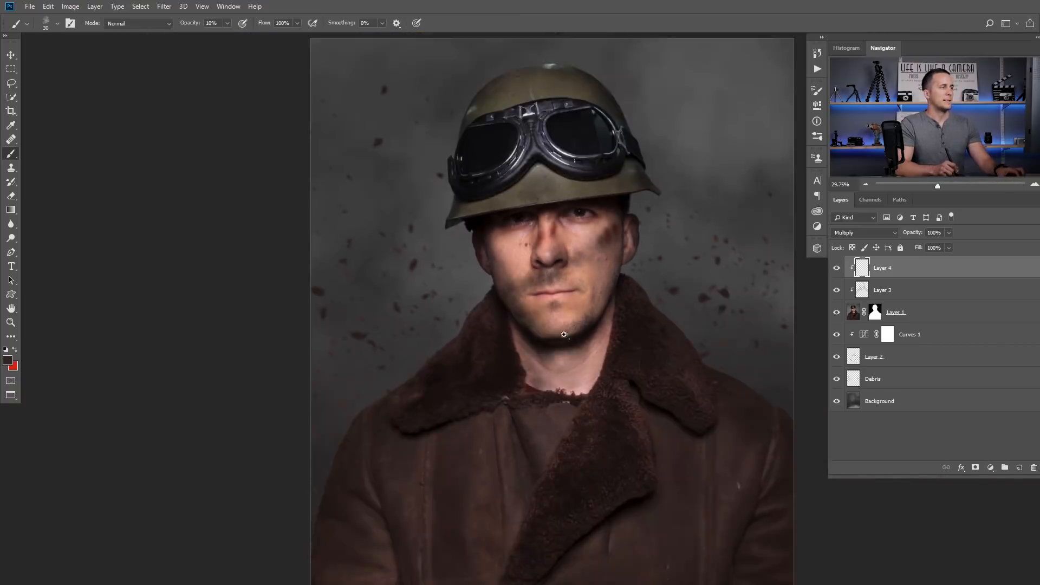
scroll(654, 242, "up", 5)
scroll(654, 242, "up", 2)
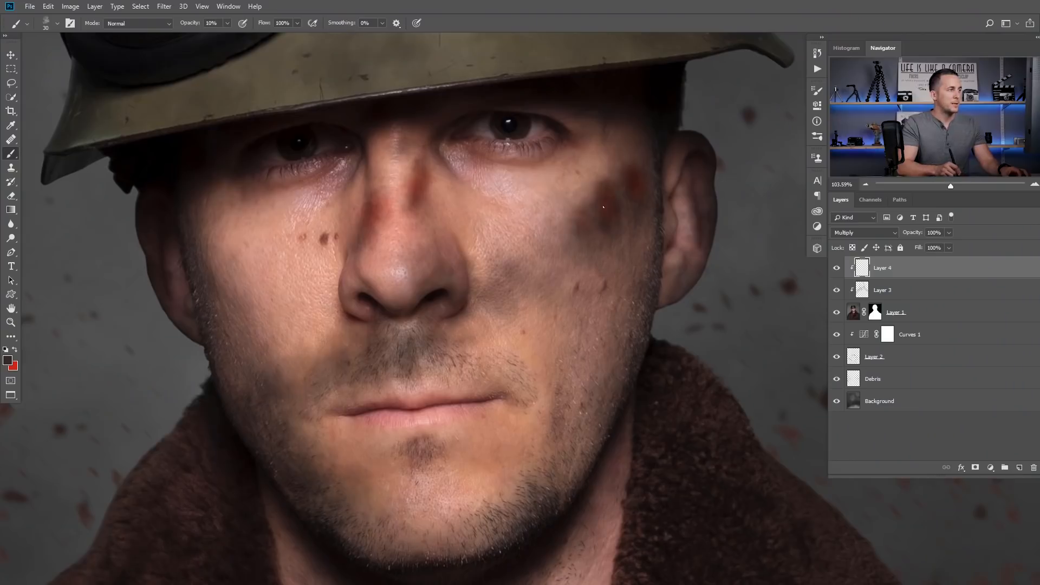
key("z")
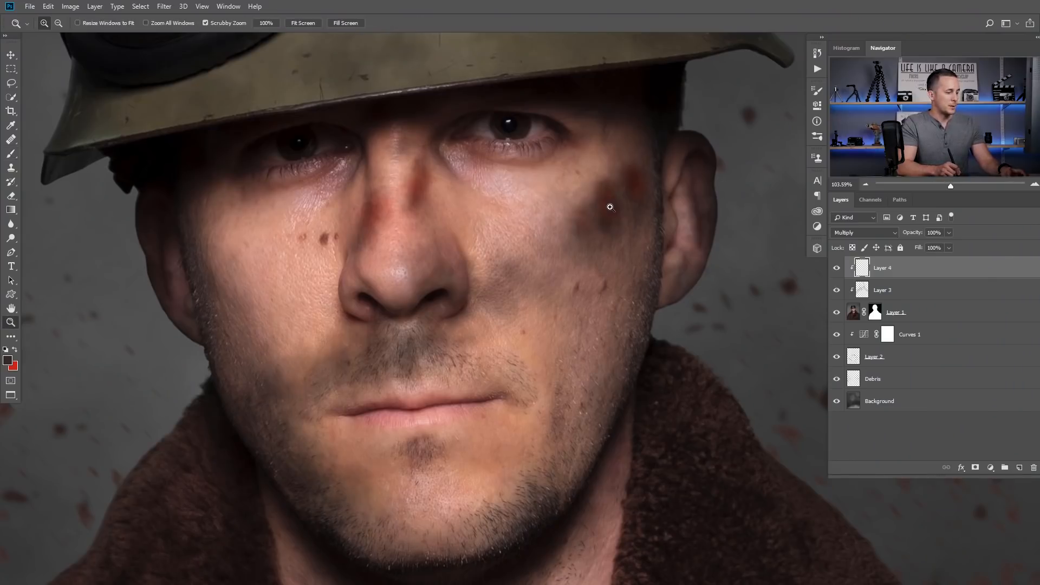
key("b")
key("x")
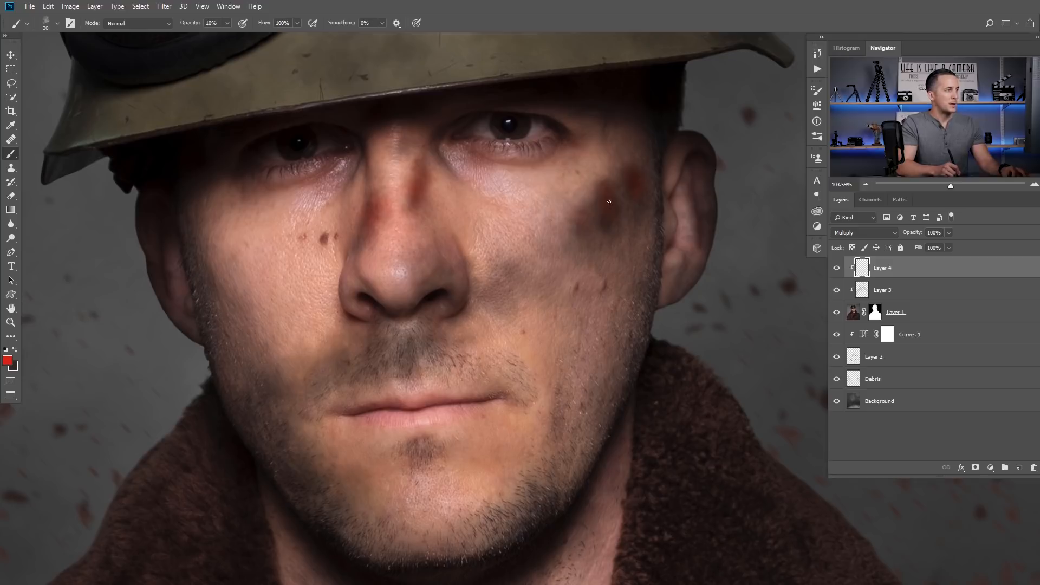
mouse_move(611, 203)
left_mouse_down()
mouse_move(640, 185)
mouse_move(584, 222)
left_mouse_up()
key("x")
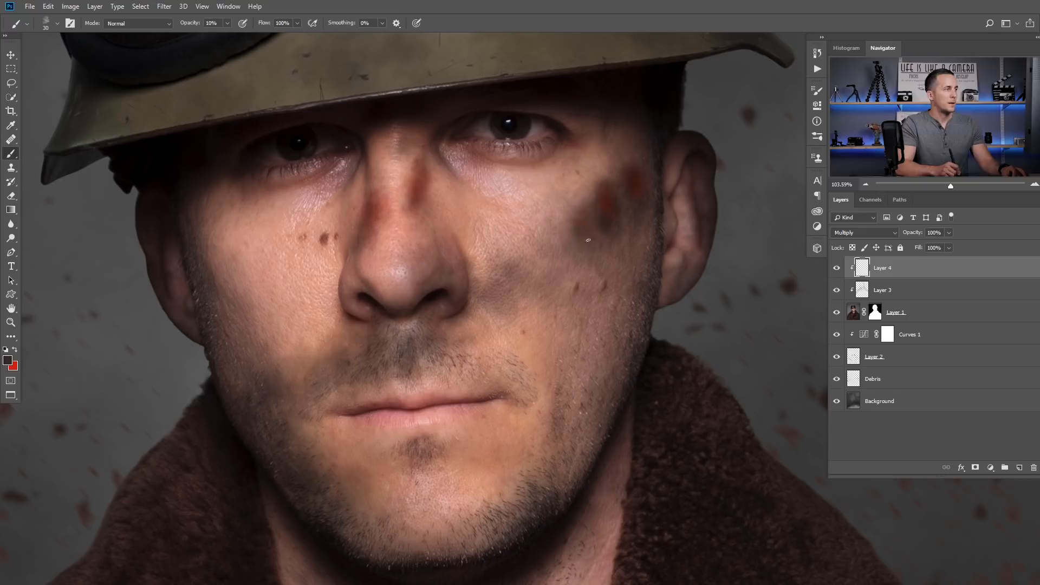
key("x")
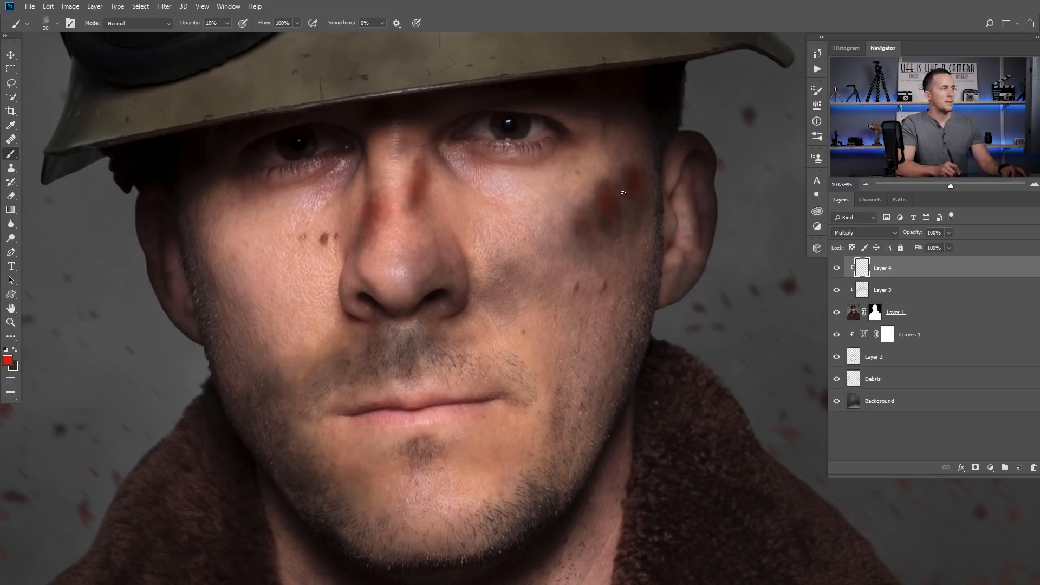
key("x")
key("x")
key("x")
key("x")
key("x")
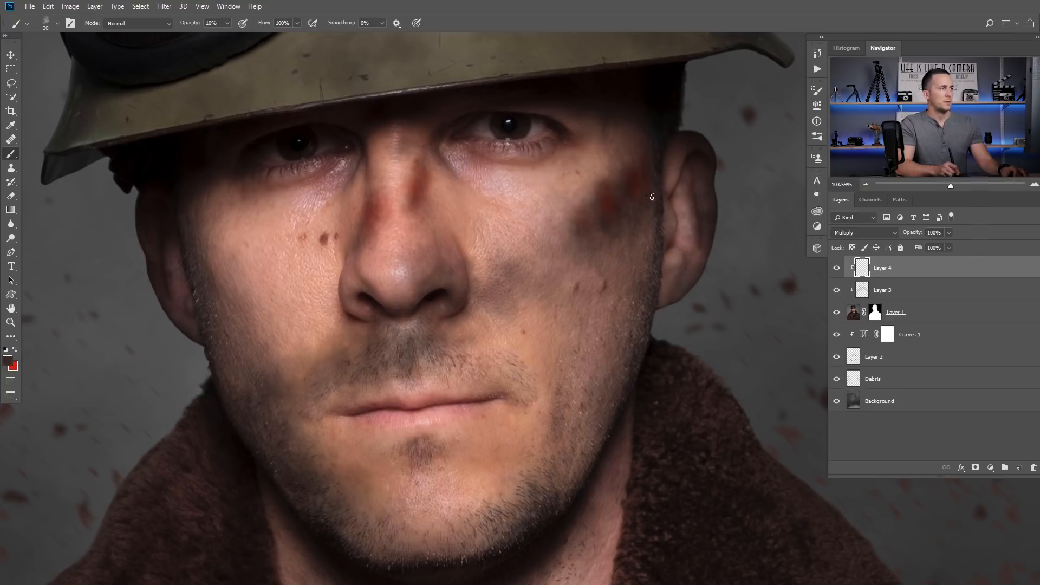
Add another new layer above the wound layer and clip it to the man's layer.
scroll(601, 244, "down", 5)
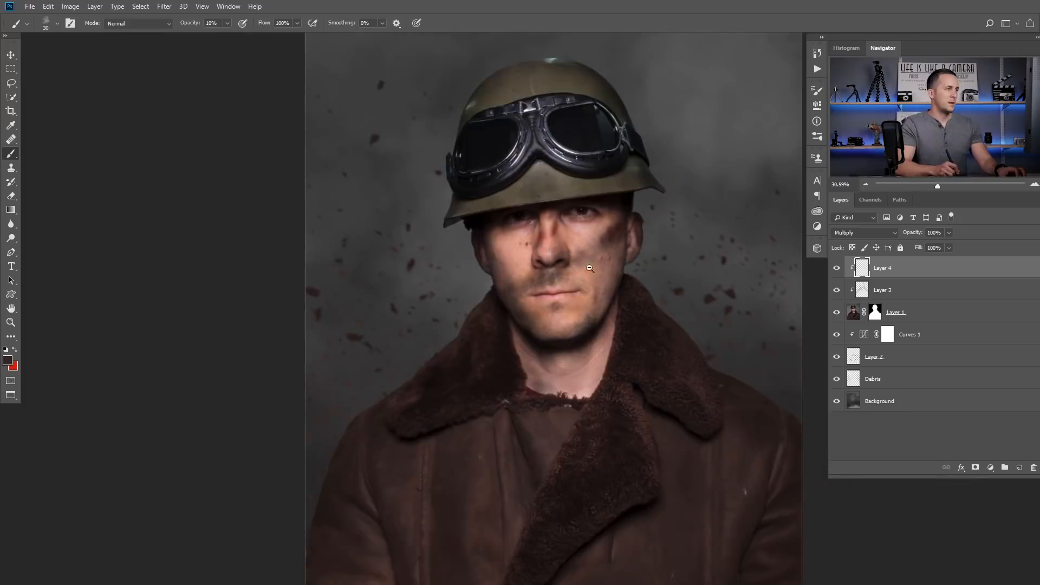
scroll(589, 268, "up", 4)
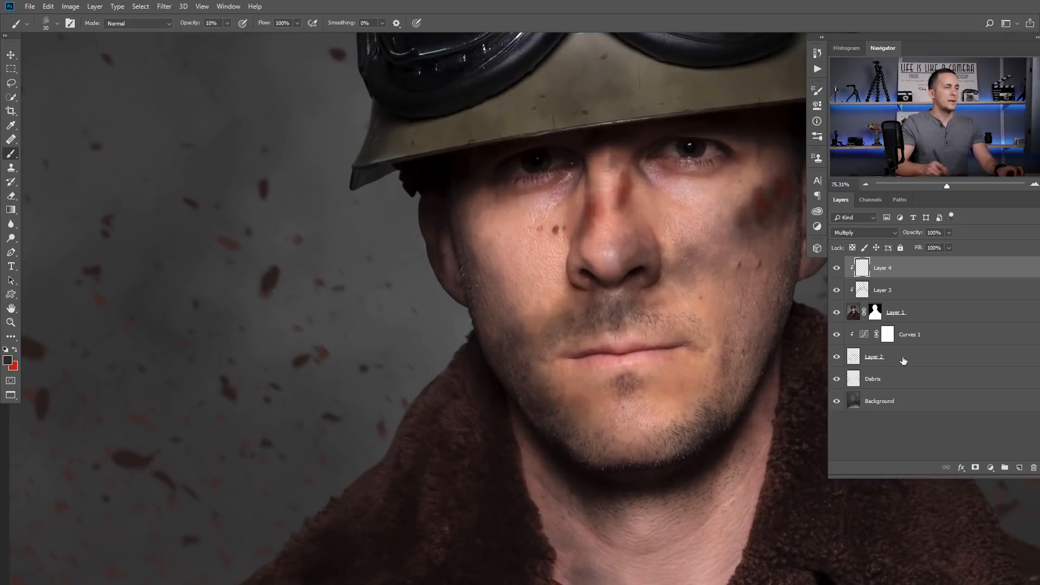
left_click(1020, 467)
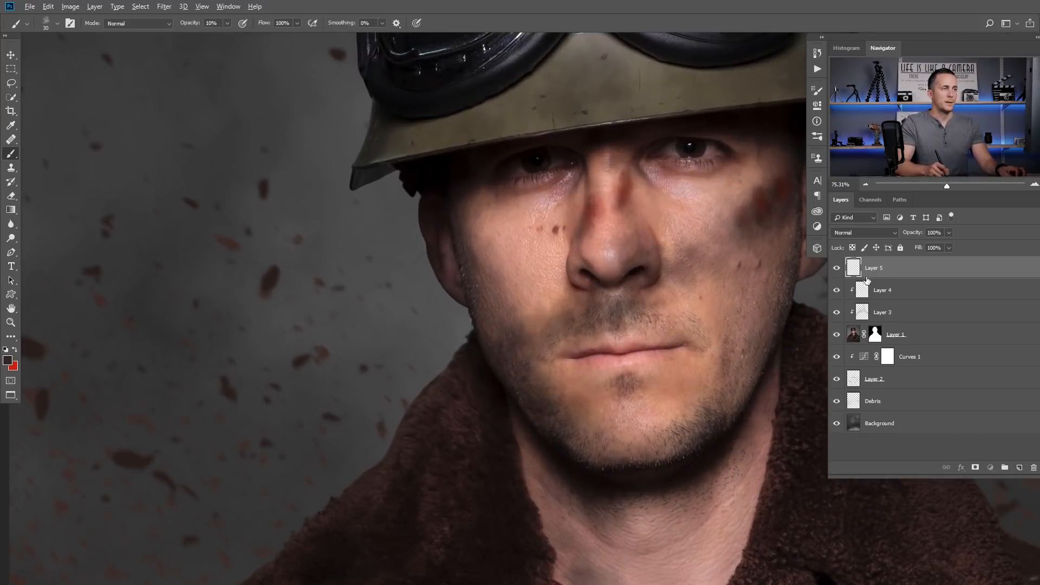
left_click(868, 279, "alt")
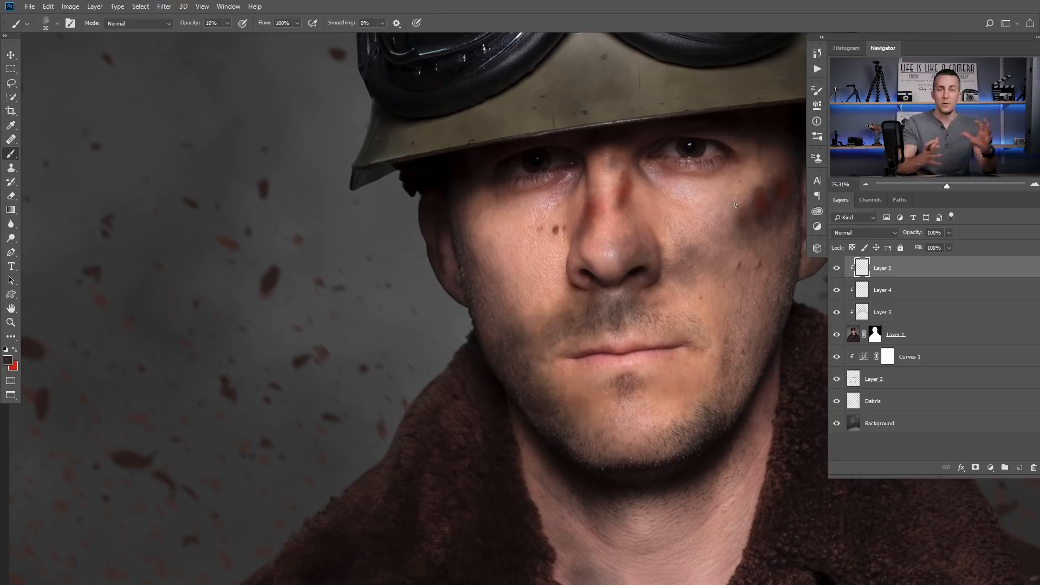
Paint a thin red scratch across the cheek on the image's left side with a 15 px brush.
mouse_move(489, 261)
left_mouse_down()
mouse_move(465, 244)
mouse_move(479, 247)
mouse_move(470, 233)
mouse_move(493, 236)
mouse_move(446, 233)
left_mouse_up()
key("x")
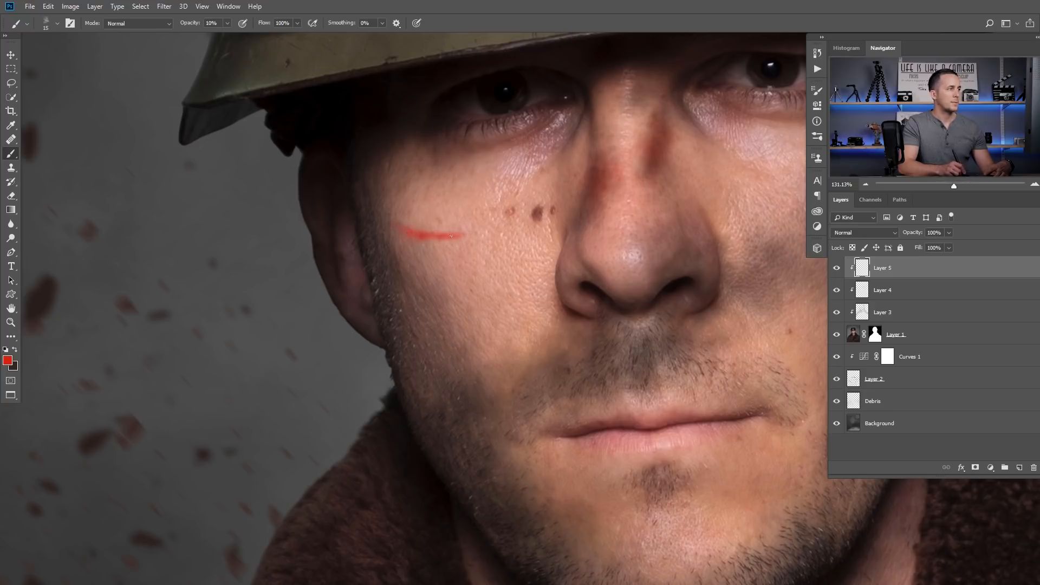
Darken the red cheek scratch with dark brown using a 10 px brush and set its layer's blend mode to Multiply.
key("x")
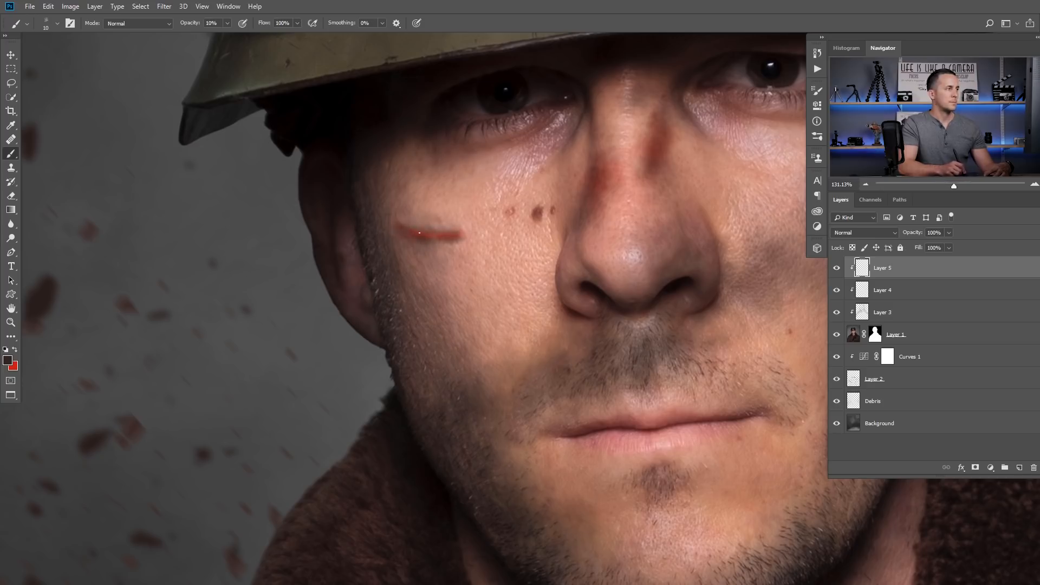
key("ctrl+0")
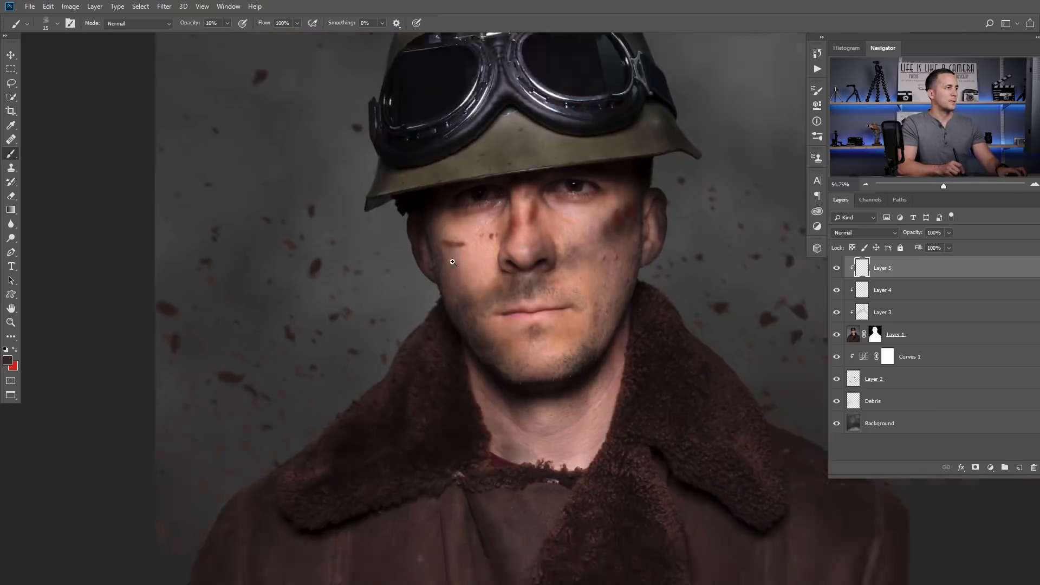
left_click_drag(460, 260, 460, 220)
left_click(865, 232)
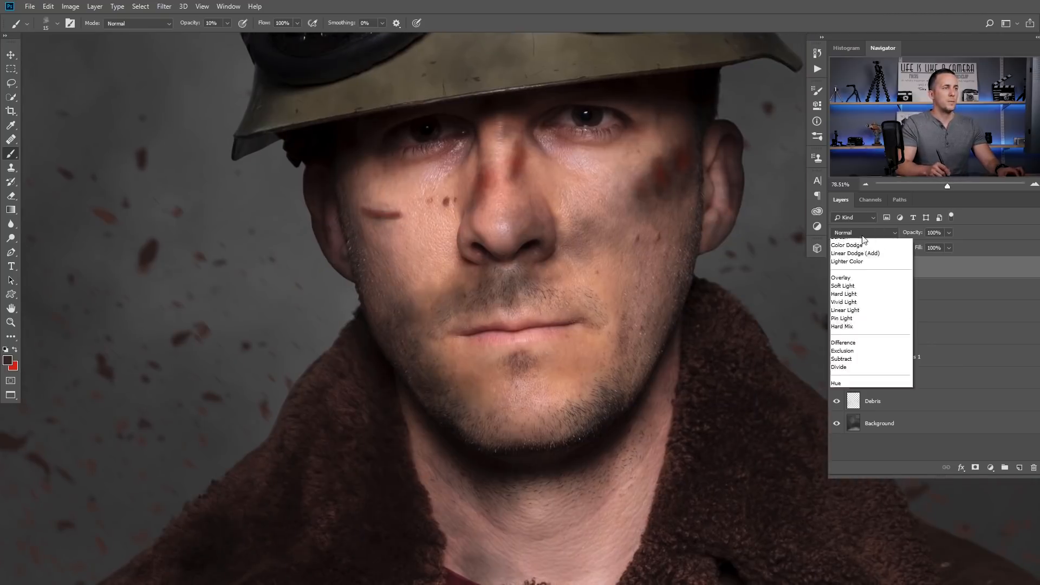
left_click(846, 275)
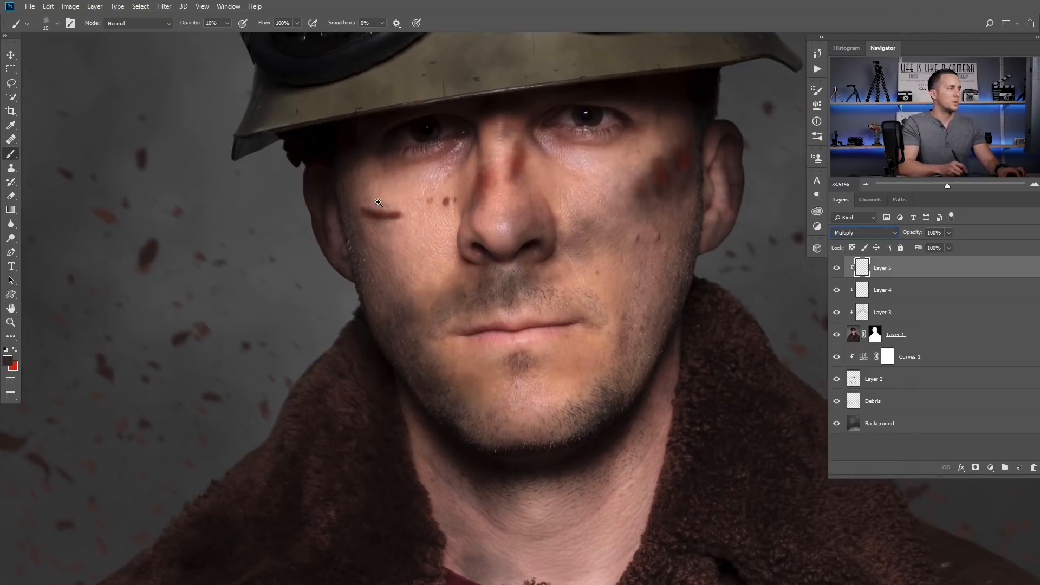
scroll(390, 209, "up", 2)
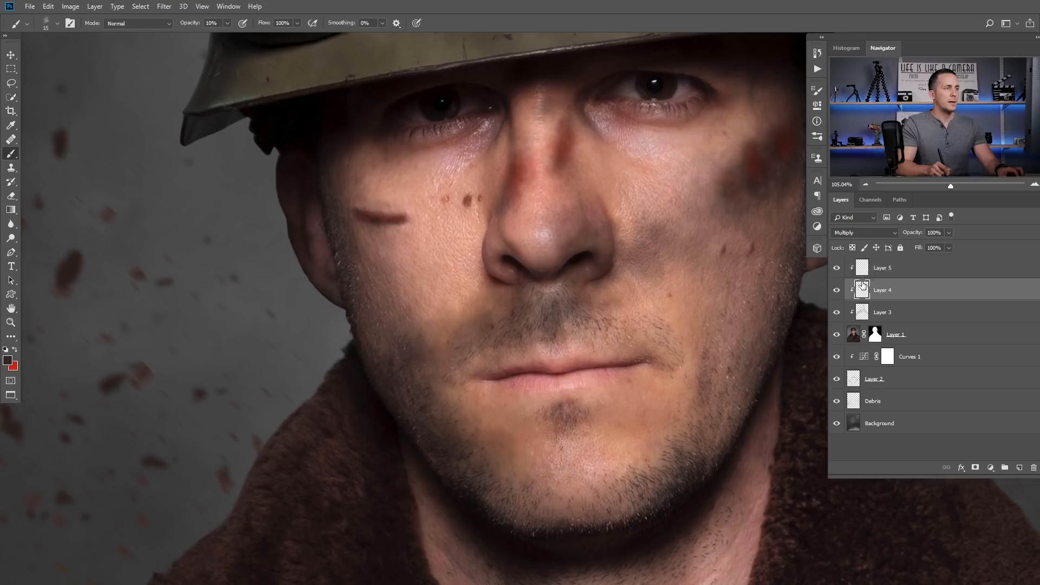
Try the Color Burn and Linear Burn blend modes on the scratch layer and return it to Multiply.
left_click(866, 233)
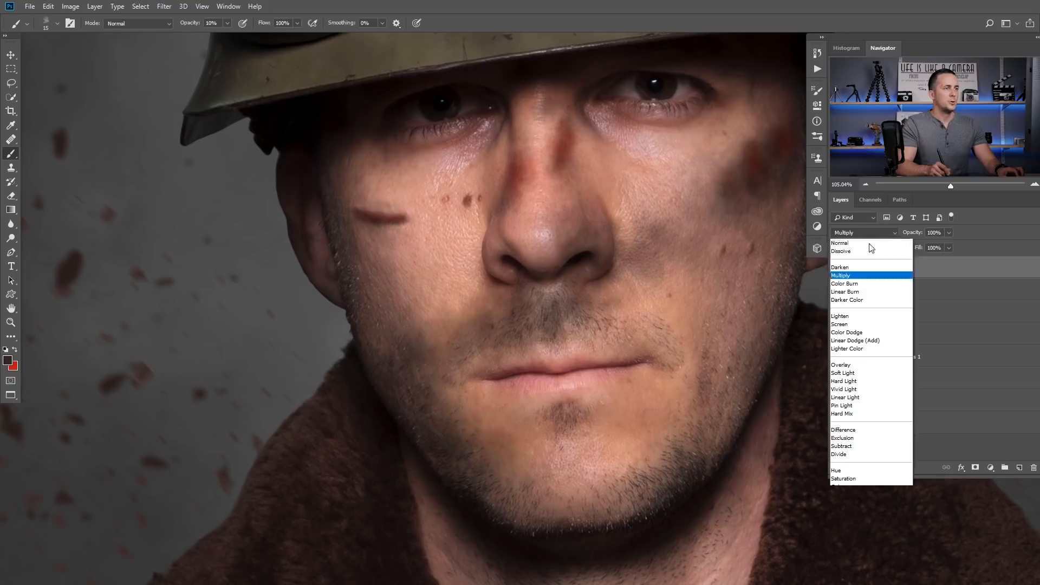
left_click(862, 284)
scroll(401, 222, "up", 1)
scroll(429, 242, "down", 2)
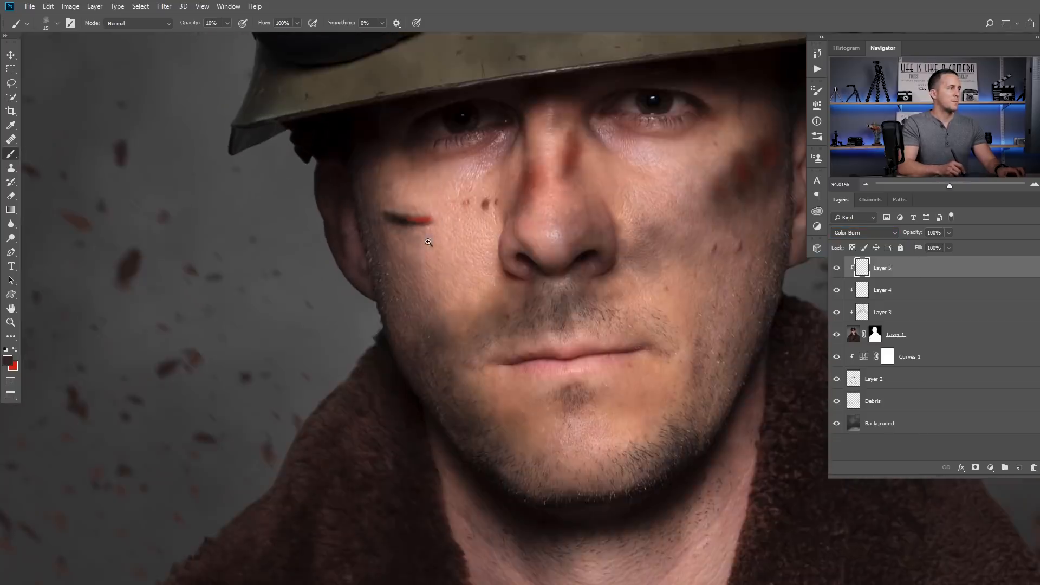
scroll(429, 243, "down", 3)
scroll(445, 255, "up", 1)
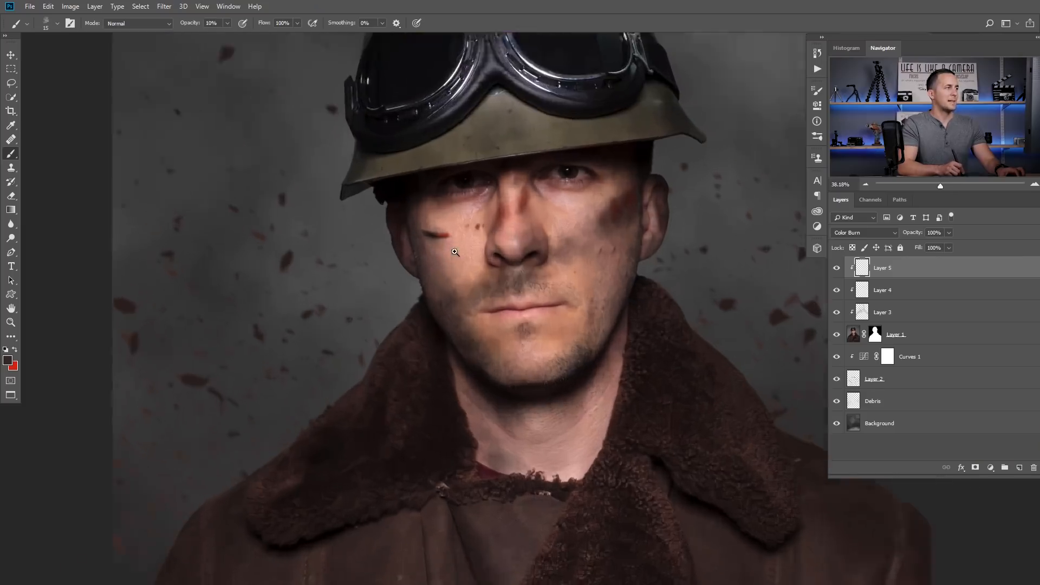
scroll(455, 252, "up", 2)
scroll(453, 239, "up", 2)
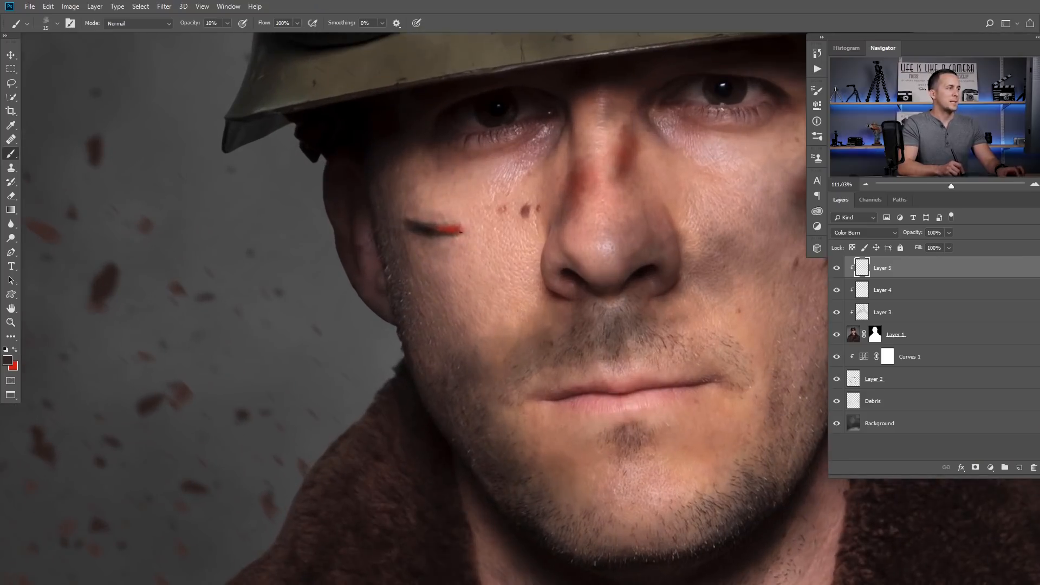
left_click(870, 232)
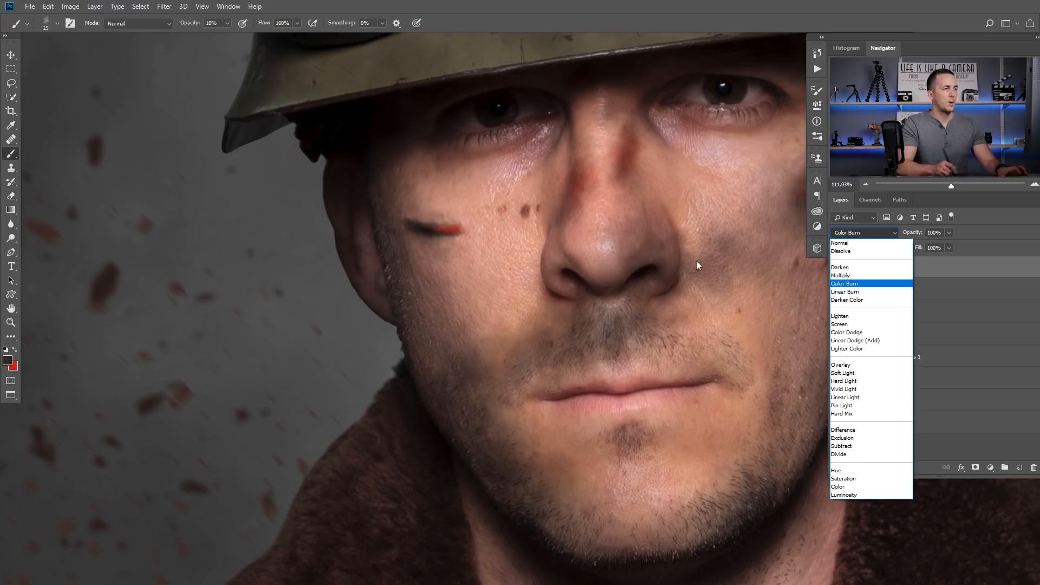
left_click(862, 293)
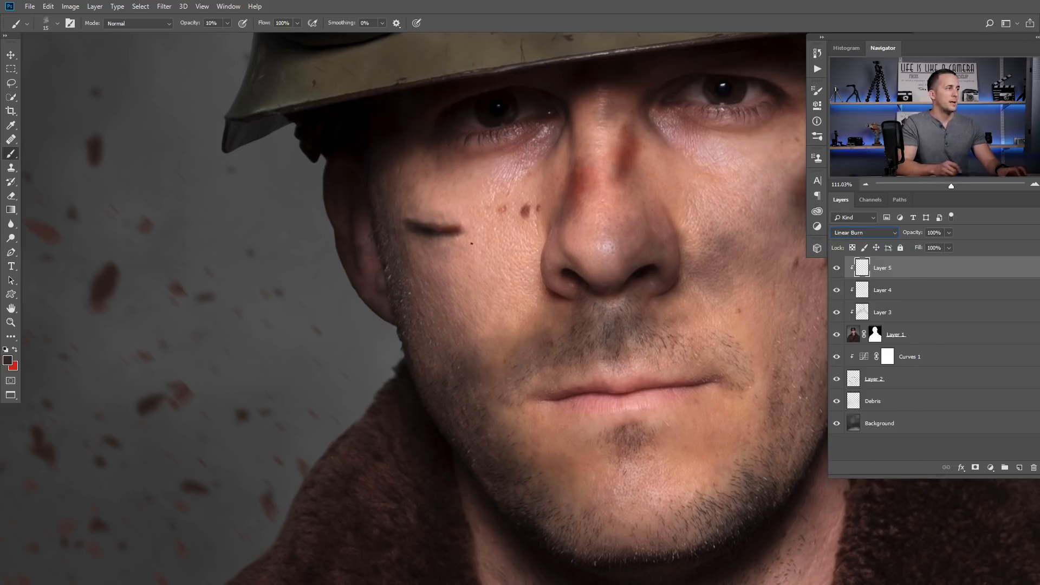
left_click(867, 234)
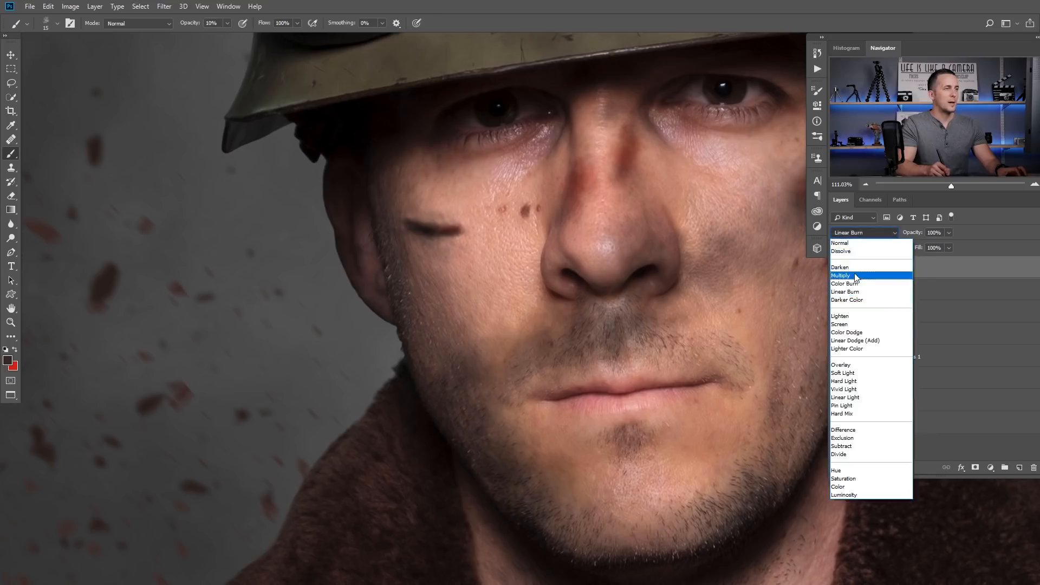
left_click(861, 268)
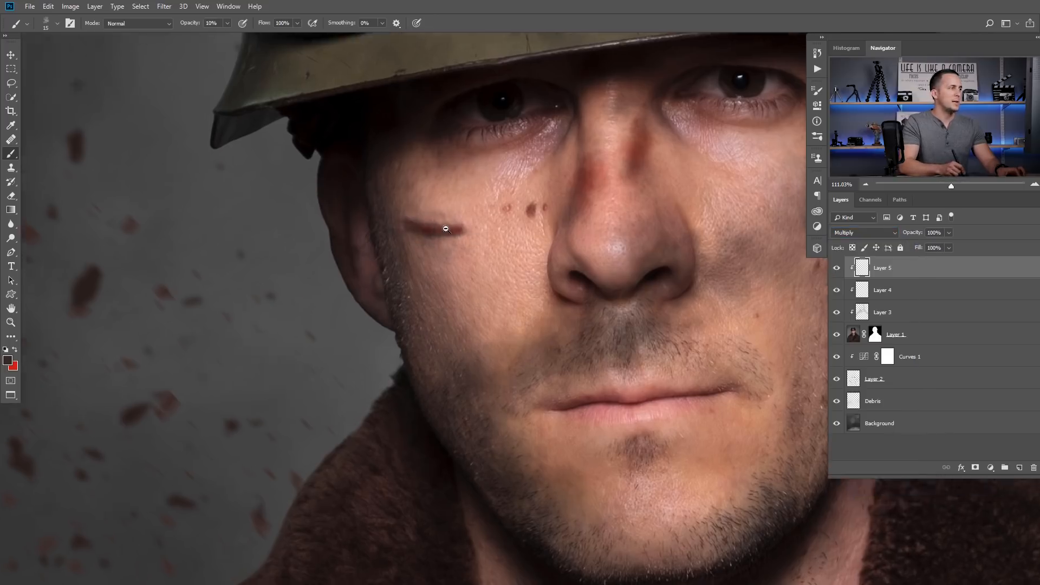
Paint a thin red core into the cheek scratch with a 6 px brush and pick a brighter red as the foreground colour.
left_click_drag(445, 229, 468, 235)
key("x")
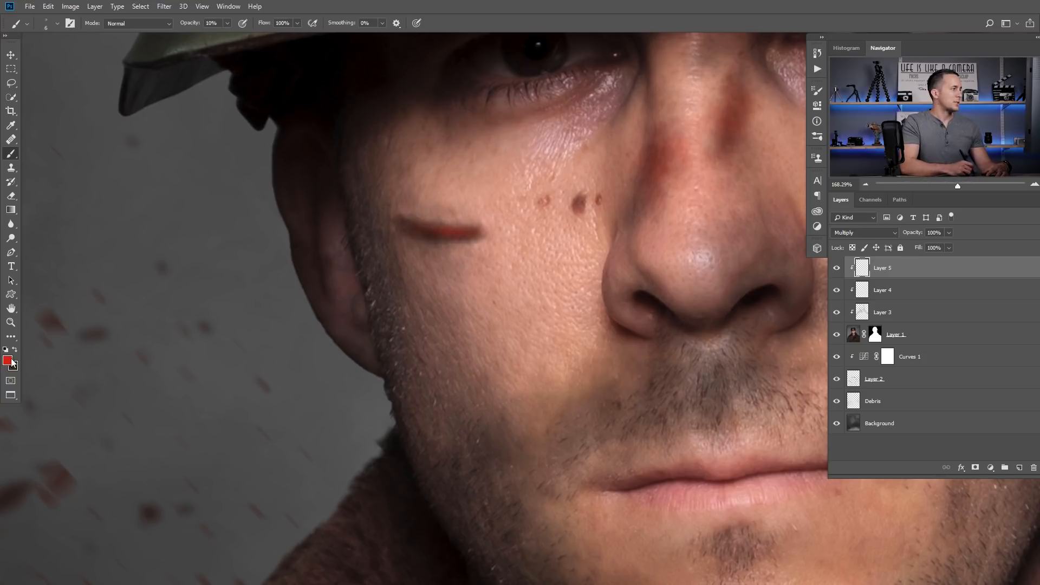
left_click(7, 360)
left_click(319, 235)
left_click(433, 221)
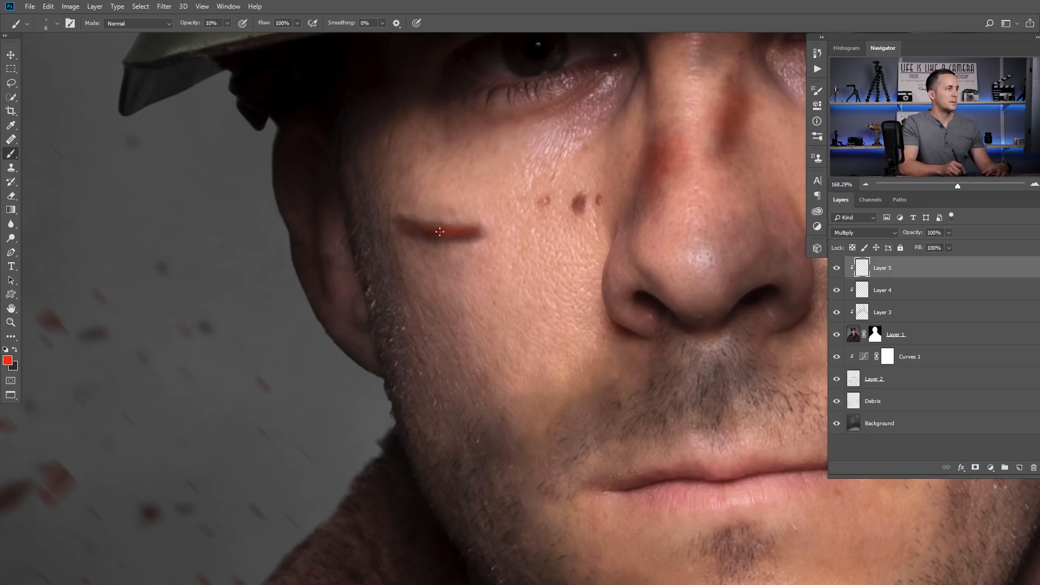
Refine the cheek scratch by shading its edges and ends with dark brown and touching up its centre with bright red.
key("x")
key("bracketleft")
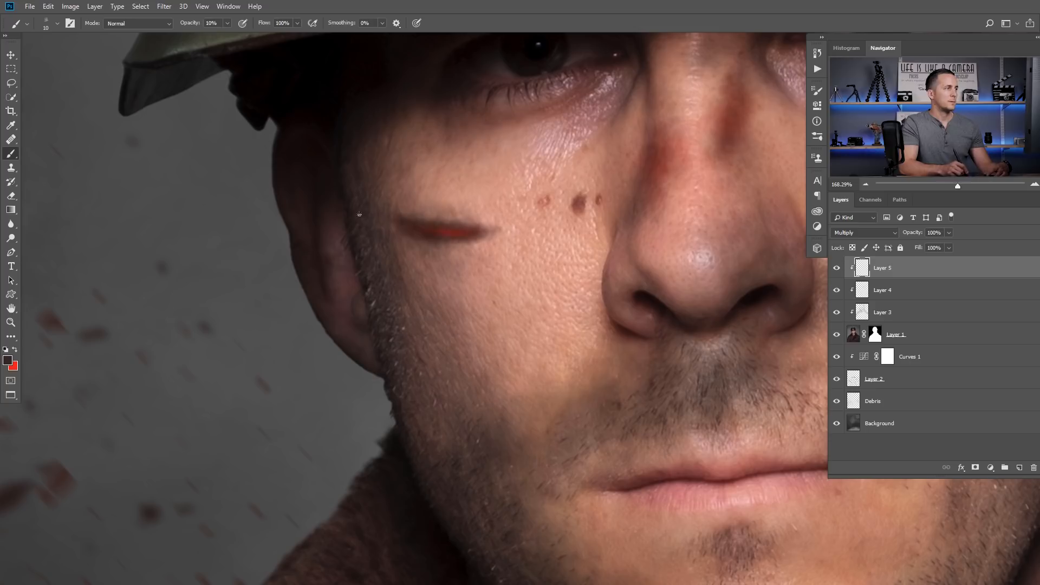
scroll(444, 239, "down", 8)
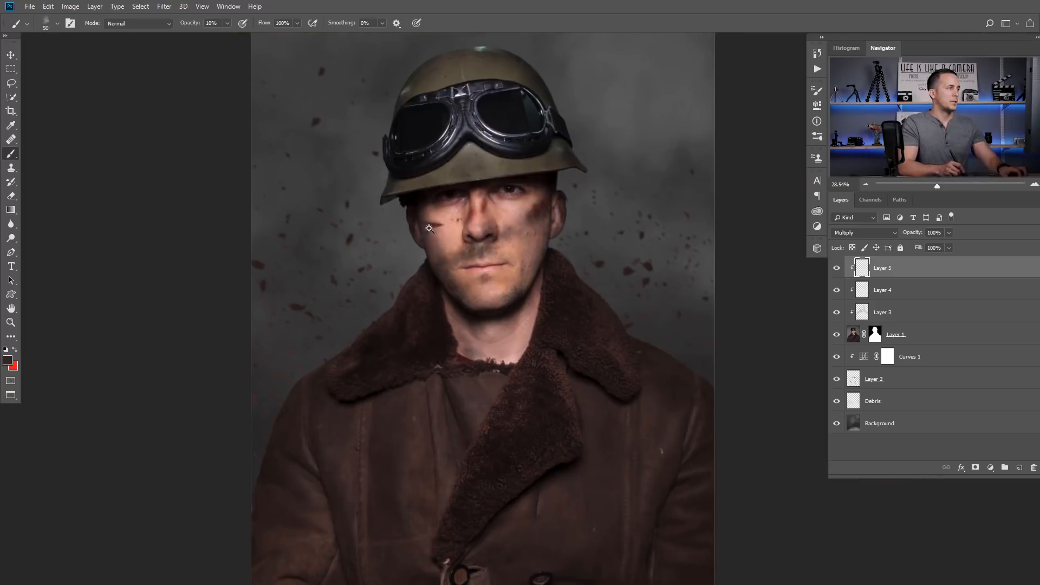
scroll(429, 227, "up", 3)
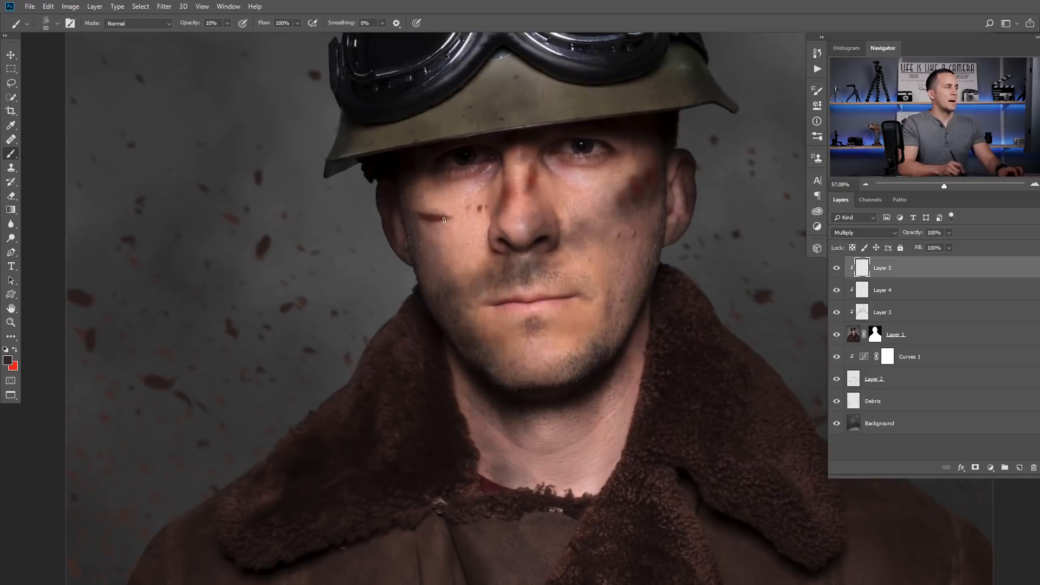
scroll(444, 219, "up", 2)
key("x")
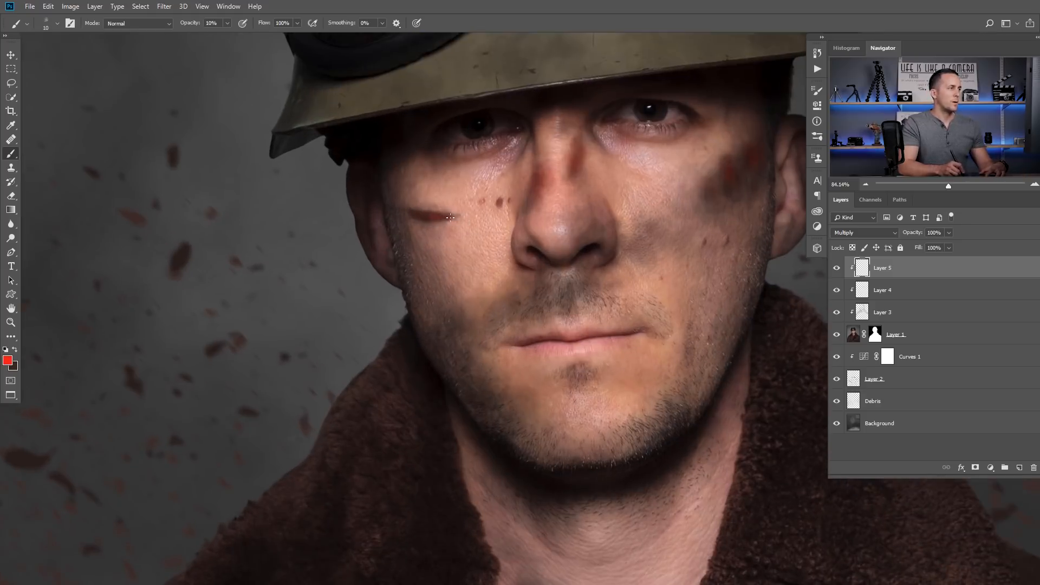
key("x")
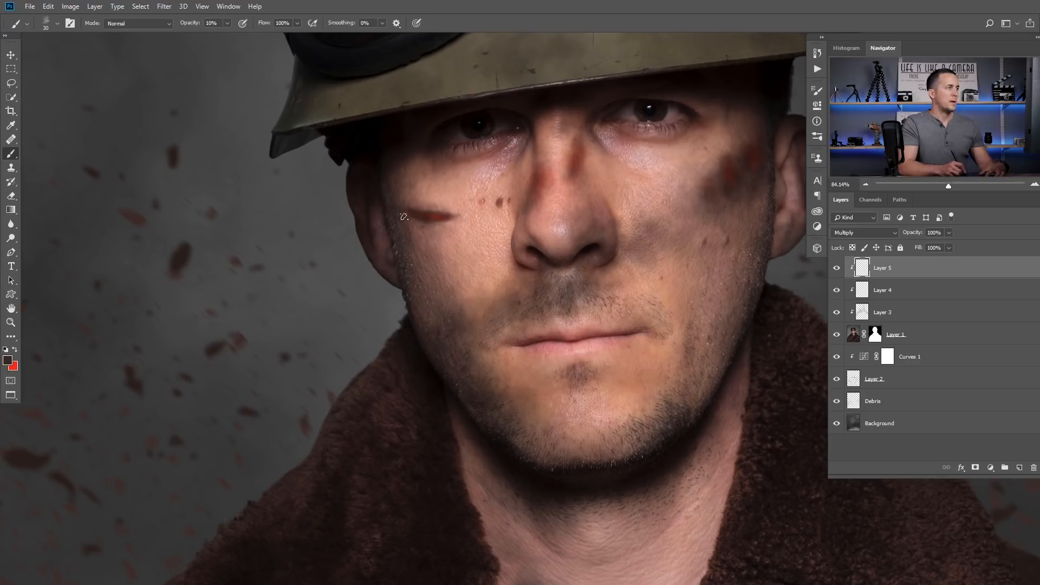
key("bracketright")
Add a new layer above the scratch layer, clipped to the man's layer and blended with Multiply, for work on the chin.
scroll(511, 236, "down", 2)
left_click_drag(532, 316, 487, 222)
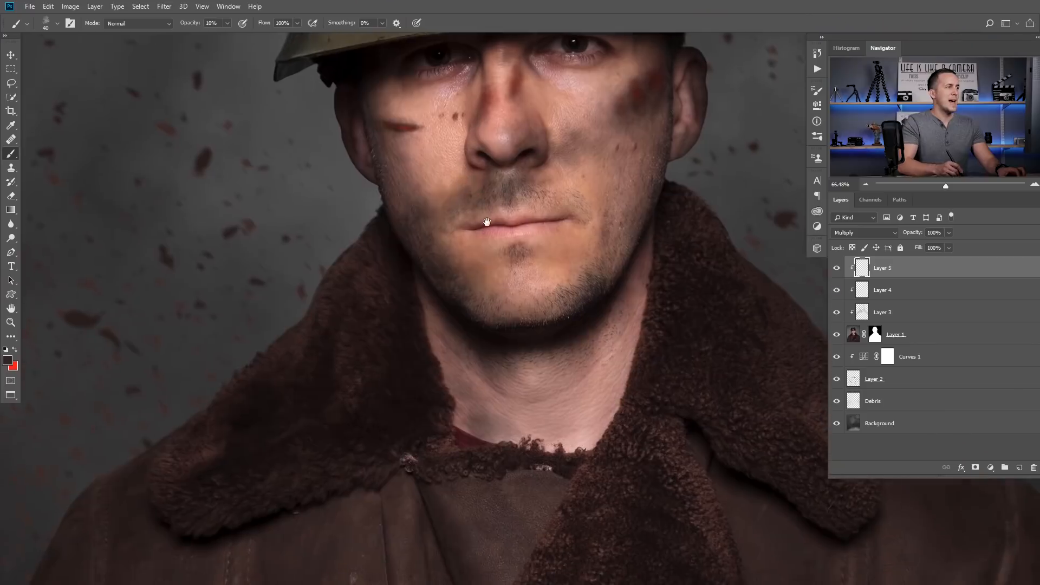
scroll(504, 279, "up", 5)
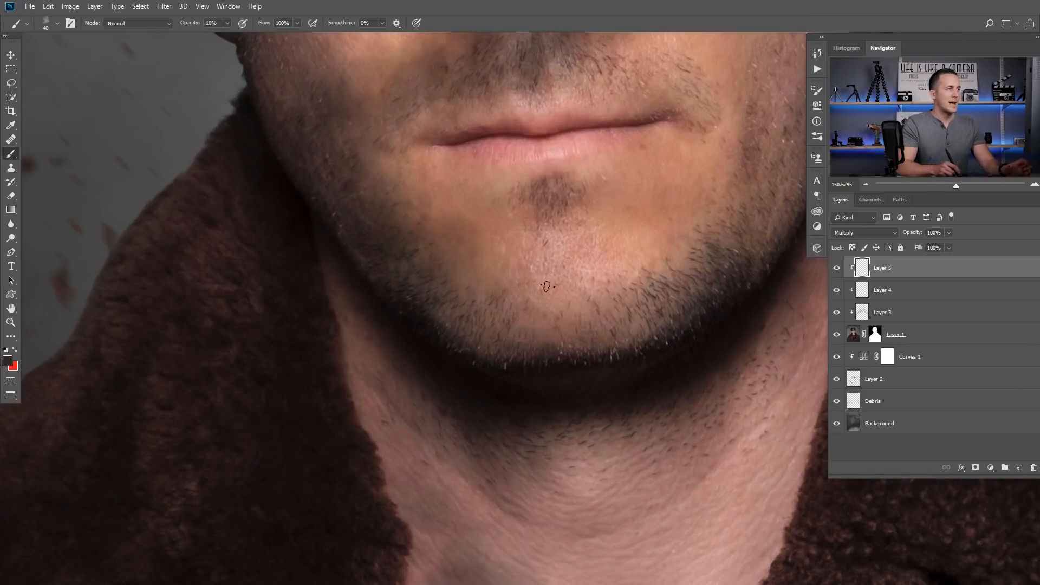
left_click(1019, 467)
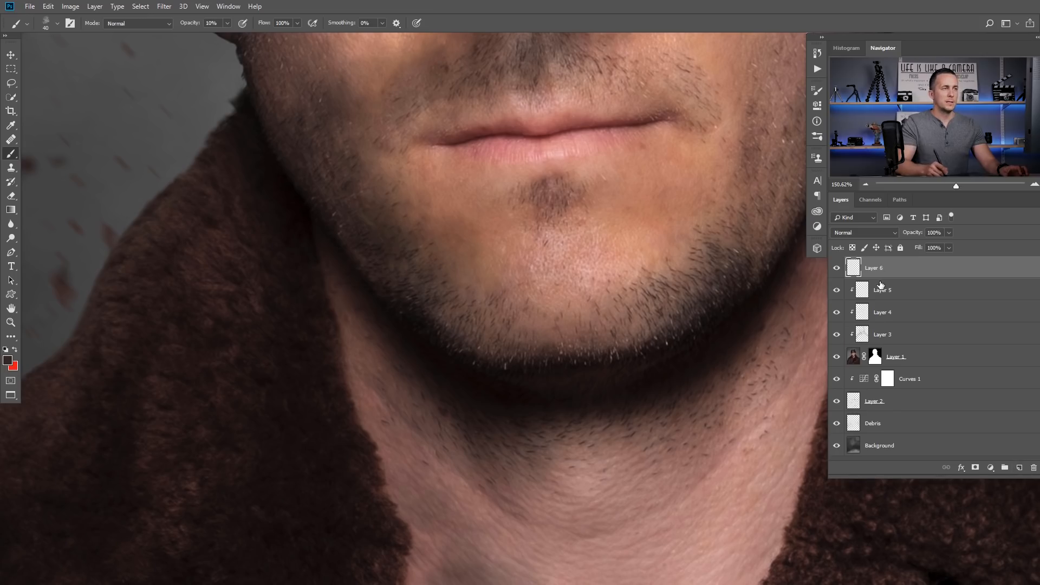
left_click(863, 232)
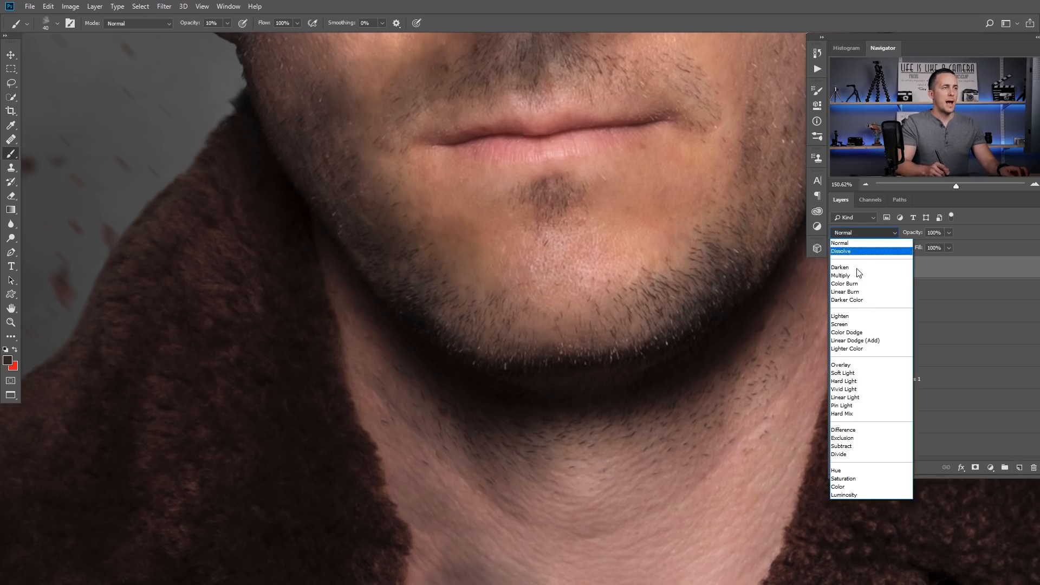
left_click(857, 277)
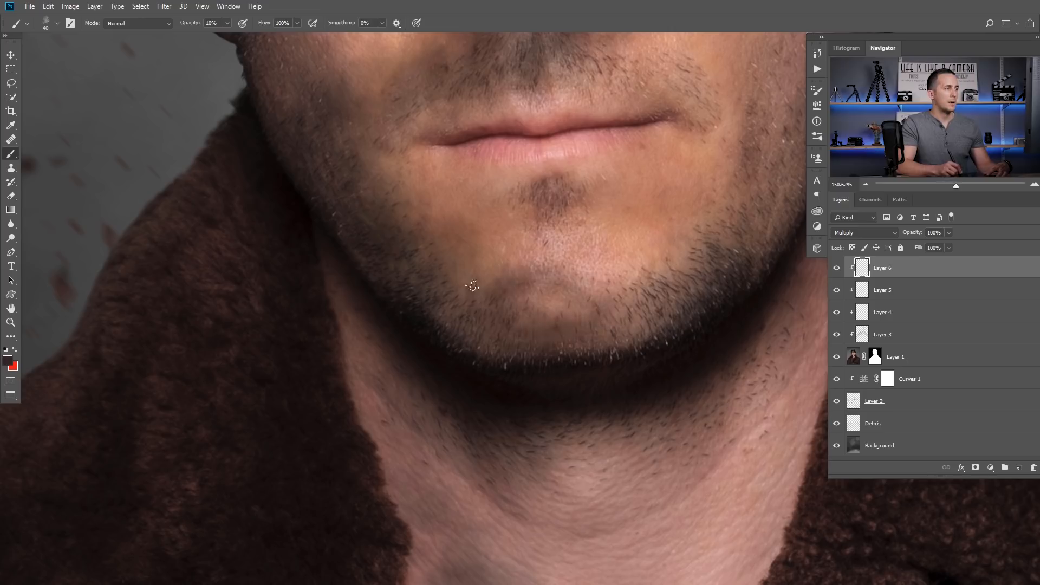
Shade the lower chin with dark brown and paint bright red texture into it with the 40 px Debris 01 brush at 100% opacity.
right_click(549, 287)
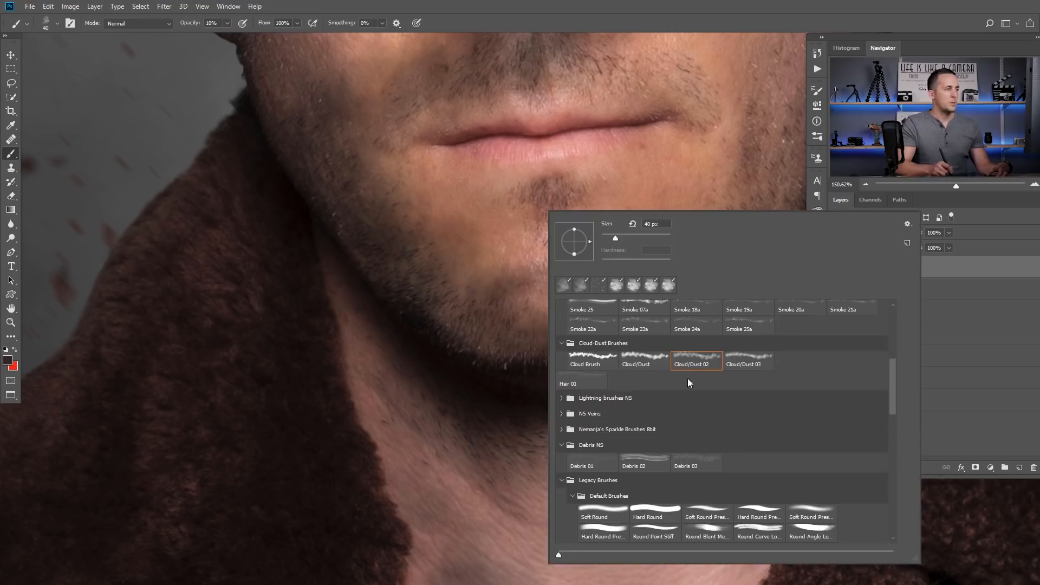
left_click(590, 464)
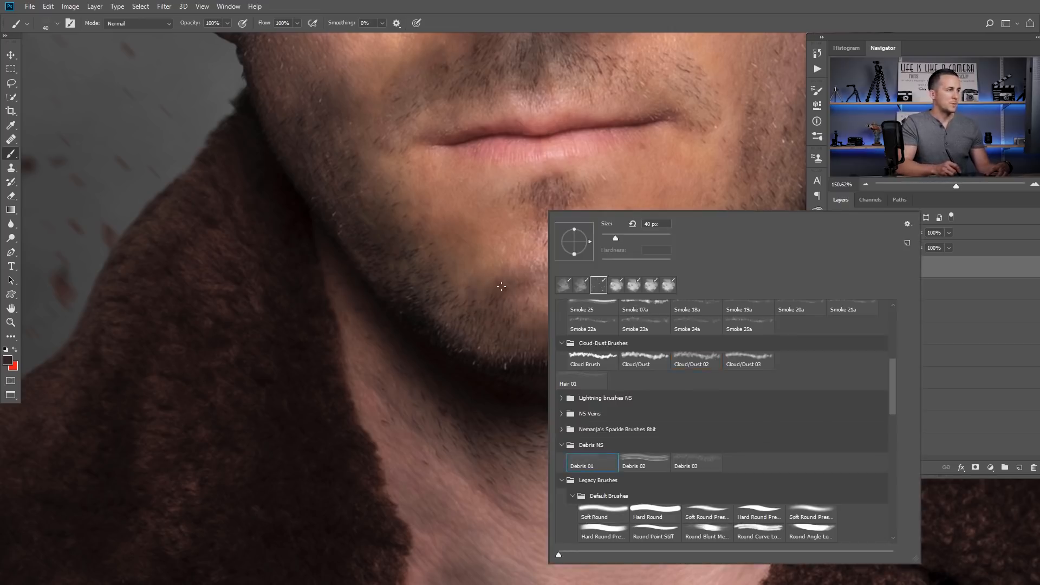
key("Return")
key("x")
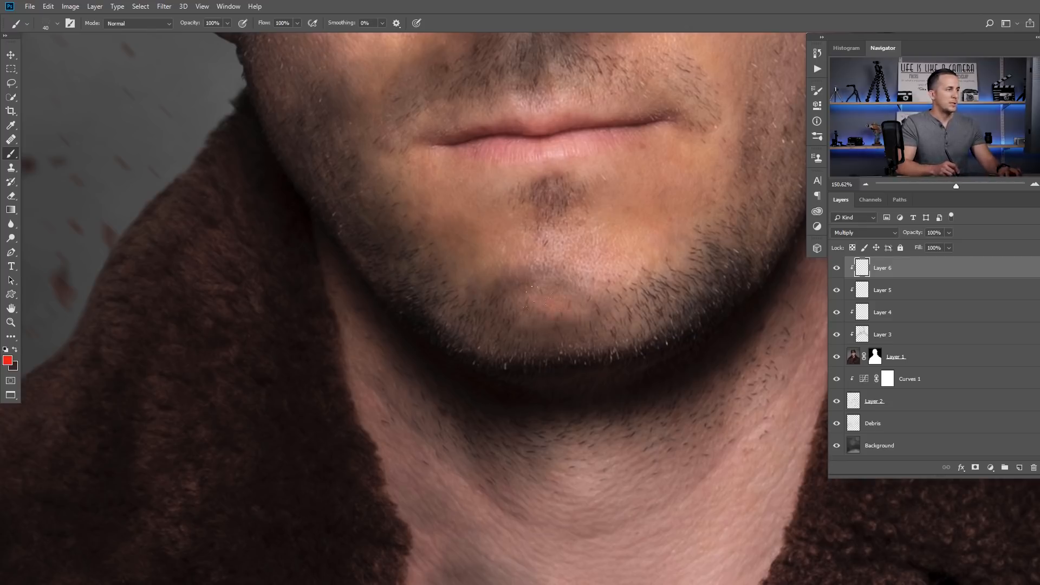
scroll(538, 297, "up", 3)
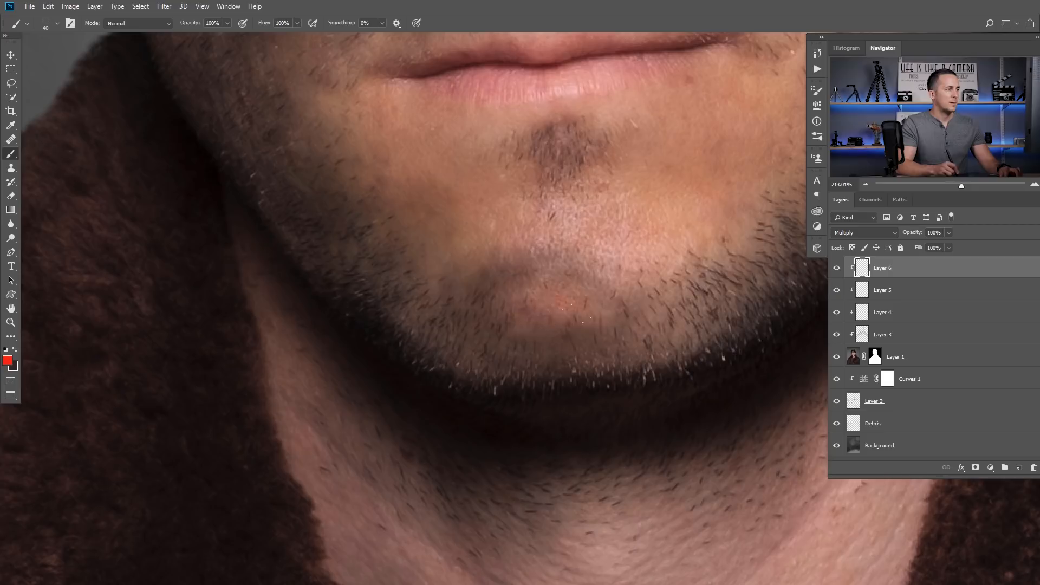
mouse_move(524, 318)
left_mouse_down()
mouse_move(567, 322)
mouse_move(539, 296)
left_mouse_up()
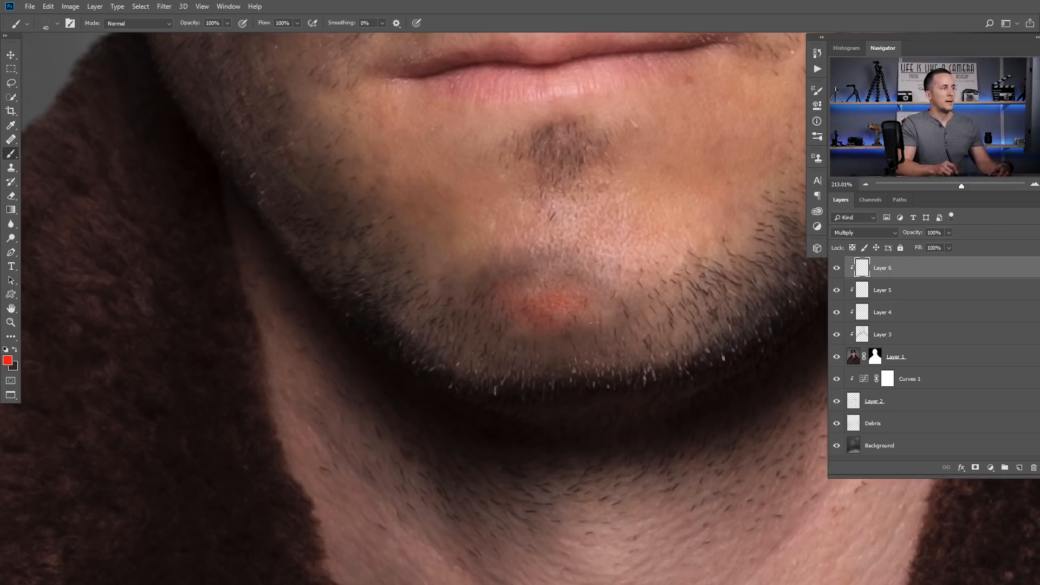
Blend the chin wound with dark brown strokes around it using the soft cloud brush at 50 px and 10% opacity.
key("x")
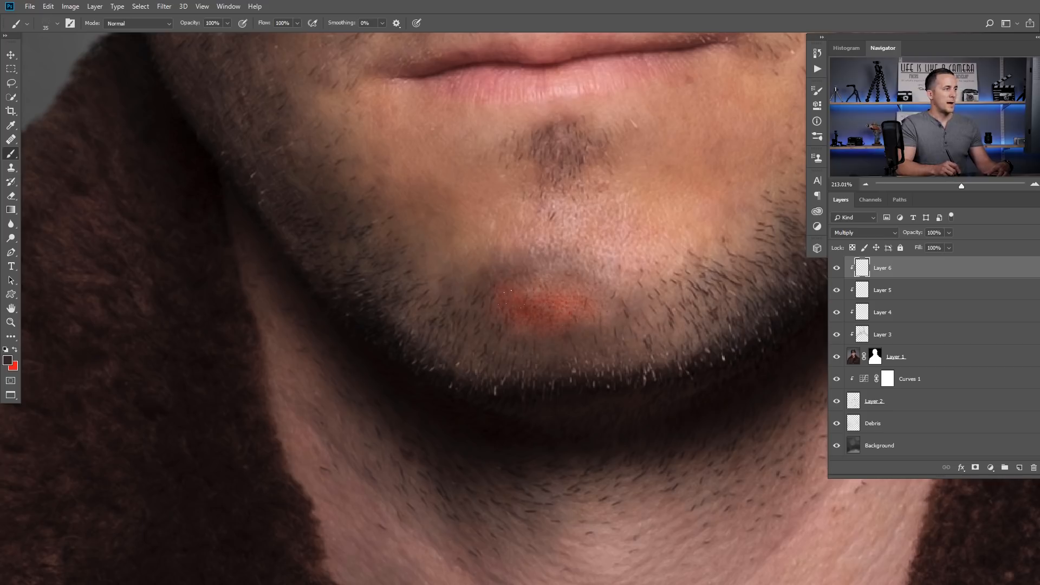
right_click(573, 304)
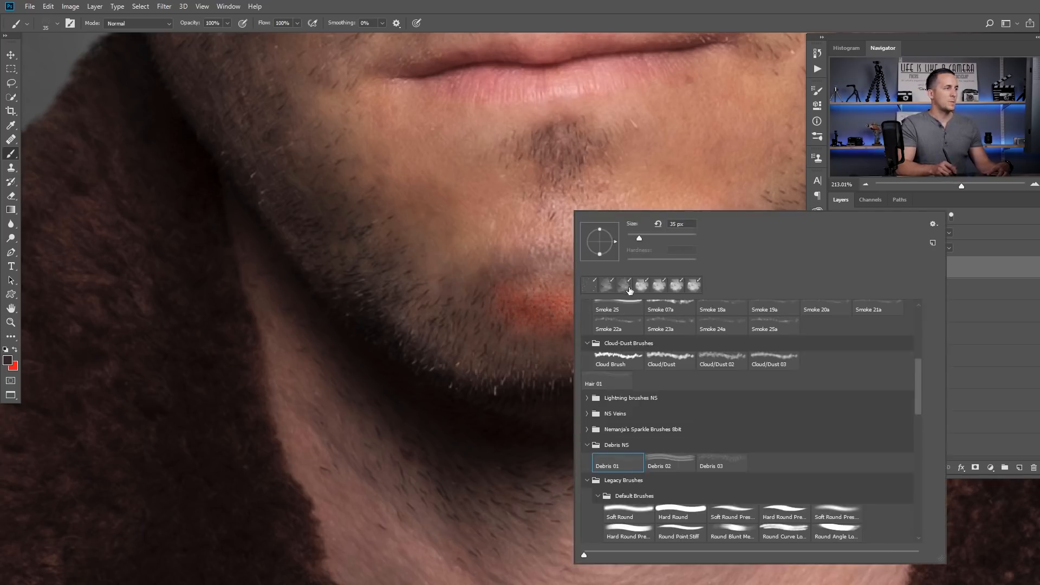
double_click(608, 286)
key("bracketright")
key("bracketright")
left_click_drag(588, 314, 486, 341)
mouse_move(550, 331)
left_mouse_down()
mouse_move(534, 349)
mouse_move(569, 284)
left_mouse_up()
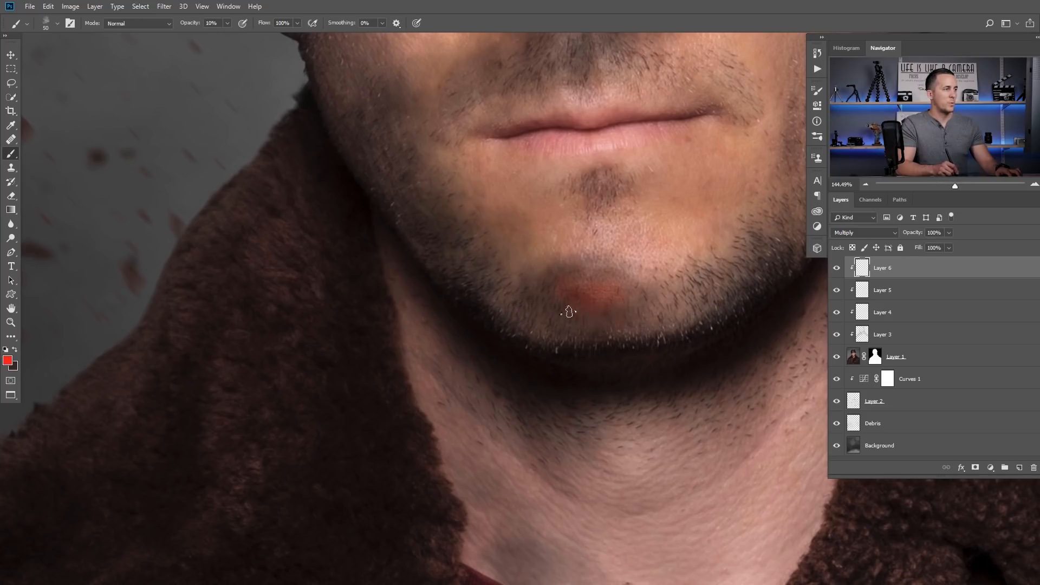
Return to the debris brush at 50 px and 100% opacity and add more texture to the lower edge of the chin wound.
key("0")
right_click(619, 314)
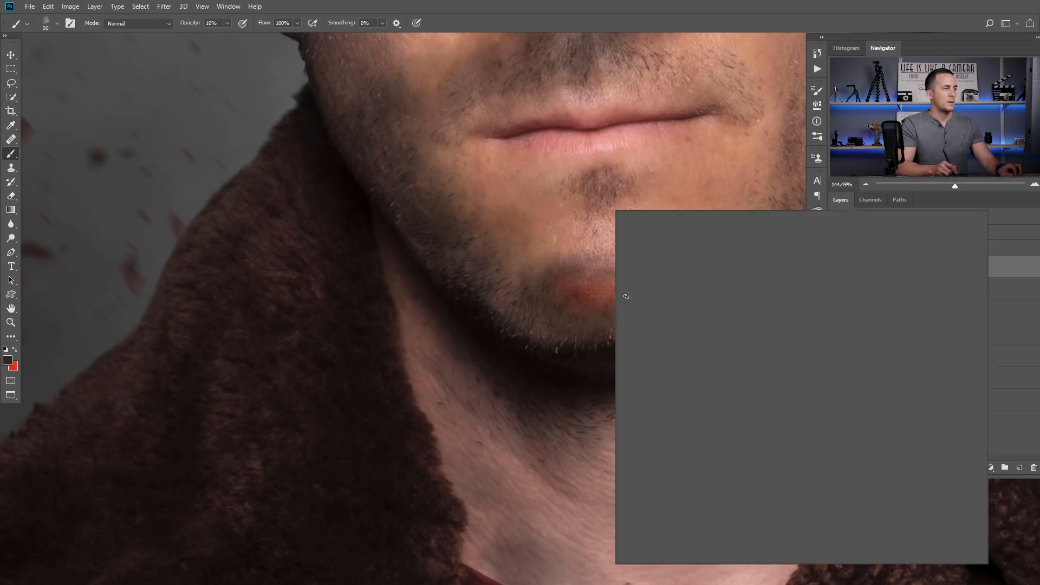
left_click(578, 315)
key("x")
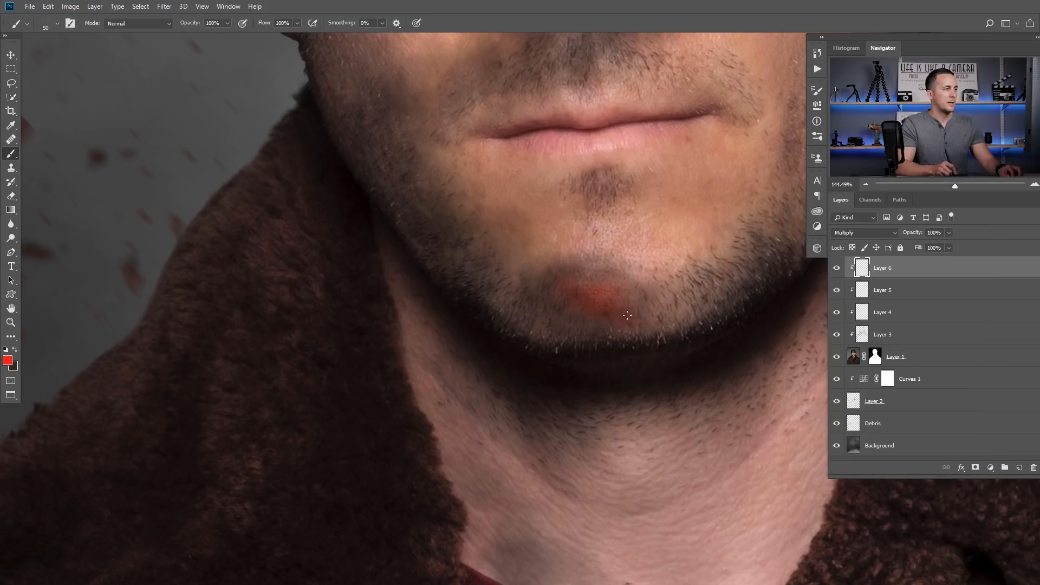
Darken the edges of the chin wound in dark brown with the cloud brush at 10% opacity, enlarging it to 80 px.
key("x")
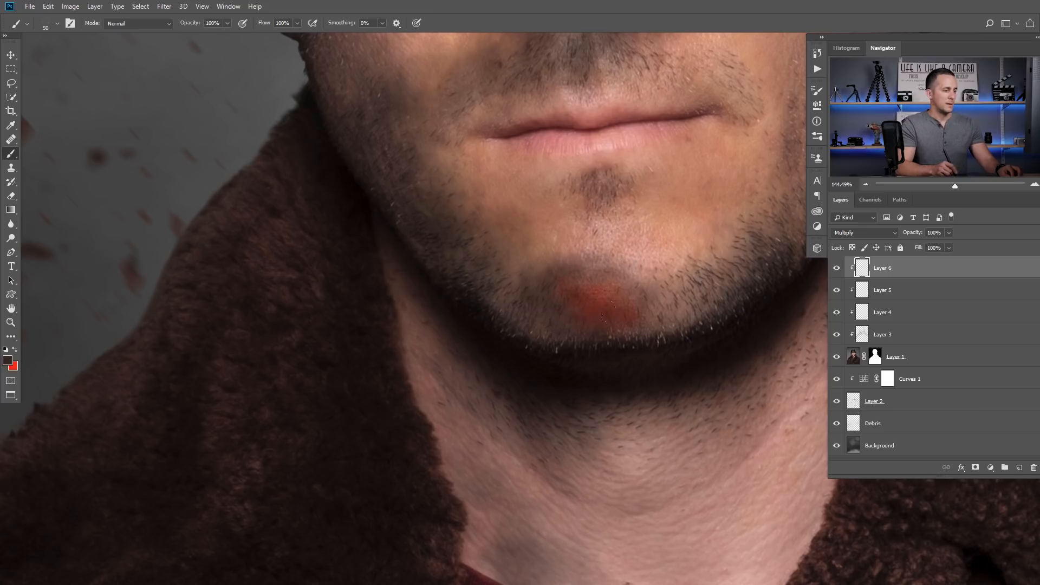
right_click(605, 305)
left_click(643, 287)
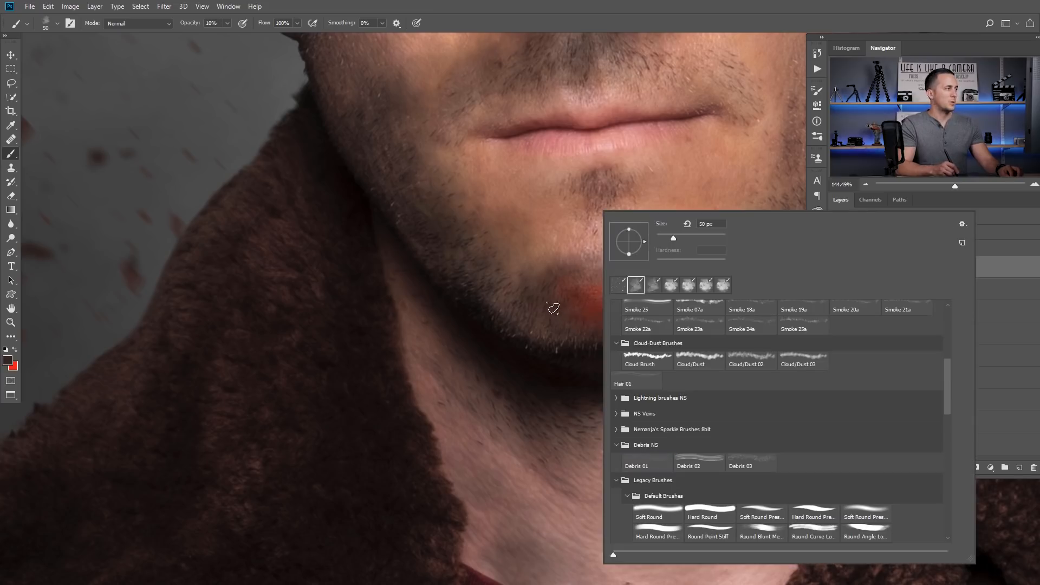
left_click(554, 309)
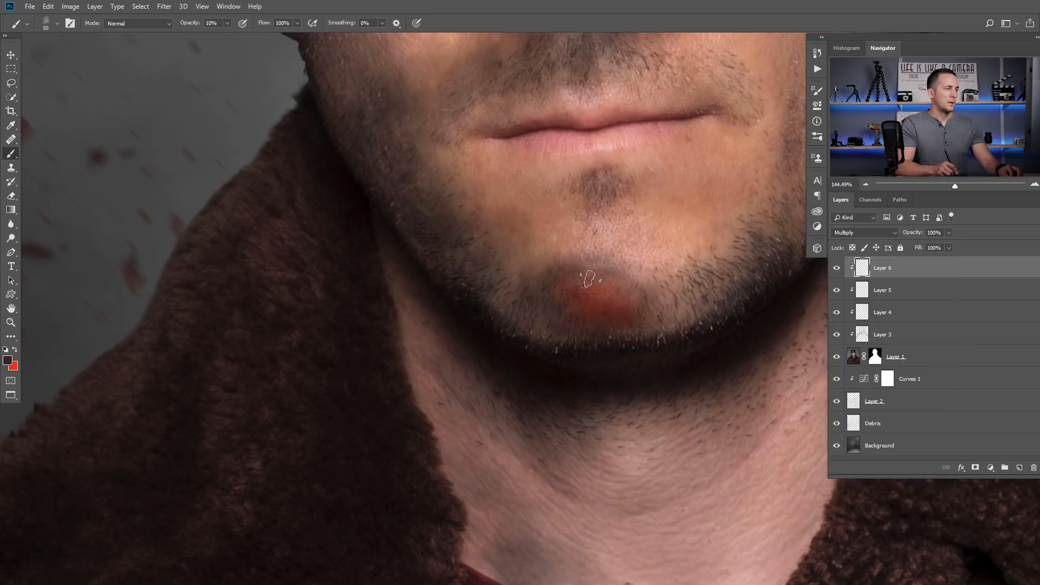
key("bracketright")
key("bracketright")
key("bracketright")
key("ctrl+0")
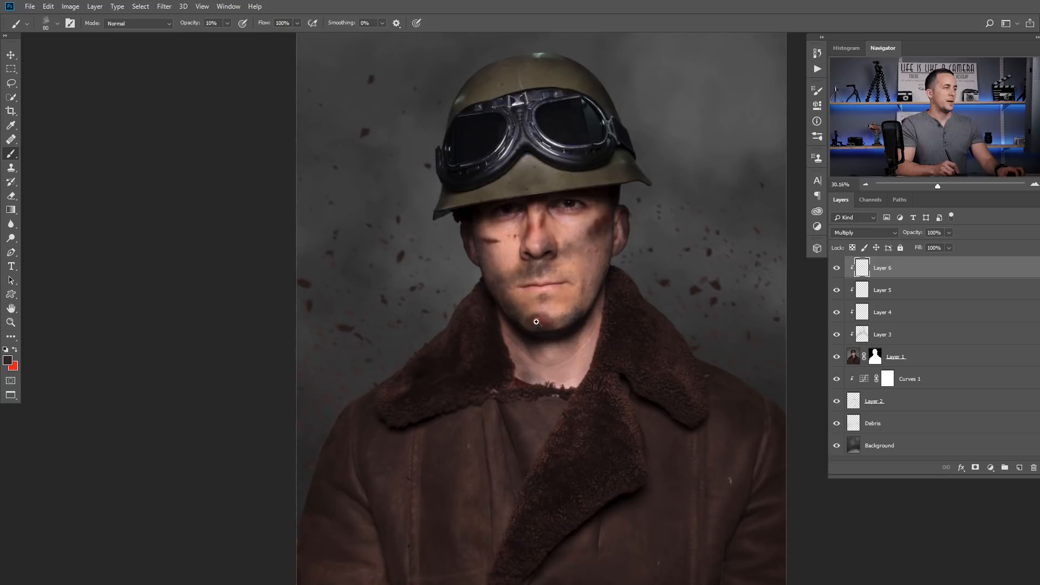
Paint faint dark brown dirt around the mouth and lower cheeks with the cloud brush at 60 px and 10% opacity.
left_click_drag(537, 322, 573, 328)
left_click_drag(518, 275, 542, 264)
mouse_move(500, 233)
left_mouse_down()
mouse_move(541, 226)
mouse_move(514, 238)
left_mouse_up()
key("bracketleft")
key("bracketleft")
left_click_drag(450, 210, 477, 227)
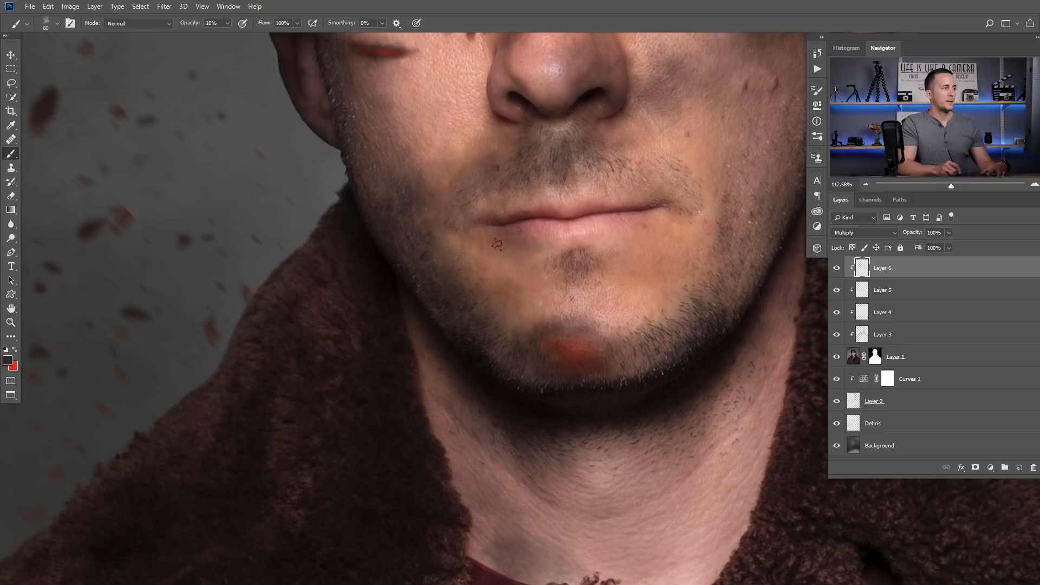
left_click_drag(721, 221, 623, 286)
key("bracketright")
key("bracketleft")
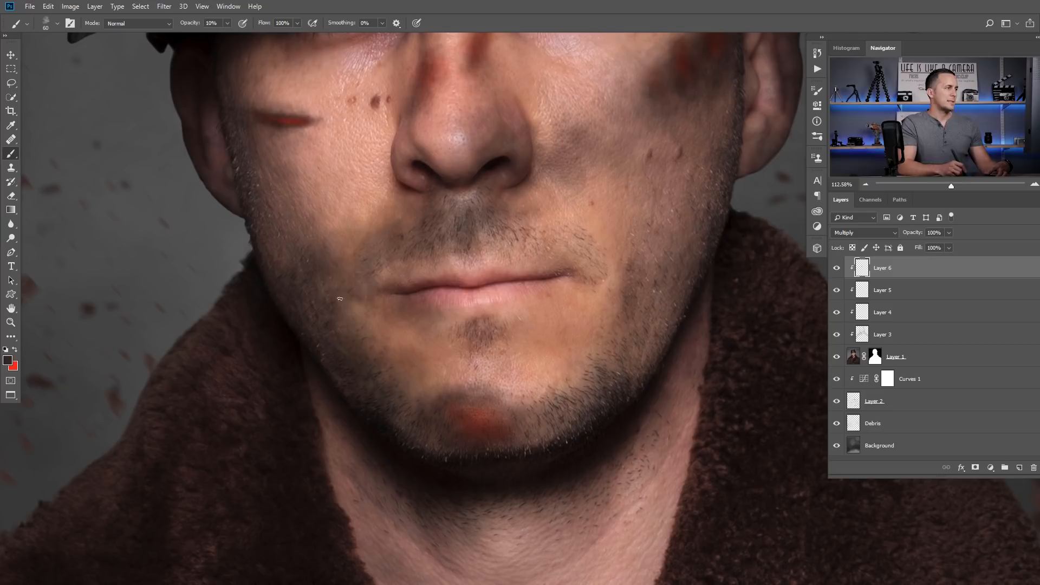
key("ctrl+0")
left_click_drag(589, 290, 578, 314)
left_click_drag(564, 272, 590, 272)
Soften the chin wound with the 60 px Blur tool at 100% strength, and compare the result with the wound layer hidden and shown.
scroll(590, 272, "up", 5)
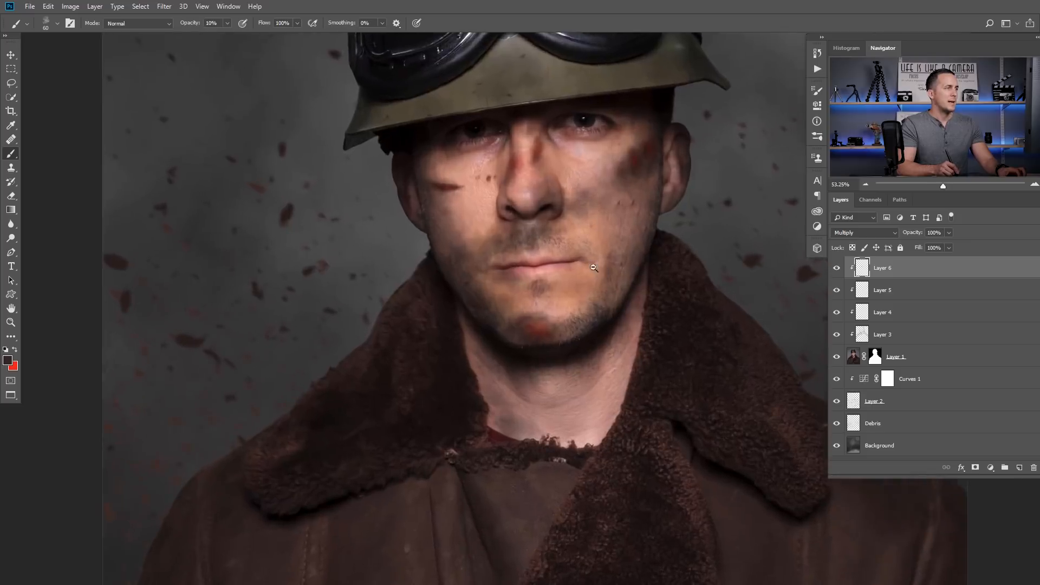
scroll(517, 339, "up", 5)
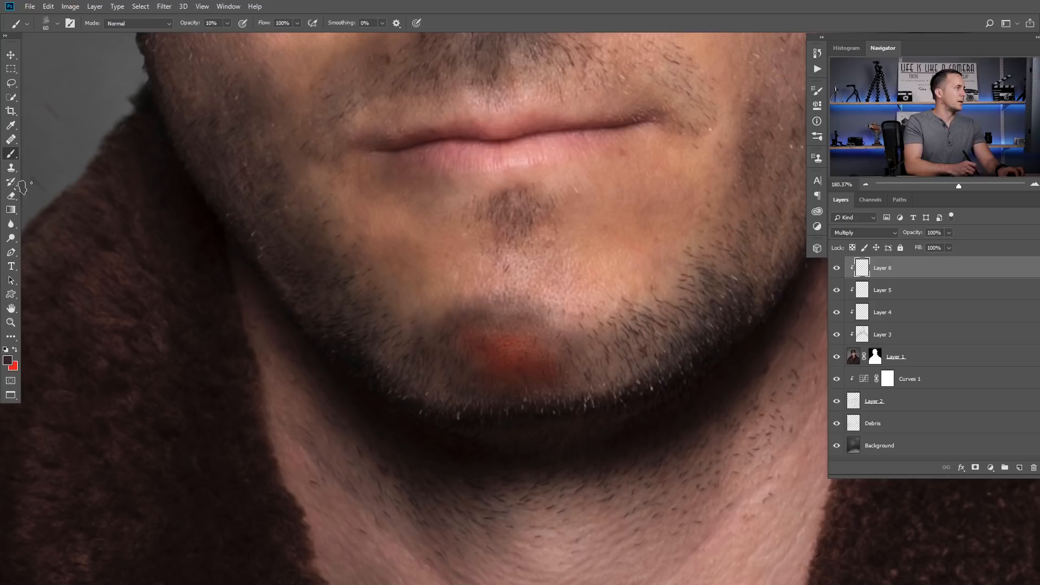
left_click(11, 224)
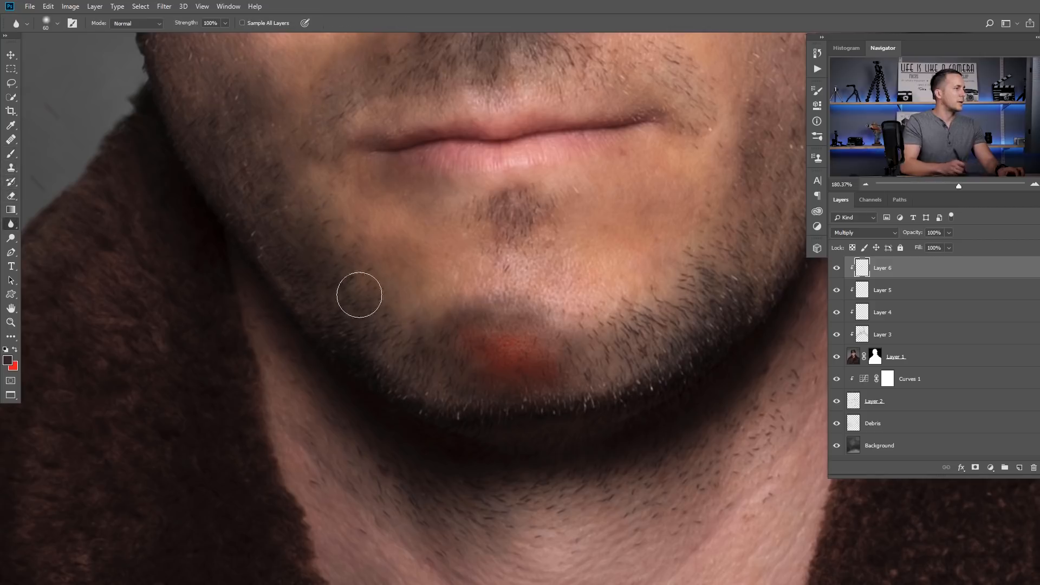
mouse_move(504, 349)
left_mouse_down()
mouse_move(474, 347)
mouse_move(543, 361)
mouse_move(474, 377)
mouse_move(496, 392)
mouse_move(545, 387)
mouse_move(475, 376)
mouse_move(475, 331)
left_mouse_up()
left_click(837, 268)
left_click(837, 268)
mouse_move(618, 286)
left_mouse_down()
mouse_move(560, 313)
mouse_move(520, 315)
left_mouse_up()
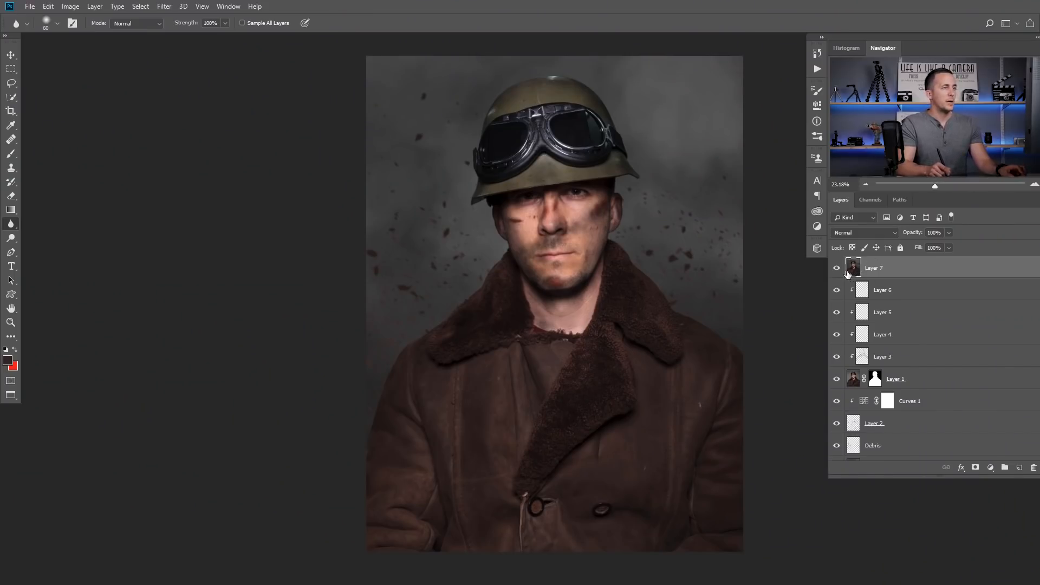
Open the merged top layer in Camera Raw and set contrast +16, shadows +13, clarity +35, vibrance +16 and saturation -21.
left_click(170, 11)
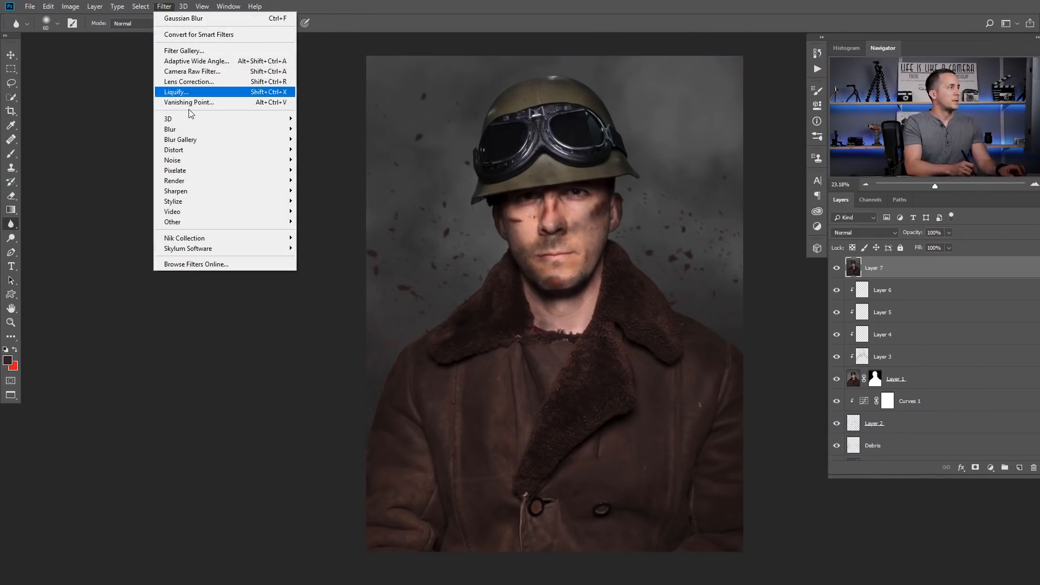
left_click(202, 71)
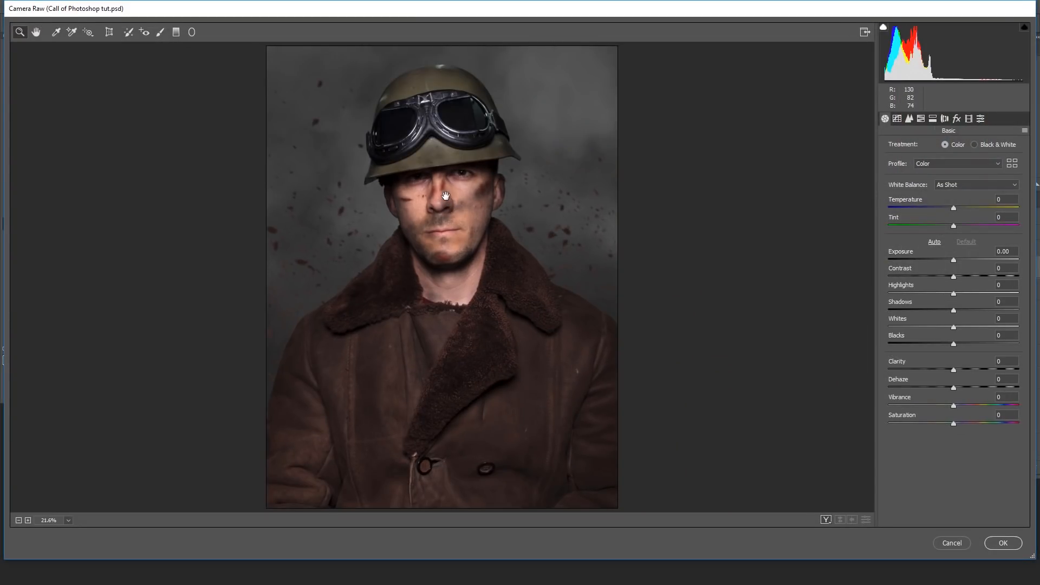
left_click_drag(953, 277, 965, 278)
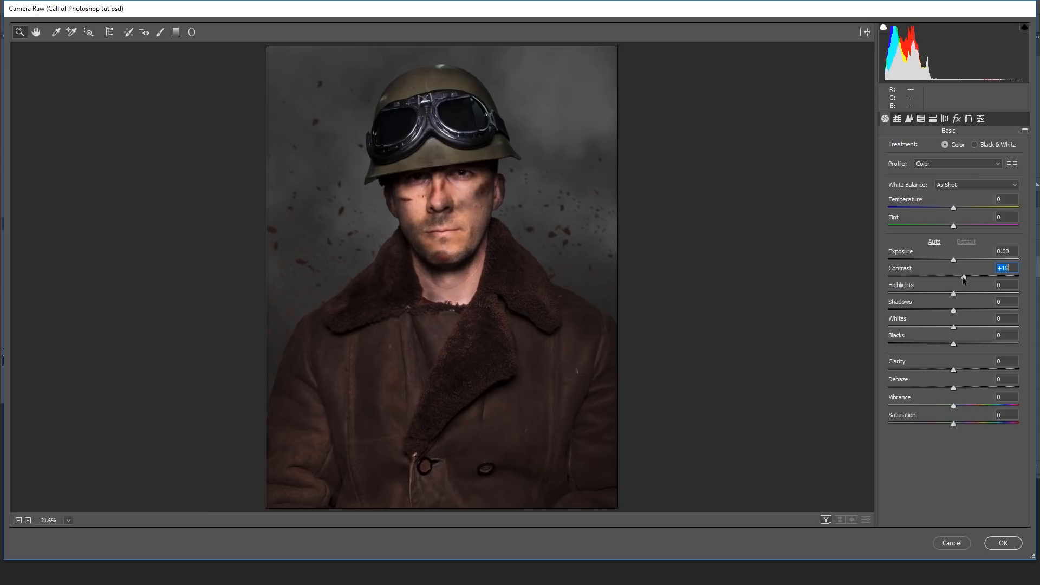
left_click_drag(953, 311, 963, 310)
left_click_drag(954, 370, 976, 367)
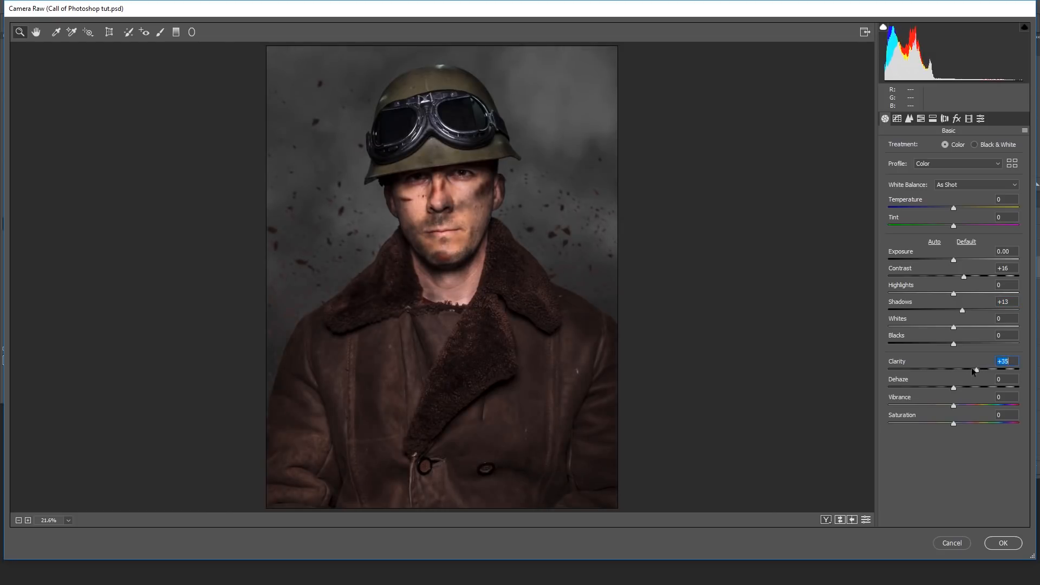
mouse_move(953, 424)
left_mouse_down()
mouse_move(935, 424)
mouse_move(962, 405)
mouse_move(943, 425)
left_mouse_up()
Try out Dehaze amounts around +9 and reset Dehaze to 0.
mouse_move(940, 390)
left_mouse_down()
mouse_move(928, 386)
mouse_move(969, 387)
mouse_move(959, 388)
left_mouse_up()
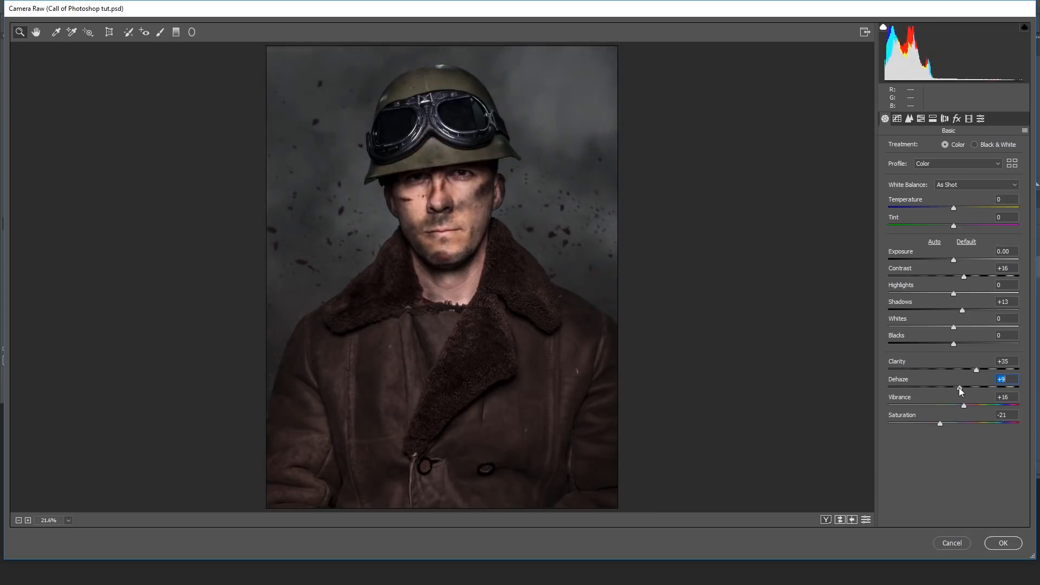
key("Down")
key("Down")
key("Down")
key("Down")
key("Down")
key("Down")
key("Up")
key("Up")
key("Up")
key("Up")
left_click(954, 388)
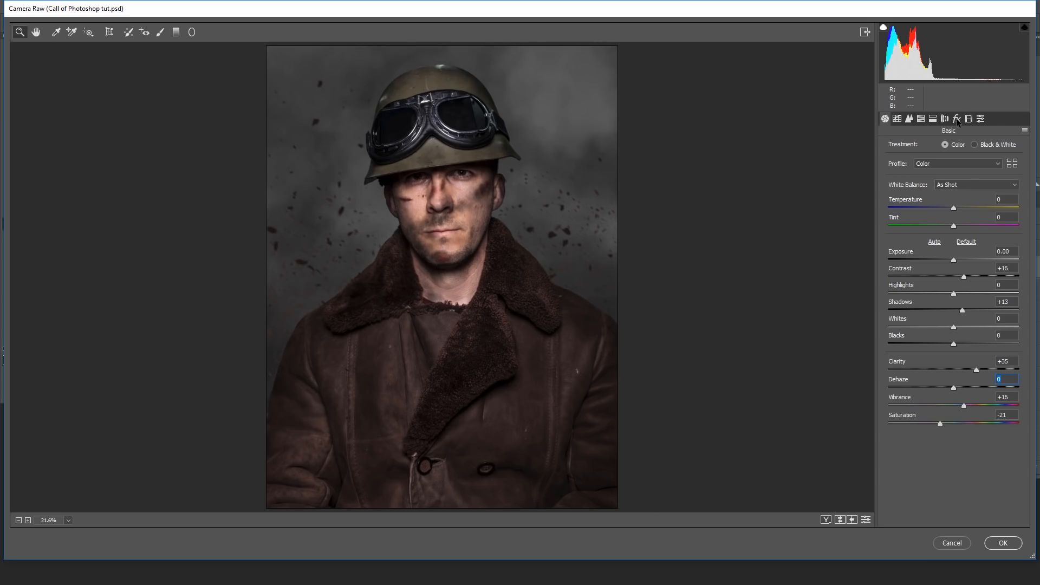
Add a vignette with amount -17 and feather 62, and sharpen the image with amount 44 and radius 0.7.
left_click(958, 121)
left_click_drag(954, 259, 945, 261)
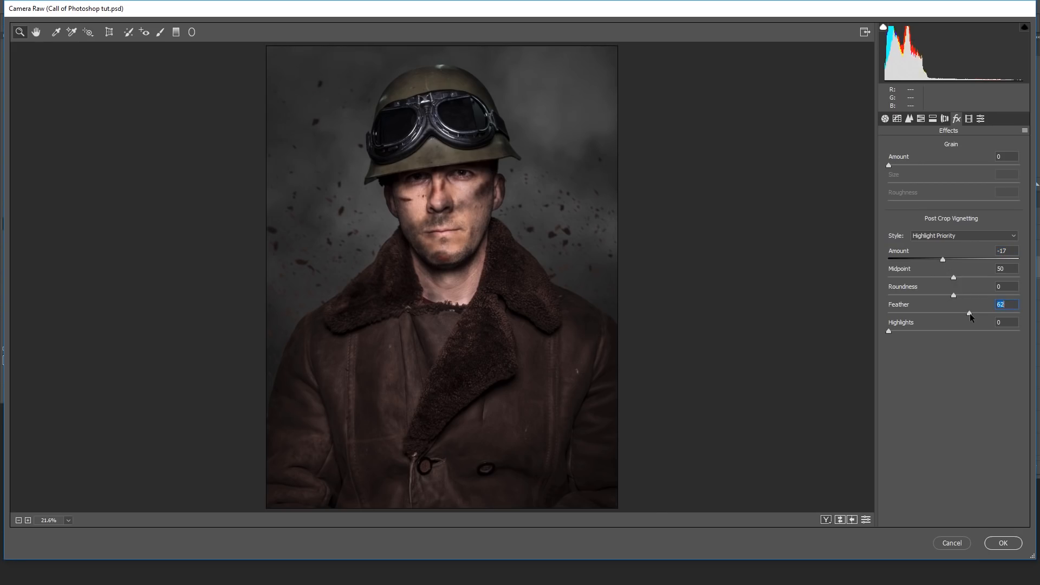
left_click(910, 121)
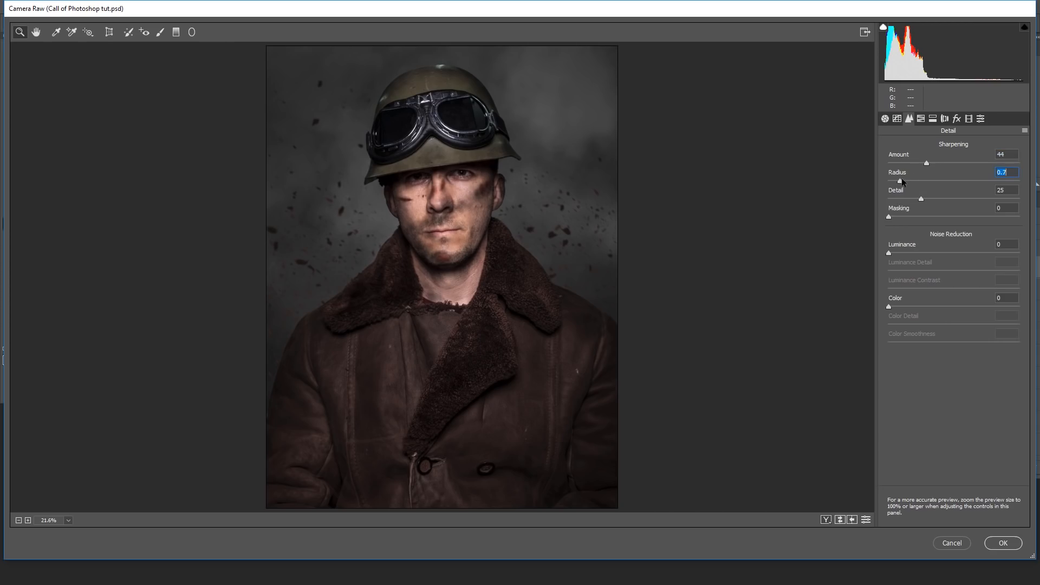
Try raising the saturation of the reds to +47 and reset it to 0.
left_click(885, 119)
left_click(927, 121)
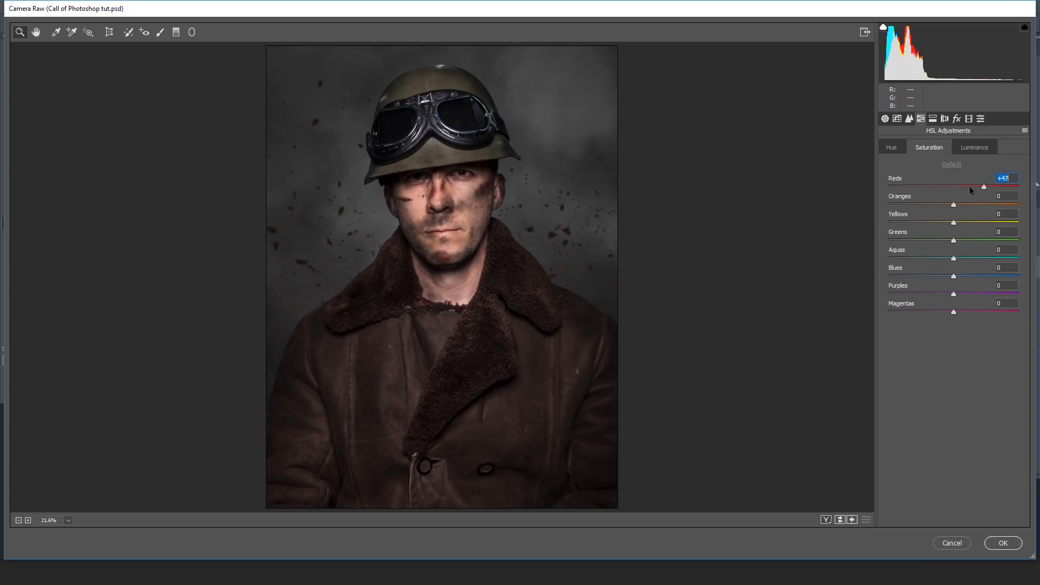
left_click_drag(978, 188, 953, 181)
Tint the shadows with split toning at hue 21 and saturation 4, and apply the Camera Raw adjustments.
left_click(934, 120)
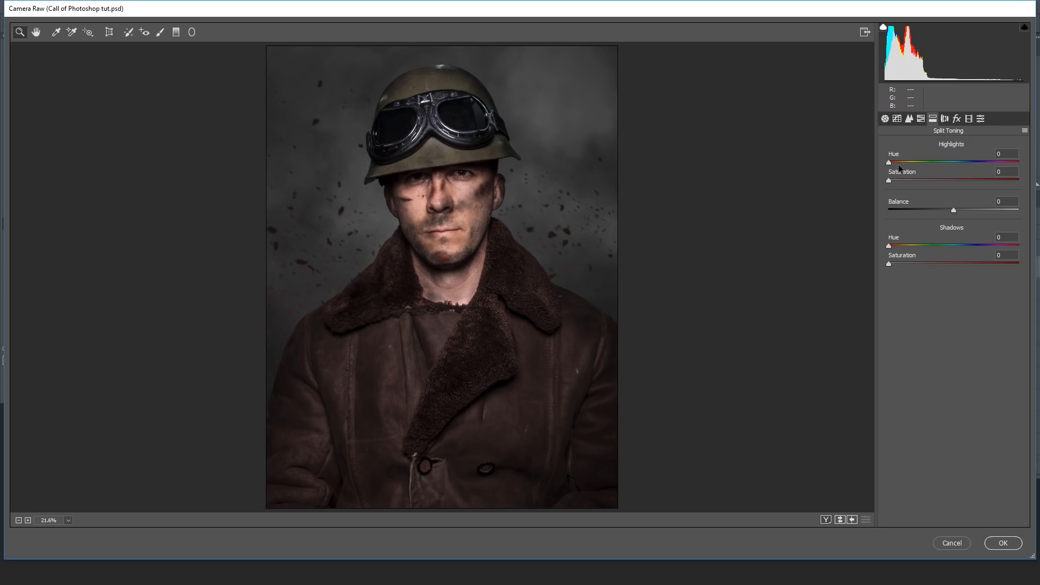
left_click_drag(889, 246, 896, 264)
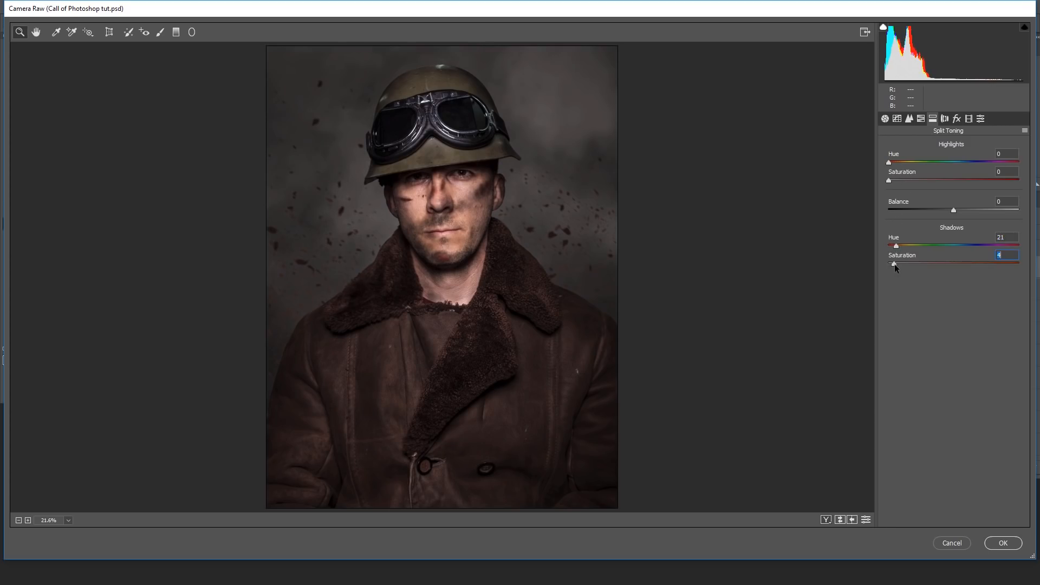
left_click(885, 119)
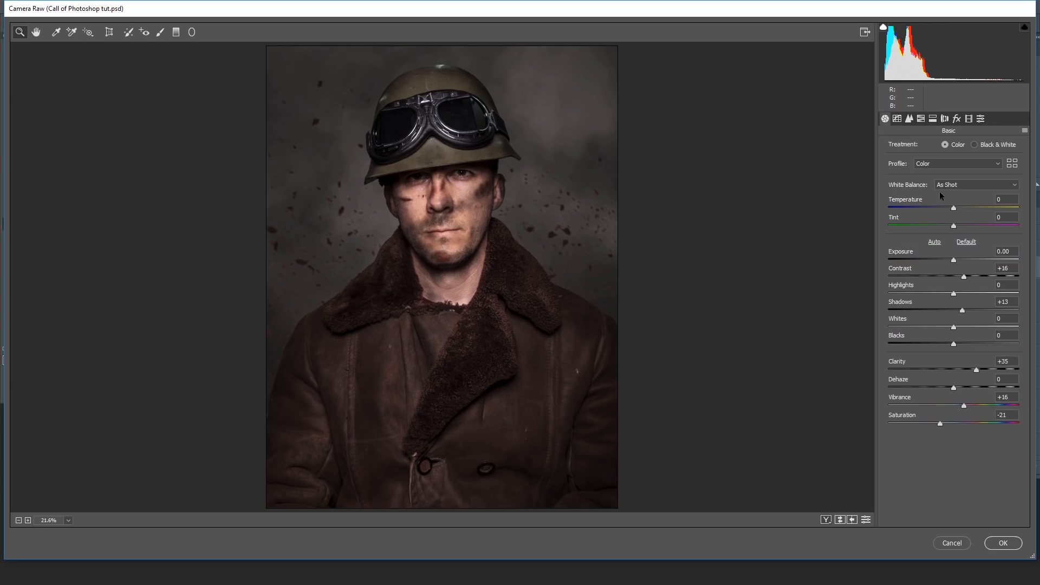
left_click(954, 259)
left_click_drag(963, 276, 964, 277)
left_click(1003, 543)
Open the layer in Color Efex Pro 4, set Detail Extractor to 19% with contrast 12% and saturation 6%, and compare with the original.
left_click_drag(606, 264, 536, 256)
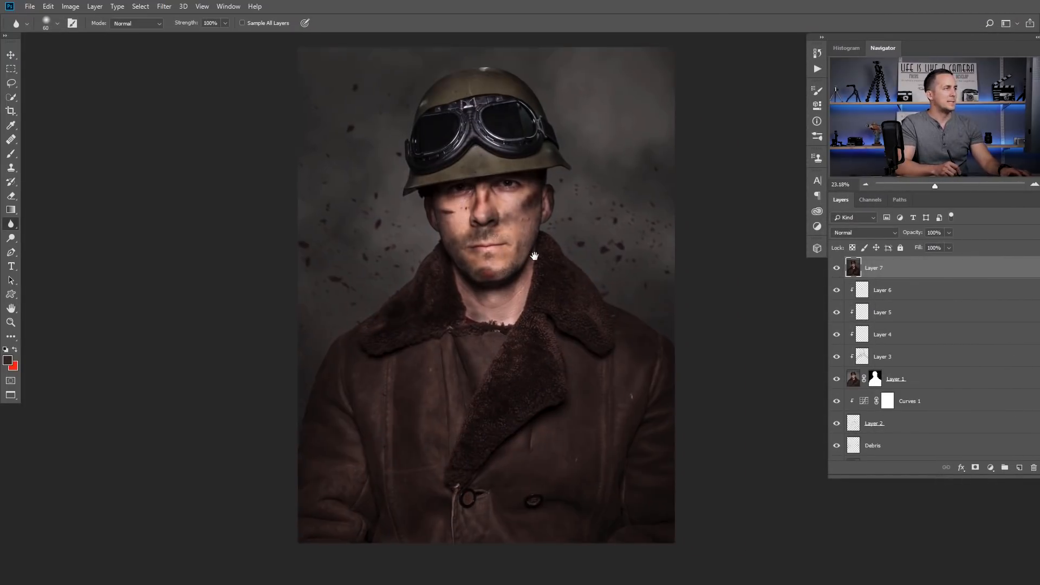
left_click(164, 7)
mouse_move(202, 238)
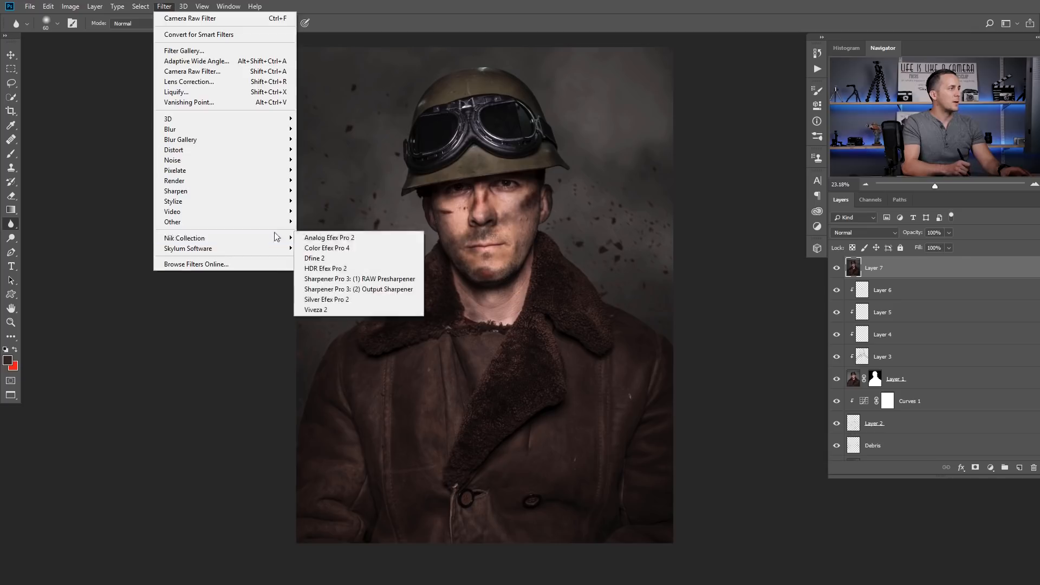
left_click(362, 238)
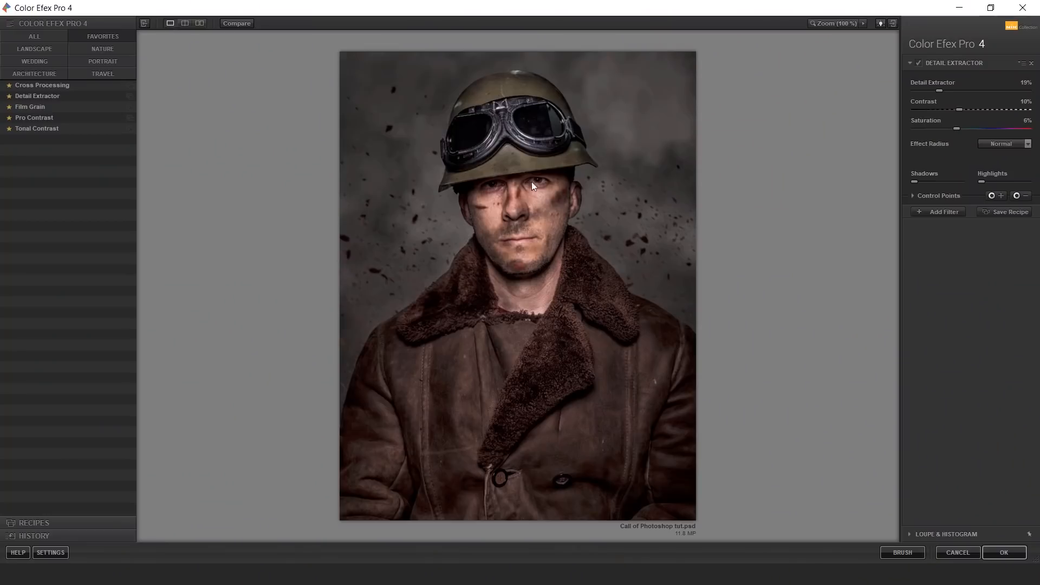
left_click(49, 96)
left_click(234, 23)
left_click(245, 23)
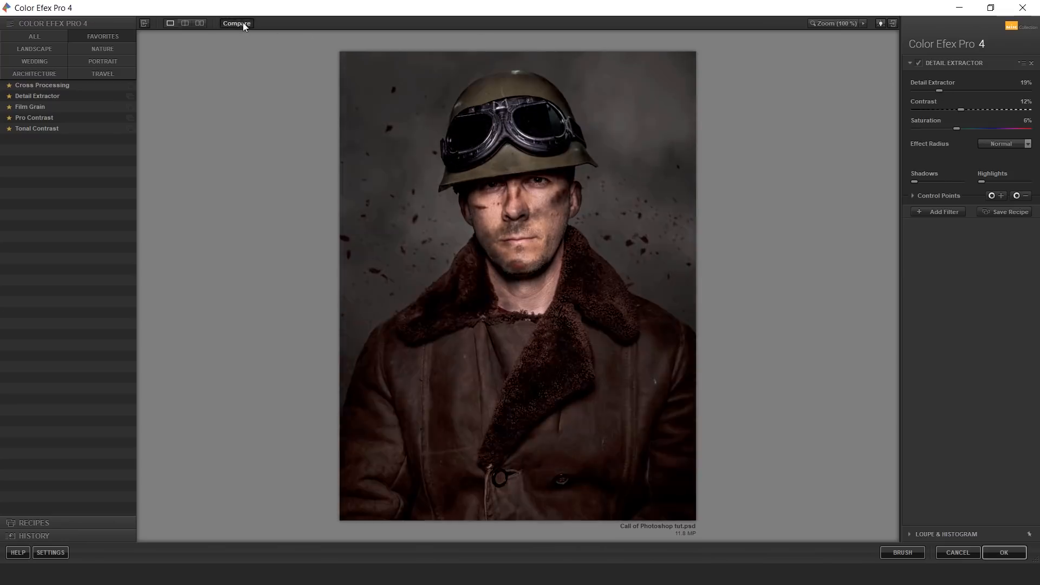
Add a Pro Contrast filter with dynamic contrast at 19% and apply the Color Efex Pro 4 effects.
left_click(944, 214)
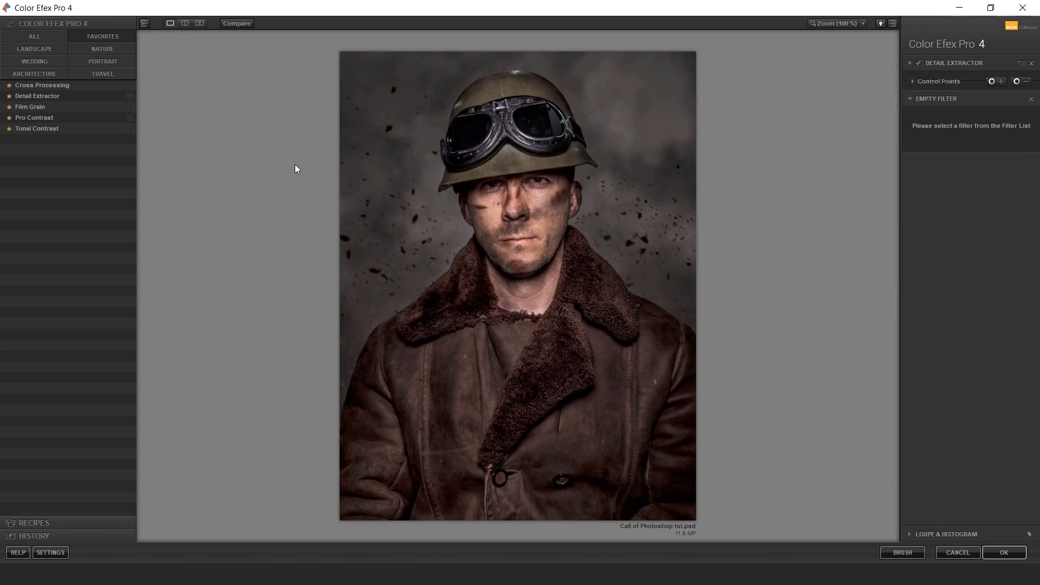
left_click(34, 118)
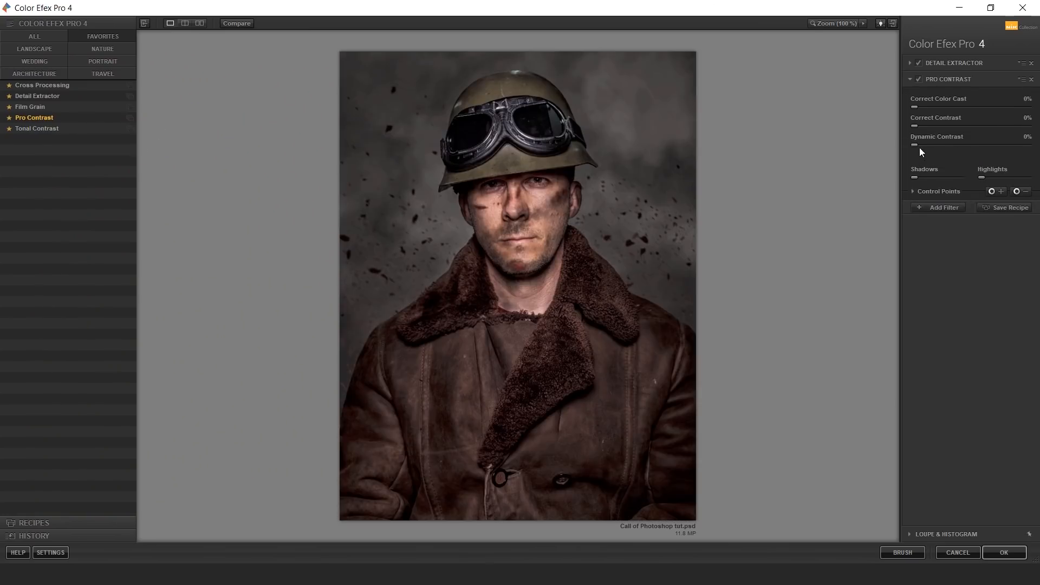
left_click_drag(920, 142, 938, 144)
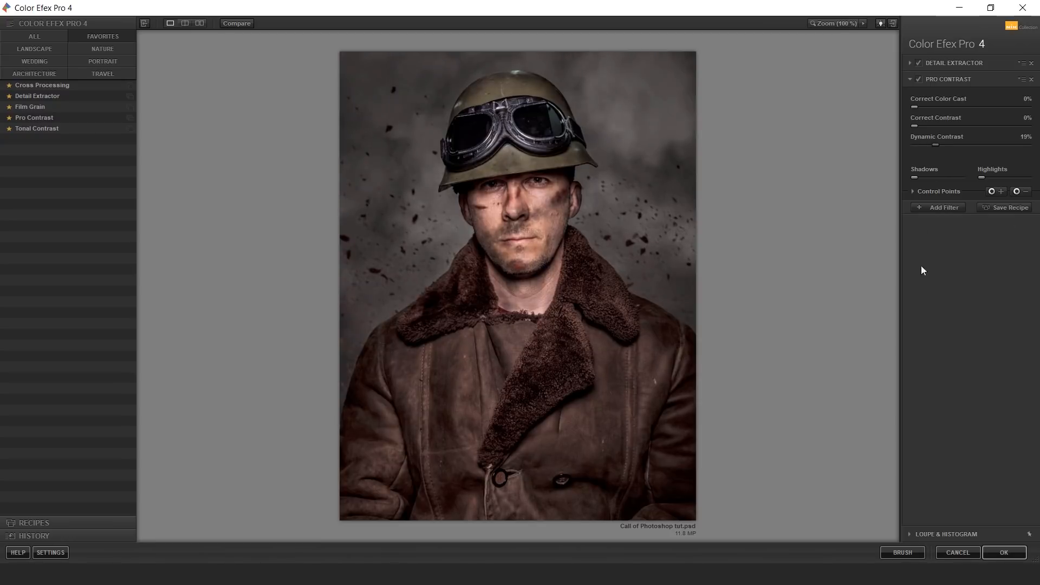
left_click(1001, 547)
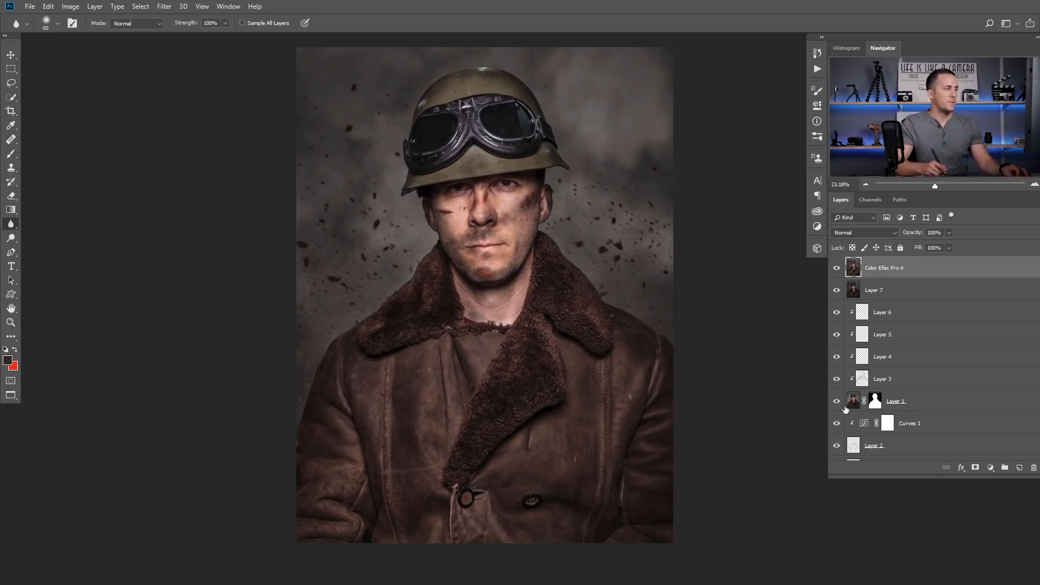
Hide the Color Efex Pro 4 layer behind a black mask and choose a soft cloud brush with white at 20% opacity.
left_click(975, 469, "alt")
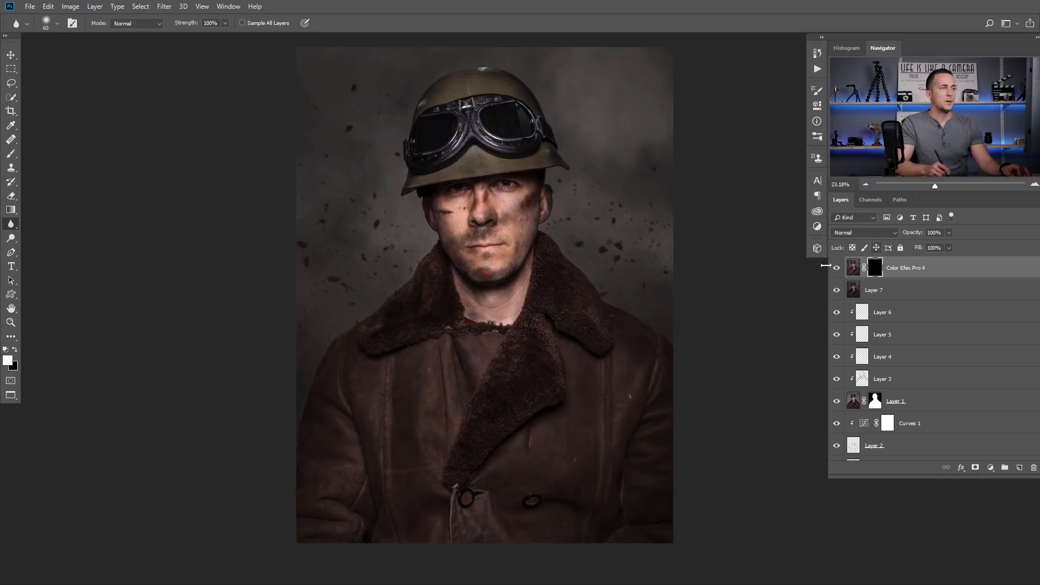
right_click(475, 222)
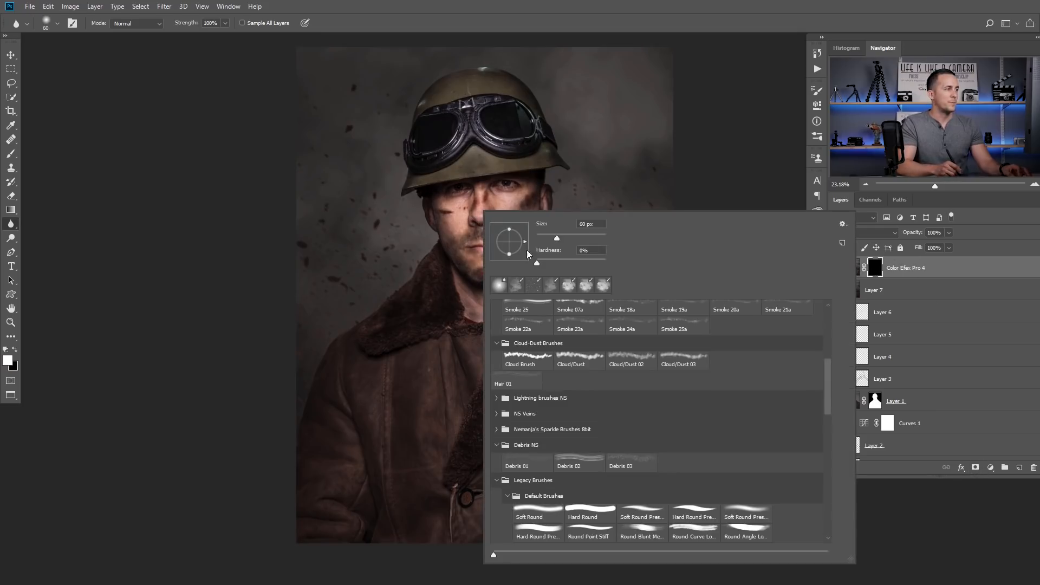
key("b")
left_click(624, 361)
left_click(466, 264)
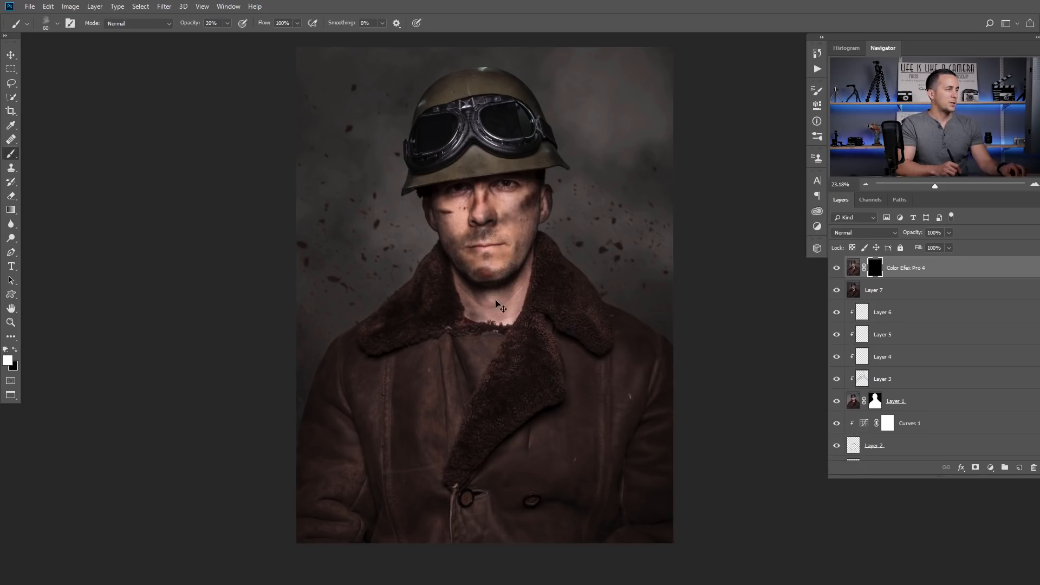
Paint white on the mask over the man's face with the brush at 1100 px, and adjust the brush to 900 px and 40% opacity.
key("bracketright")
key("bracketright")
key("bracketright")
key("bracketright")
key("bracketright")
key("bracketright")
key("bracketright")
key("bracketright")
key("bracketright")
key("bracketright")
key("bracketright")
key("bracketright")
key("bracketright")
key("bracketright")
key("bracketright")
key("bracketright")
key("bracketright")
key("bracketright")
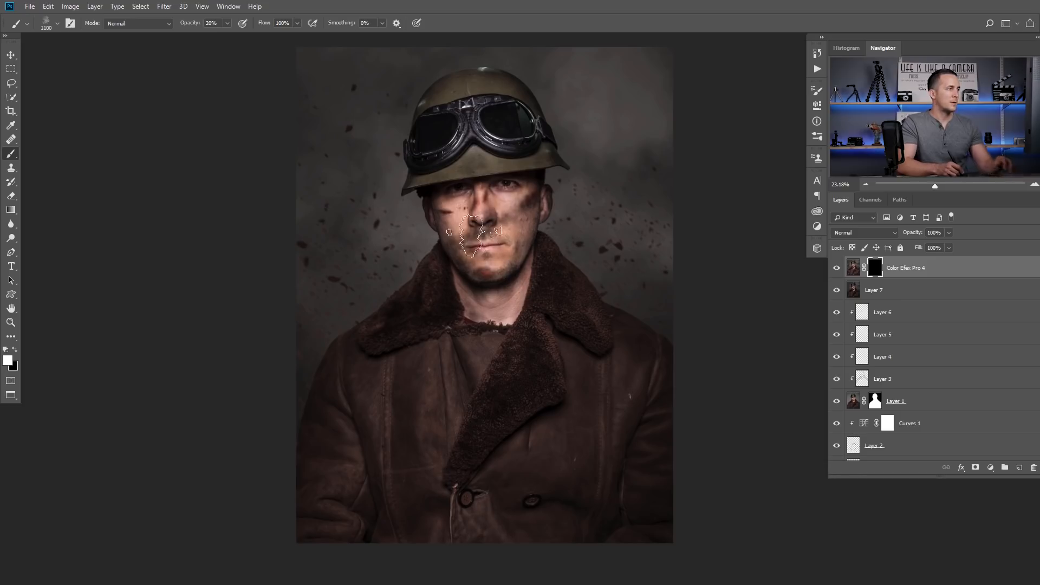
mouse_move(501, 225)
left_mouse_down()
mouse_move(522, 225)
mouse_move(463, 247)
mouse_move(489, 274)
mouse_move(495, 188)
left_mouse_up()
key("4")
key("bracketleft")
key("bracketleft")
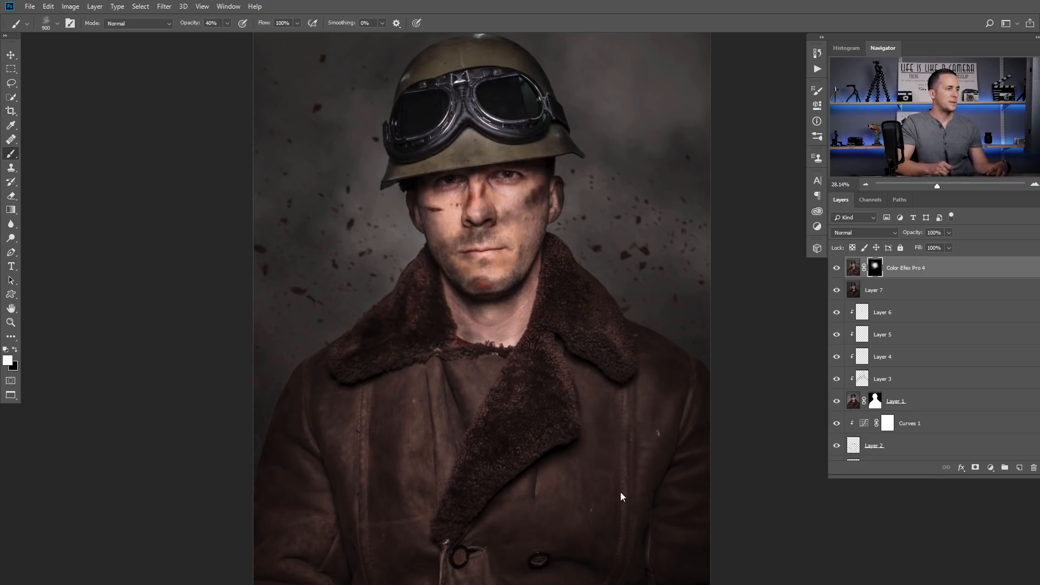
Paint white on the Color Efex Pro 4 mask at 40% opacity to extend the effect over the coat and face.
key("bracketleft")
mouse_move(334, 486)
left_mouse_down()
mouse_move(343, 557)
mouse_move(477, 345)
mouse_move(477, 215)
left_mouse_up()
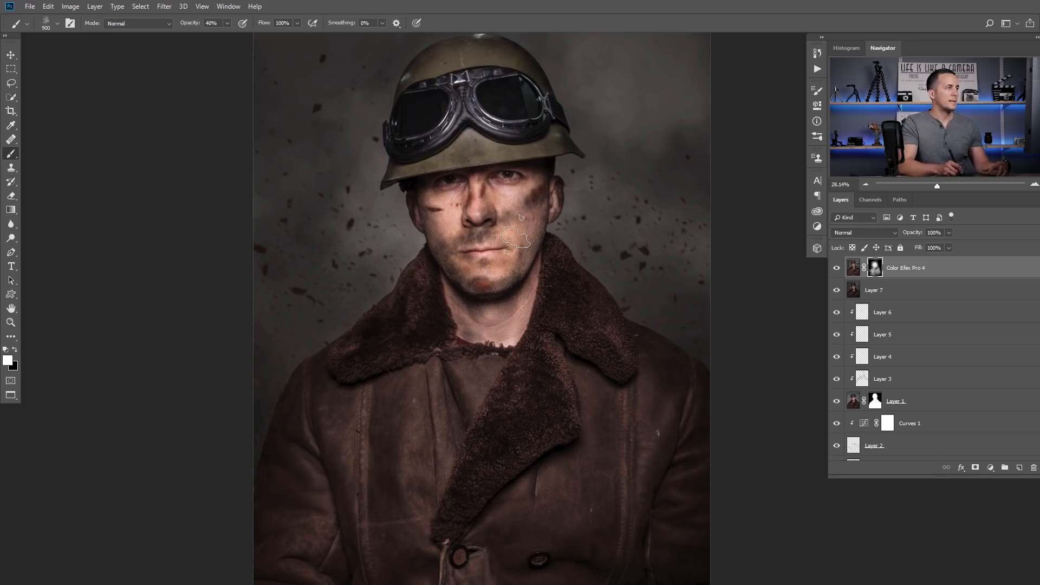
key("x")
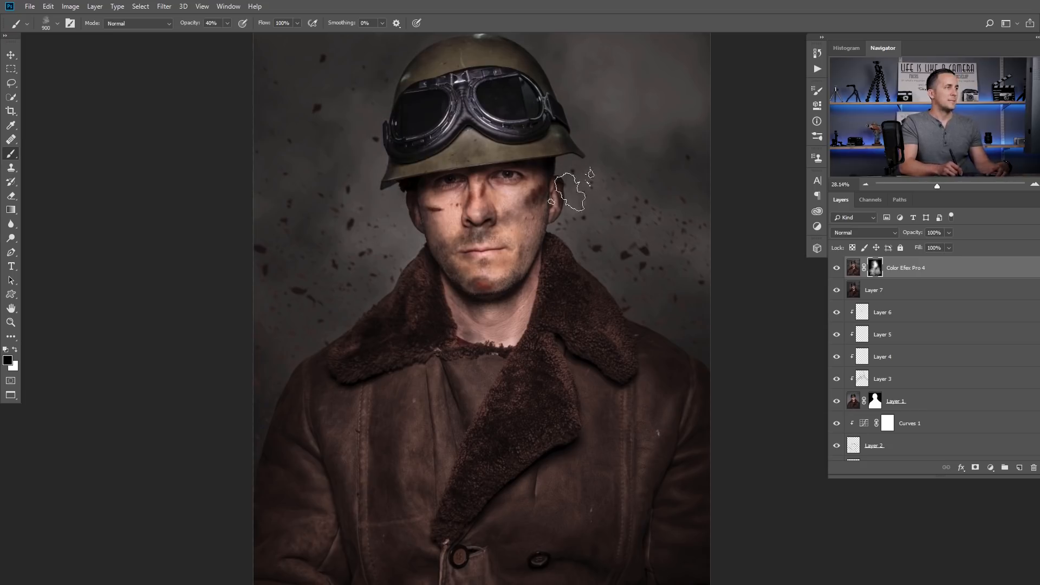
scroll(654, 324, "down", 3)
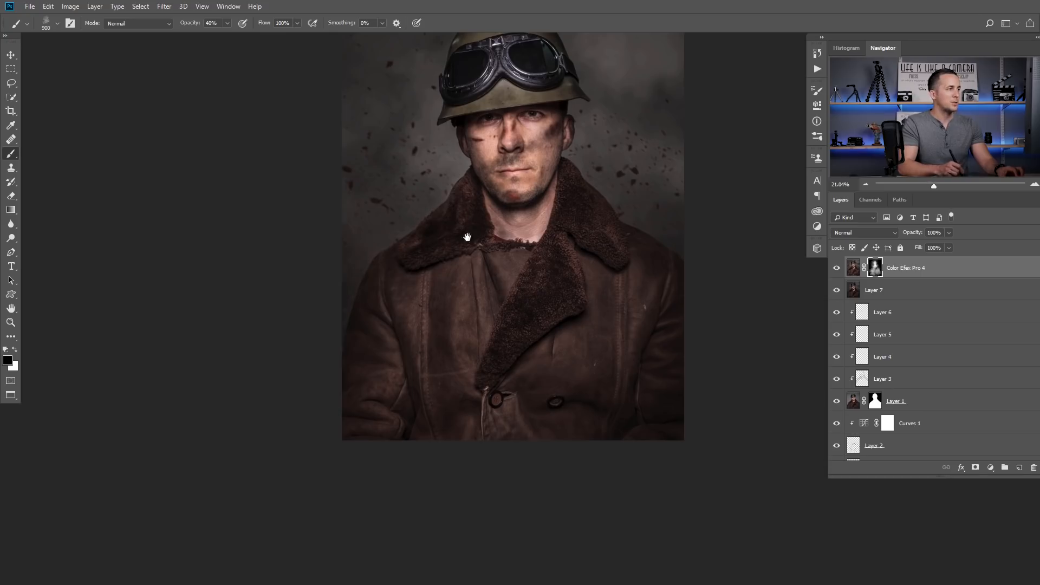
left_click_drag(467, 236, 453, 306)
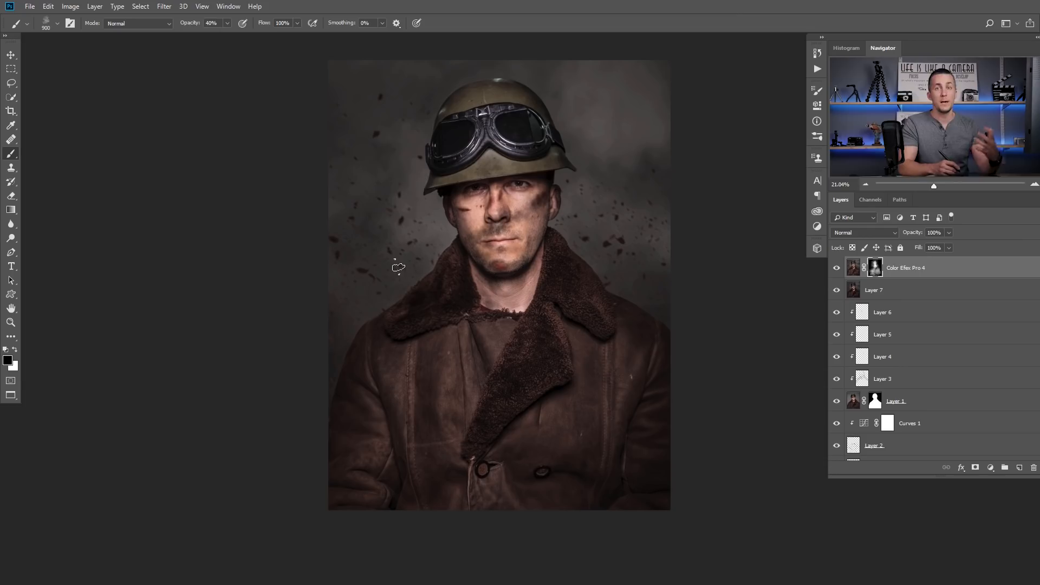
Add a new empty layer above the Color Efex Pro 4 layer and set its blend mode to Multiply.
left_click(1019, 469)
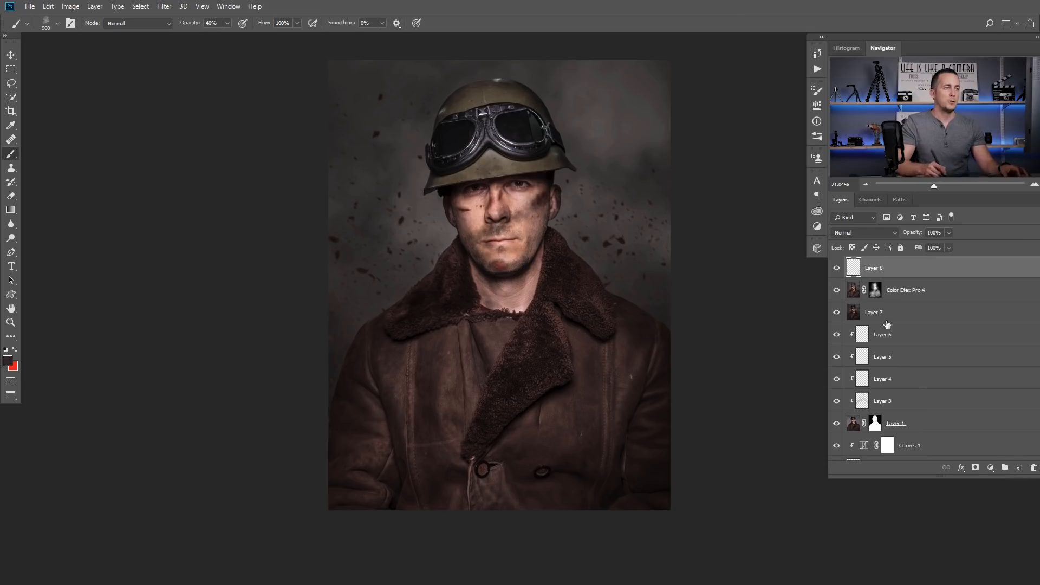
left_click(863, 238)
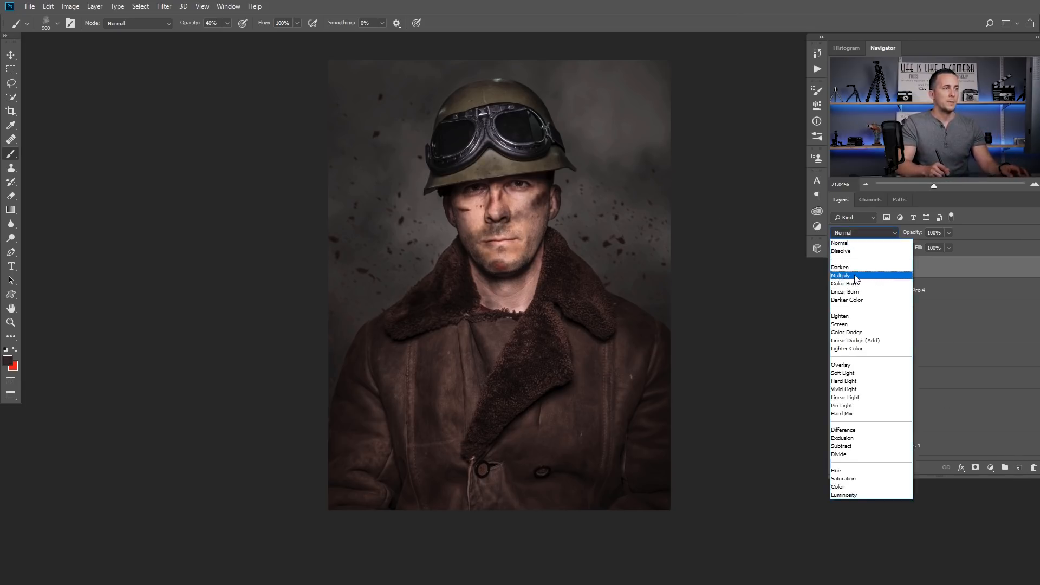
left_click(862, 273)
Paint subtle red stains on the coat's chest and sleeve with the cloud brush at 200 px and 20% opacity.
left_click_drag(384, 370, 414, 374)
key("2")
key("x")
key("[")
key("[")
key("[")
key("[")
key("[")
key("[")
key("[")
key("[")
key("[")
key("[")
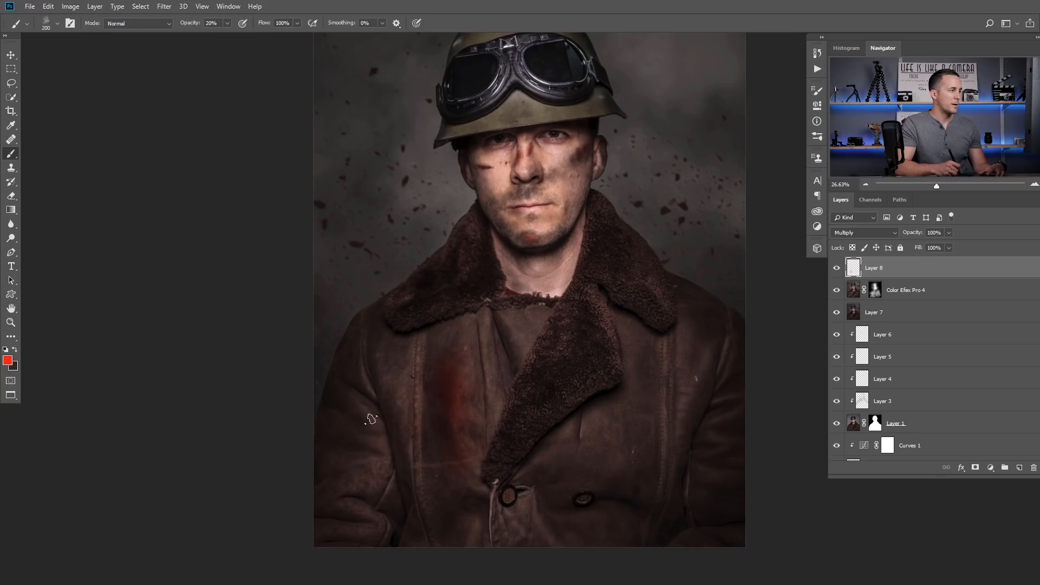
key("x")
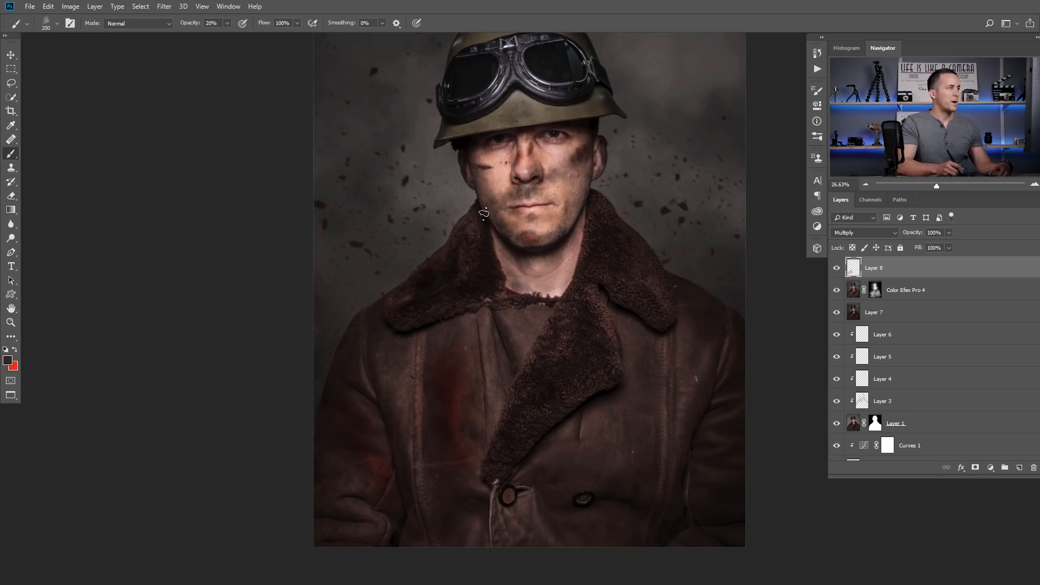
Paint red and dark grime over the helmet's upper front and the top of the goggles, alternating the two brush colors.
left_click_drag(499, 197, 511, 382)
scroll(510, 216, "up", 3)
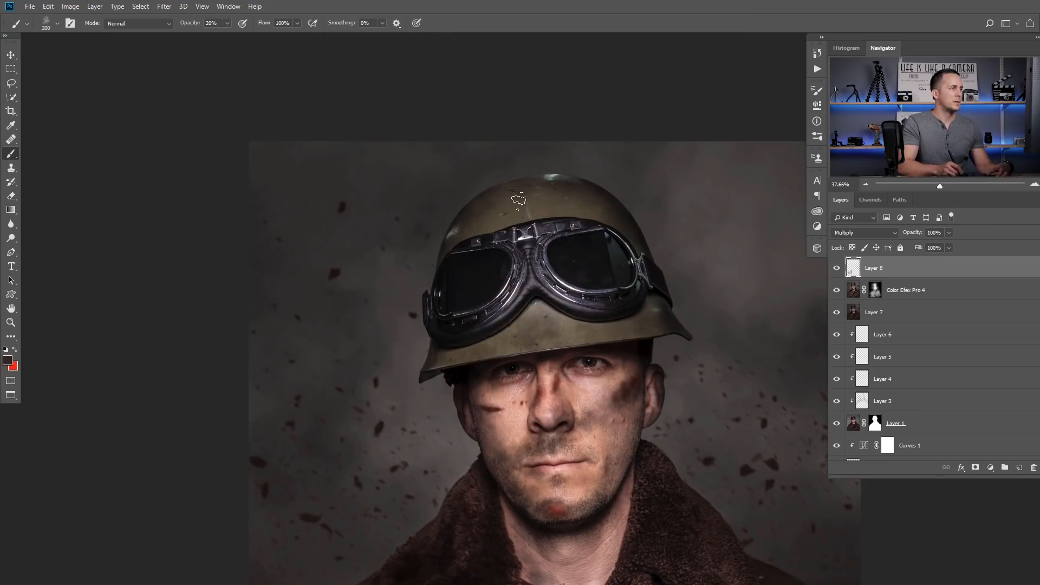
key("x")
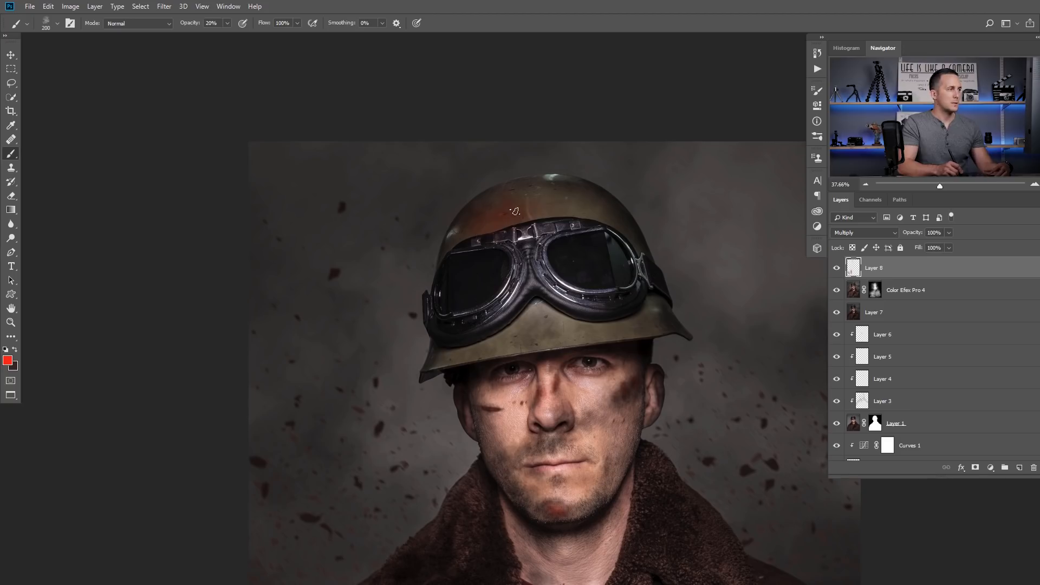
key("x")
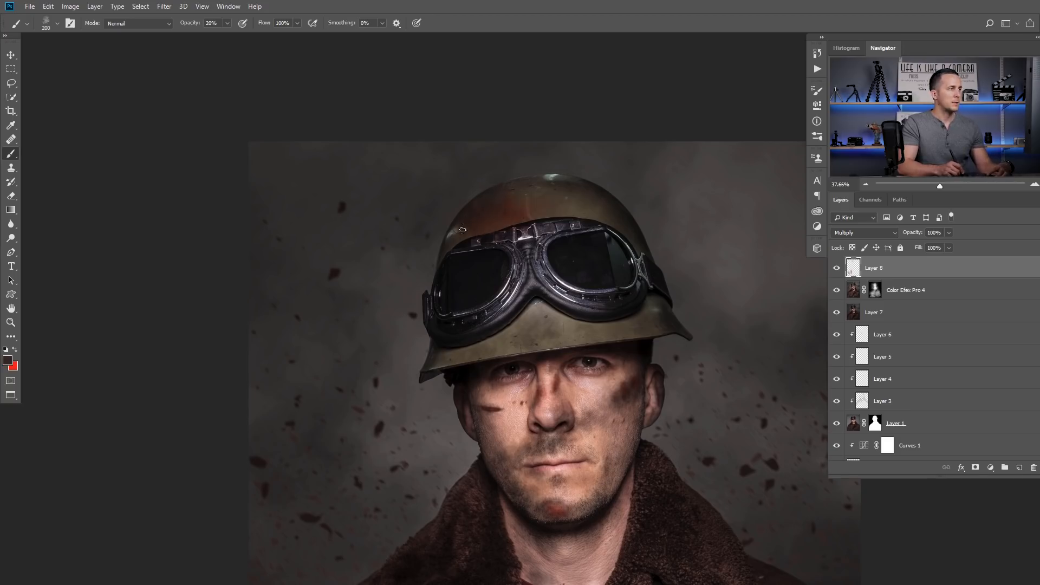
key("x")
key("x")
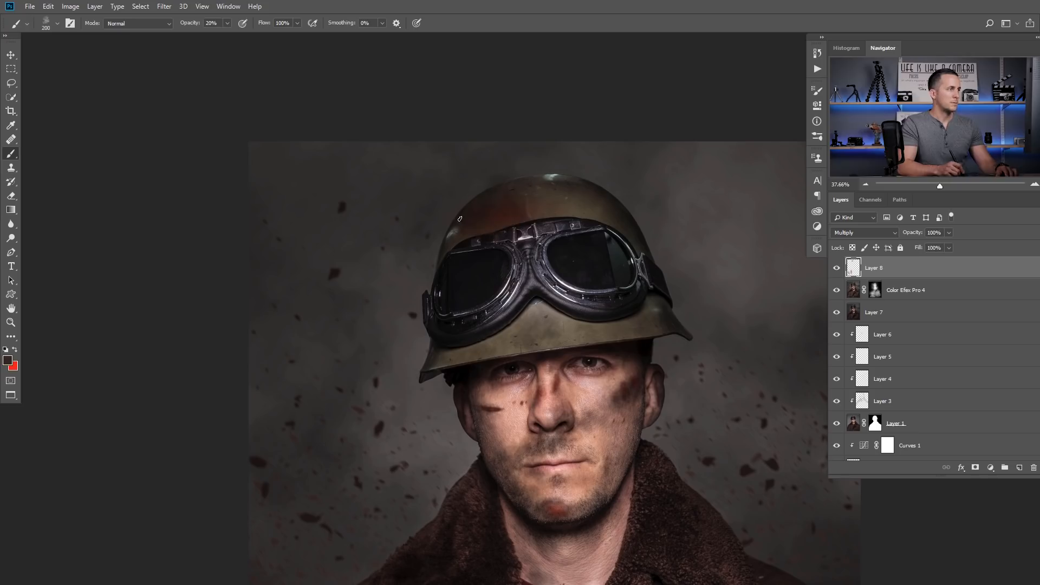
key("x")
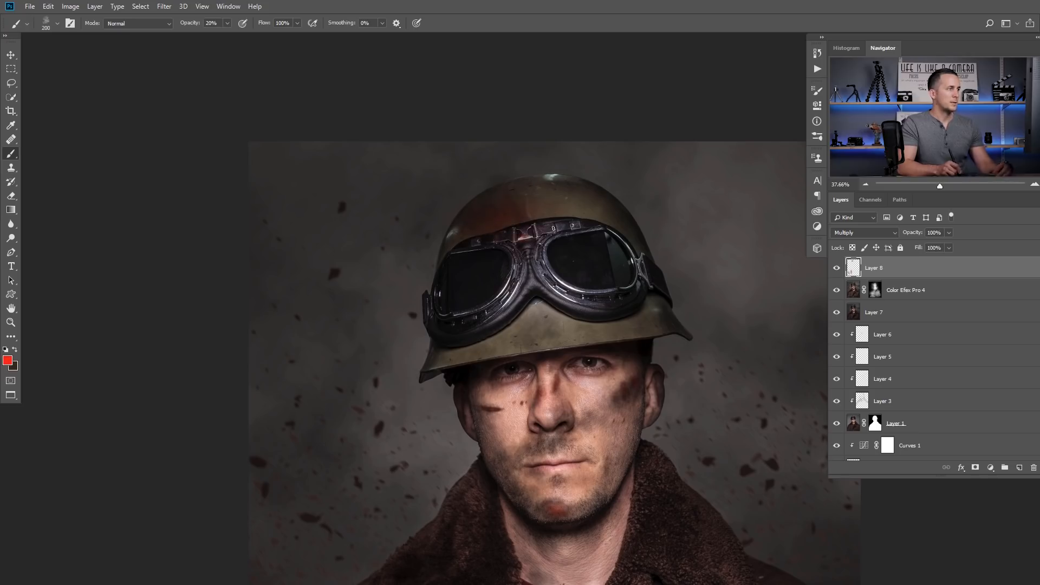
key("x")
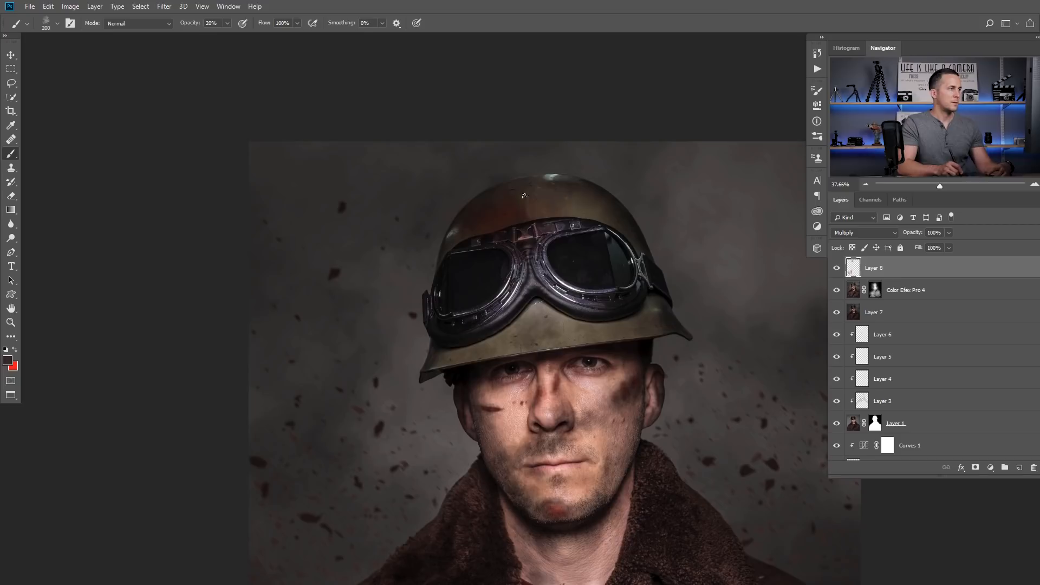
Copy the silhouette mask from Layer 1 onto Layer 8 to confine the painted stains to the soldier.
scroll(524, 195, "down", 4)
scroll(506, 196, "up", 2)
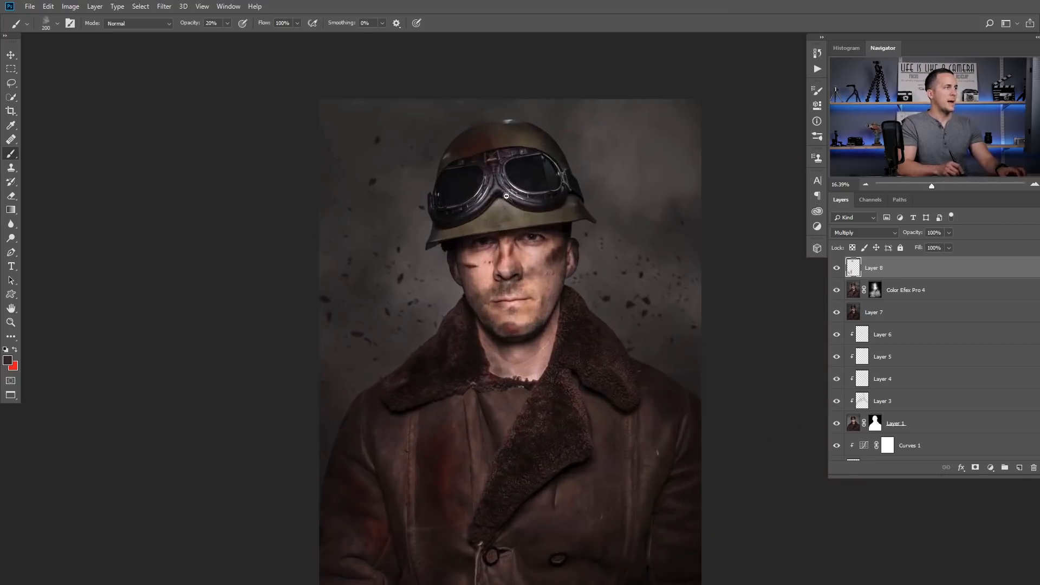
scroll(504, 110, "up", 5)
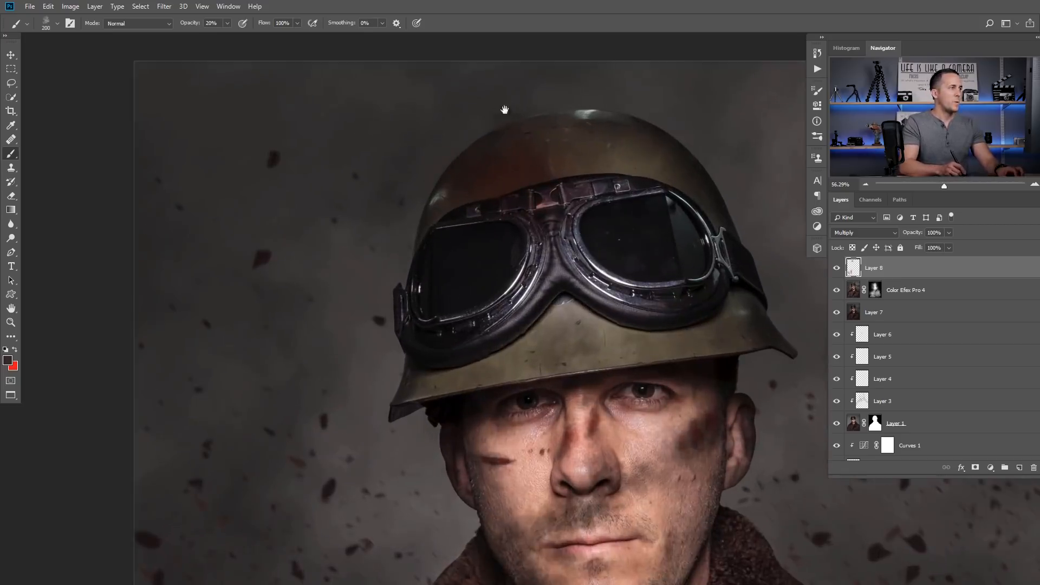
left_click_drag(505, 110, 509, 168)
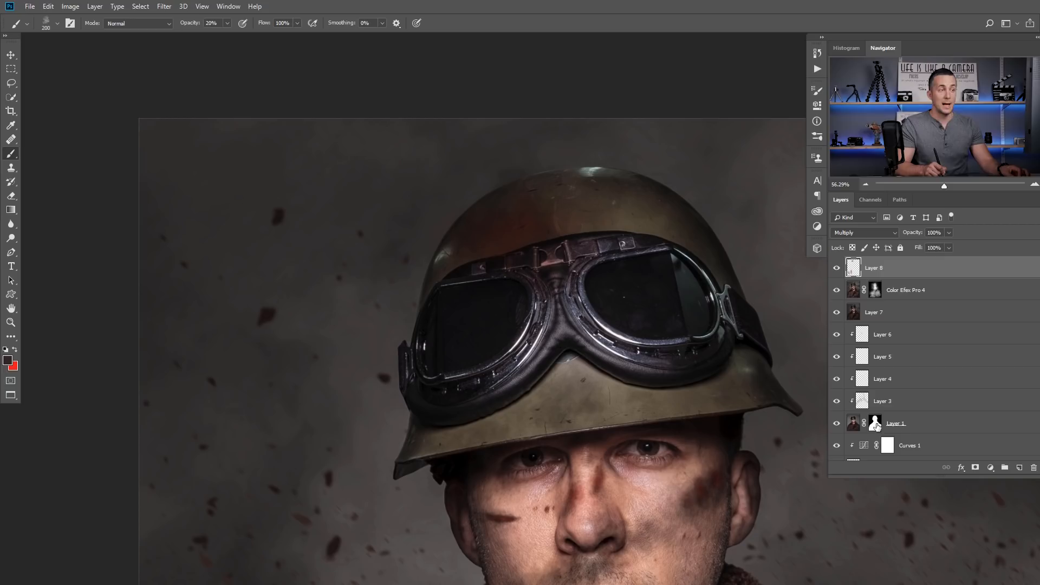
left_click_drag(876, 424, 875, 268)
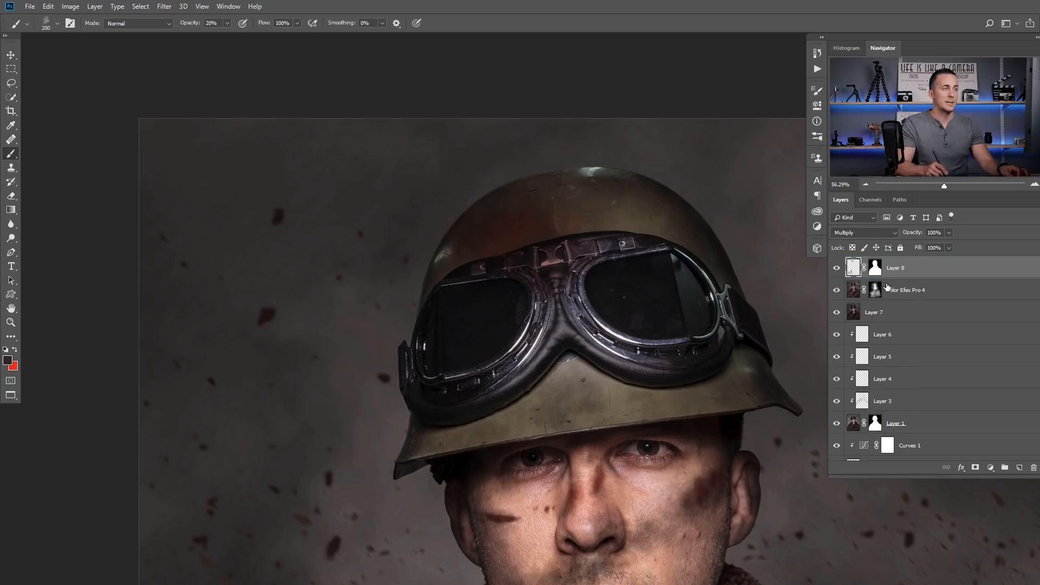
Stamp all visible layers into a new top layer and open it in the Camera Raw Filter.
scroll(525, 245, "down", 4)
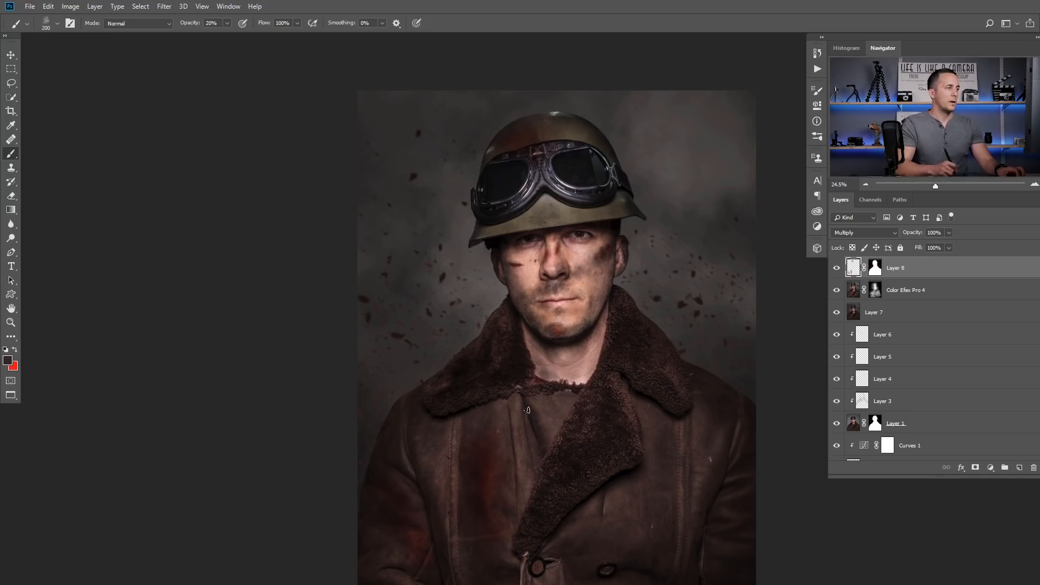
scroll(531, 276, "down", 5)
scroll(516, 358, "up", 3)
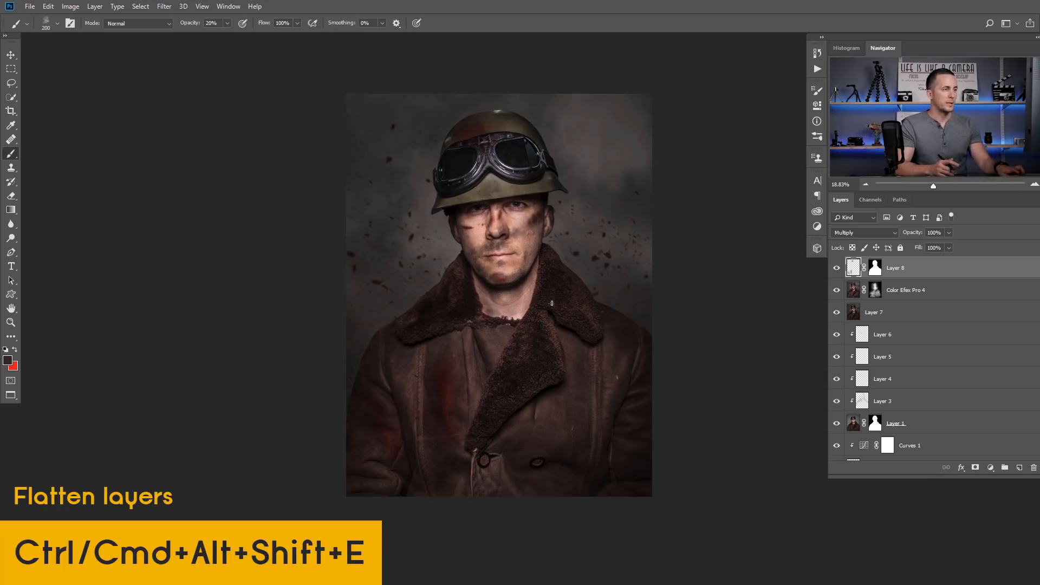
key("ctrl+alt+shift+e")
left_click(164, 6)
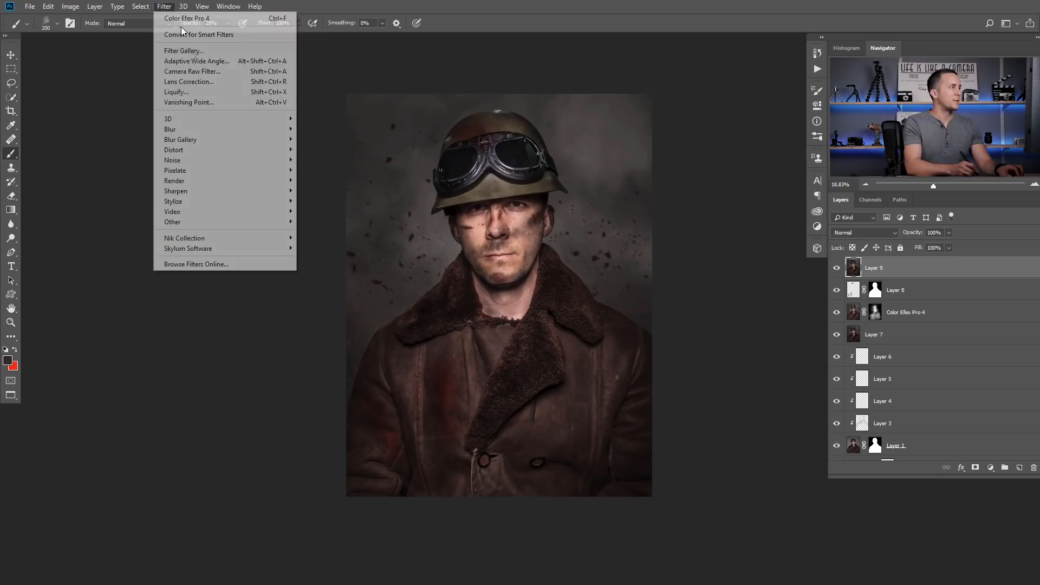
left_click(225, 71)
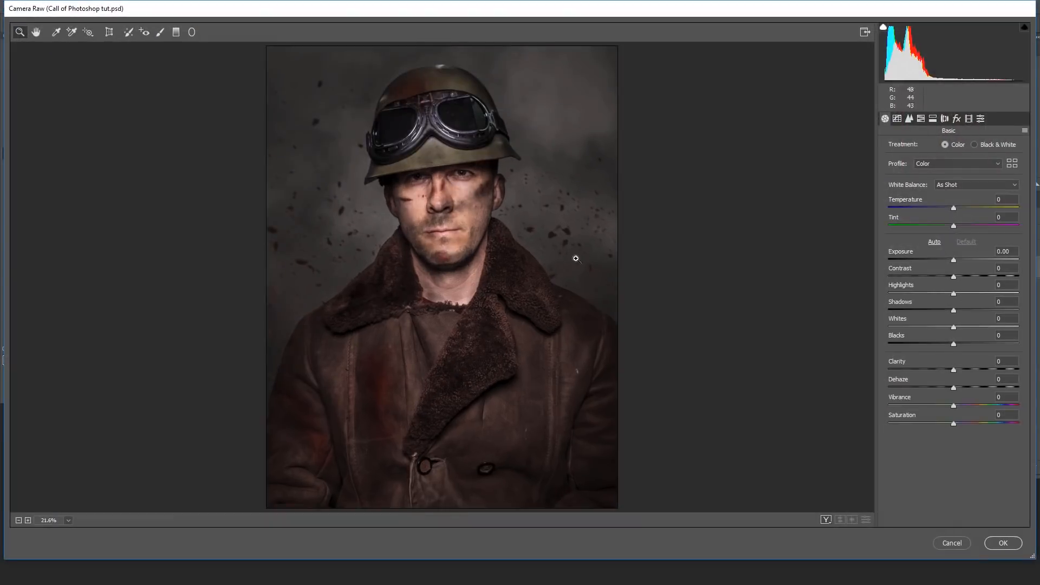
Set saturation to -18, vibrance to +7 and the Yellows hue to -26 in Camera Raw.
left_click_drag(954, 424, 942, 424)
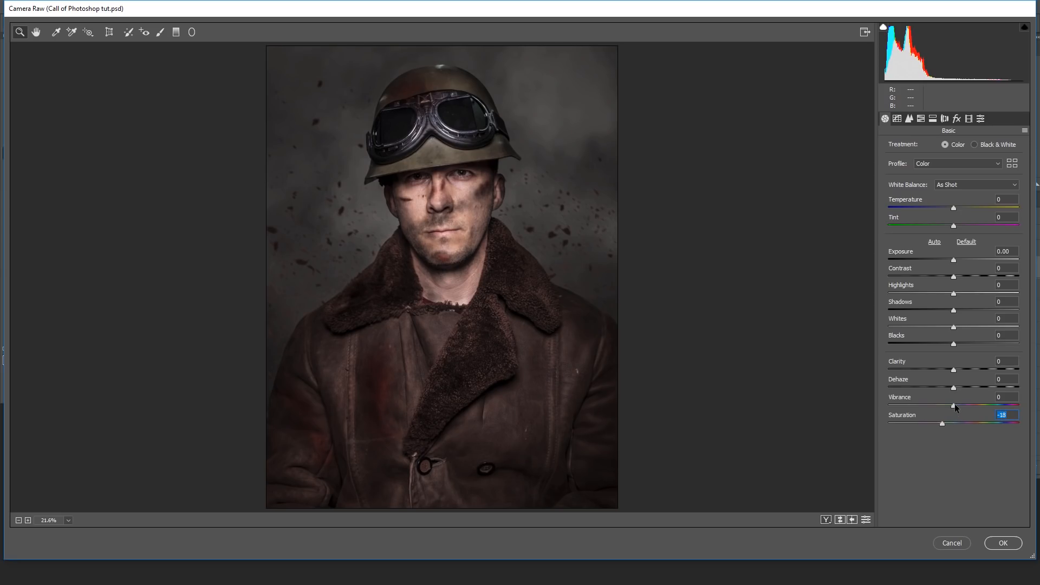
left_click(932, 119)
left_click(926, 120)
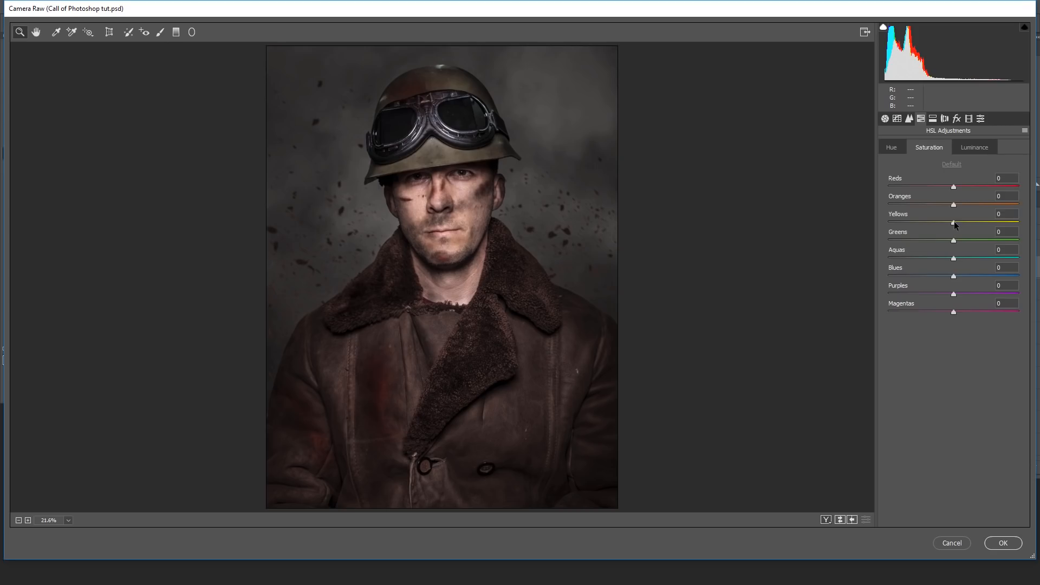
key("shift+Down")
left_click(893, 152)
mouse_move(954, 224)
left_mouse_down()
mouse_move(911, 226)
mouse_move(1023, 229)
mouse_move(936, 222)
left_mouse_up()
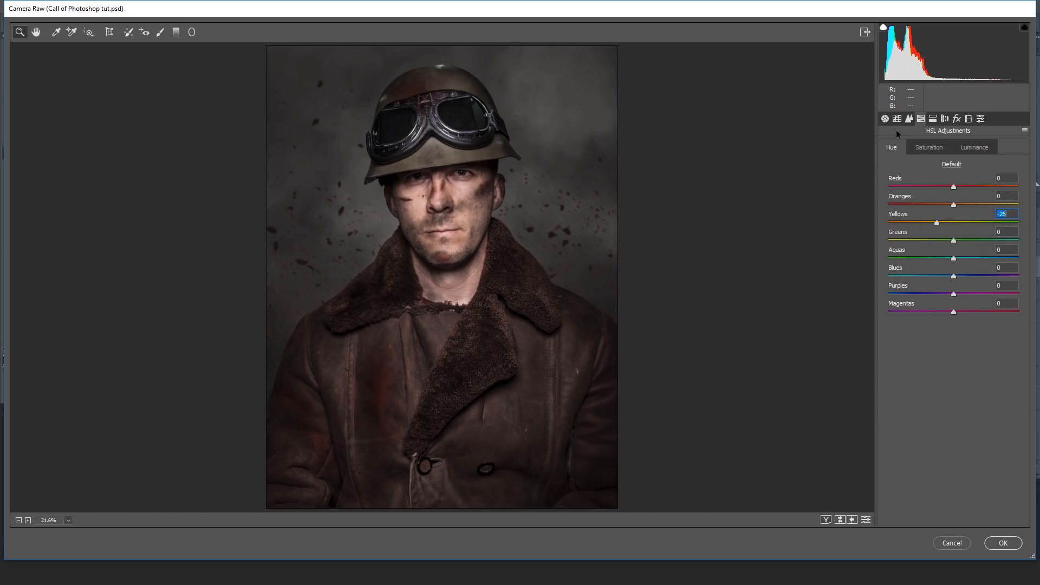
Set clarity to +13 and dehaze to +18 in the Basic adjustments.
left_click(887, 119)
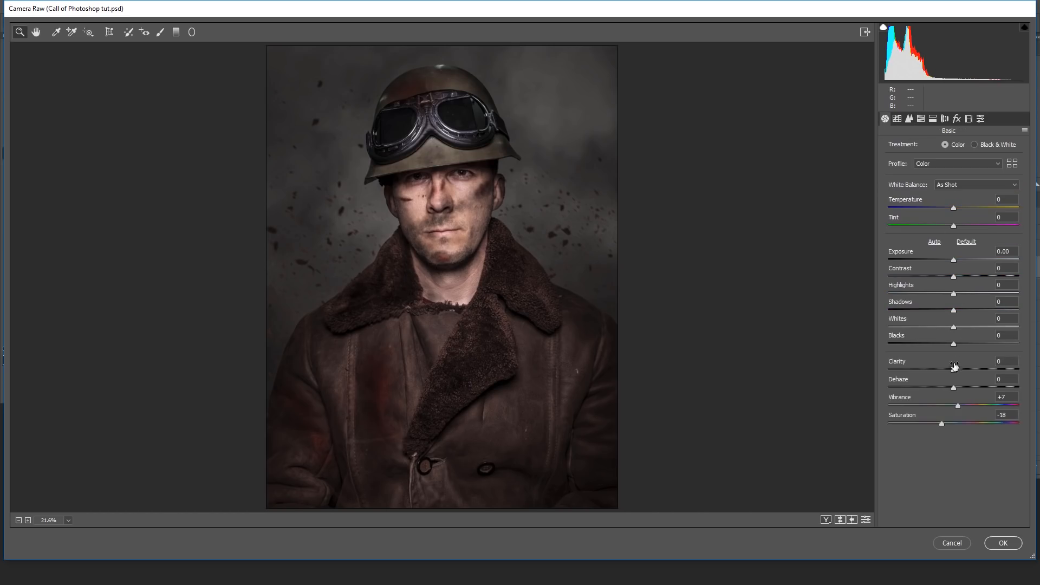
left_click_drag(969, 370, 944, 385)
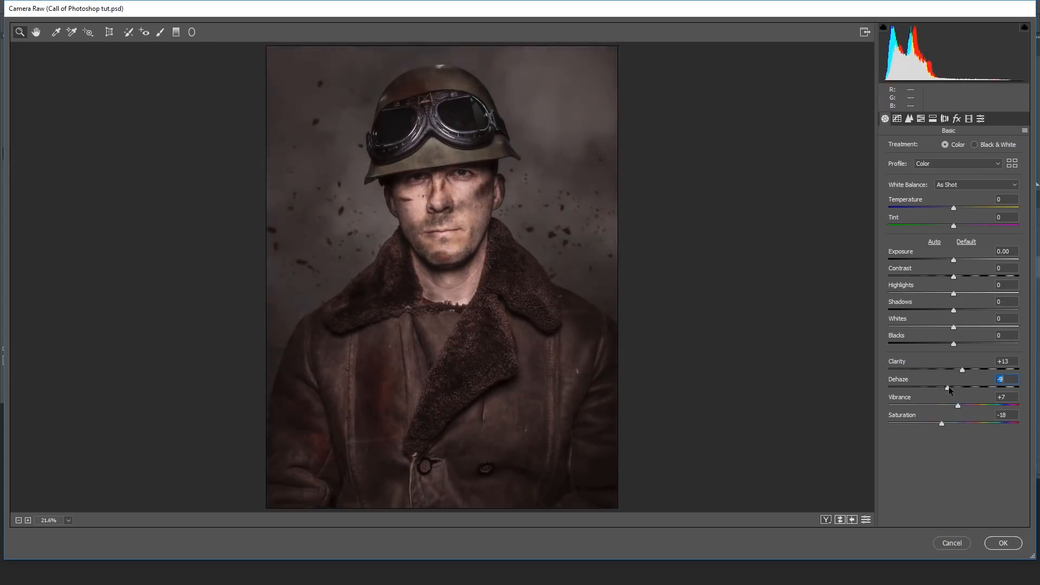
left_click_drag(945, 386, 971, 386)
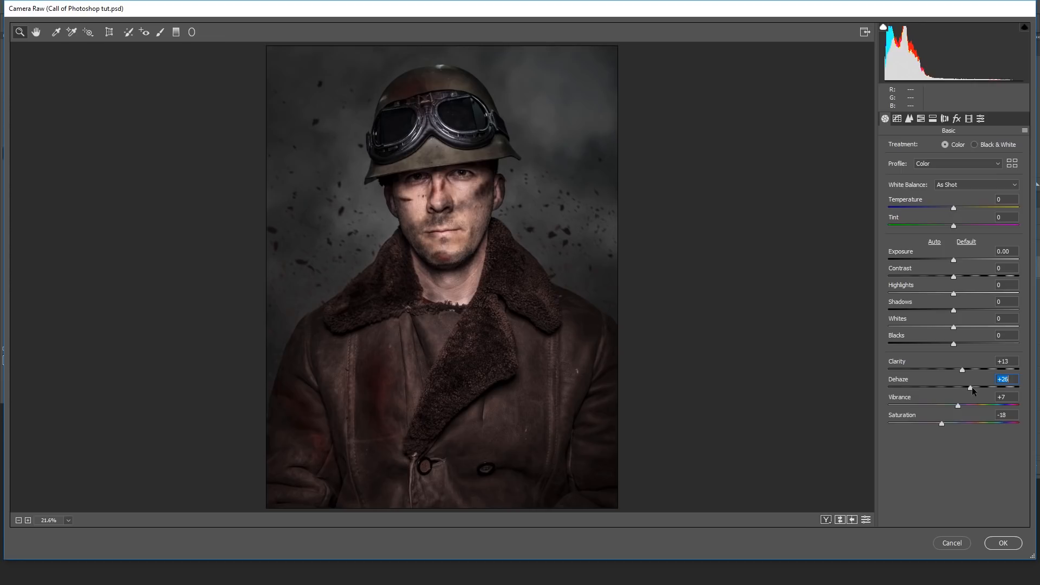
left_click_drag(972, 387, 967, 388)
Set shadows to +8 and contrast to +7, compare with the original, and apply the Camera Raw adjustments.
left_click_drag(956, 313, 959, 316)
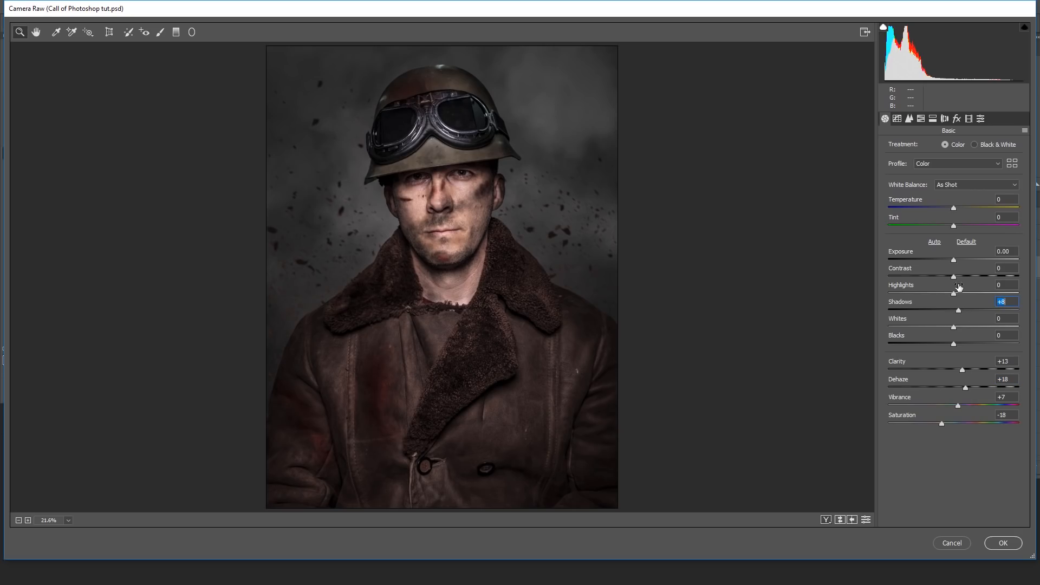
left_click_drag(955, 278, 958, 278)
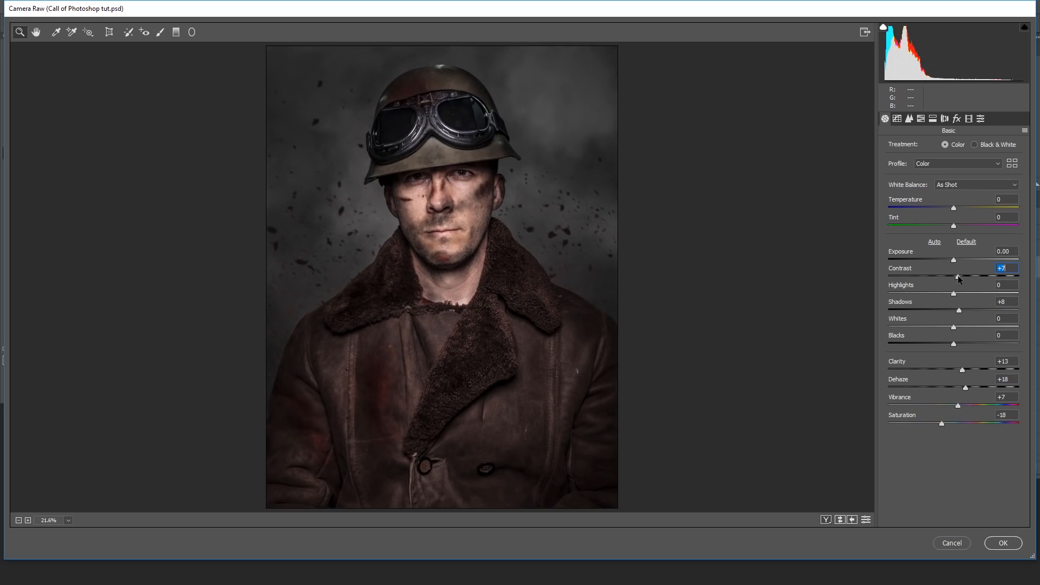
key("p")
key("p")
left_click(1004, 543)
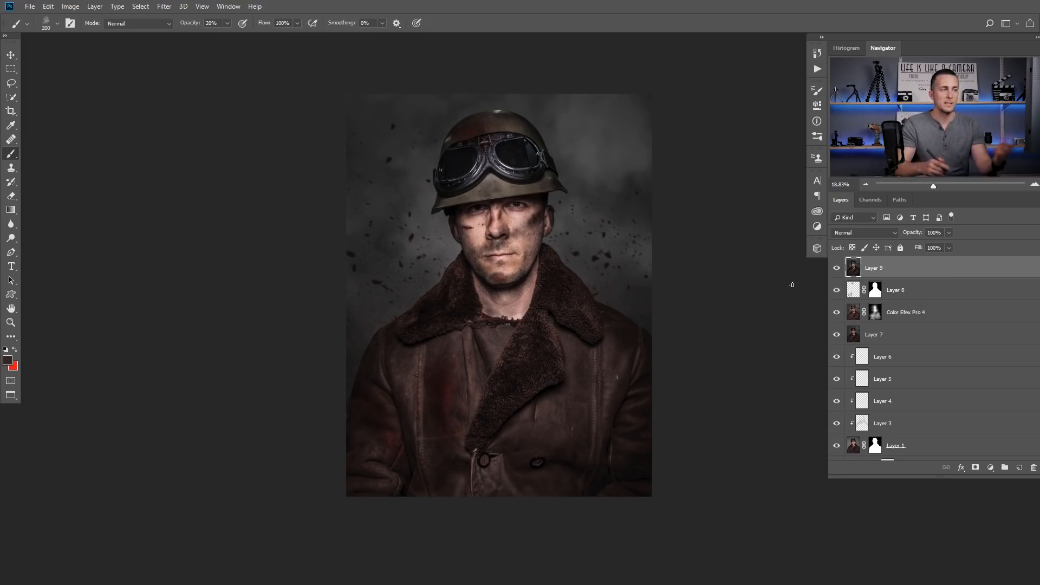
Add a brightening Curves adjustment layer with input 114 raised to output 169, and invert its mask to black.
left_click(990, 470)
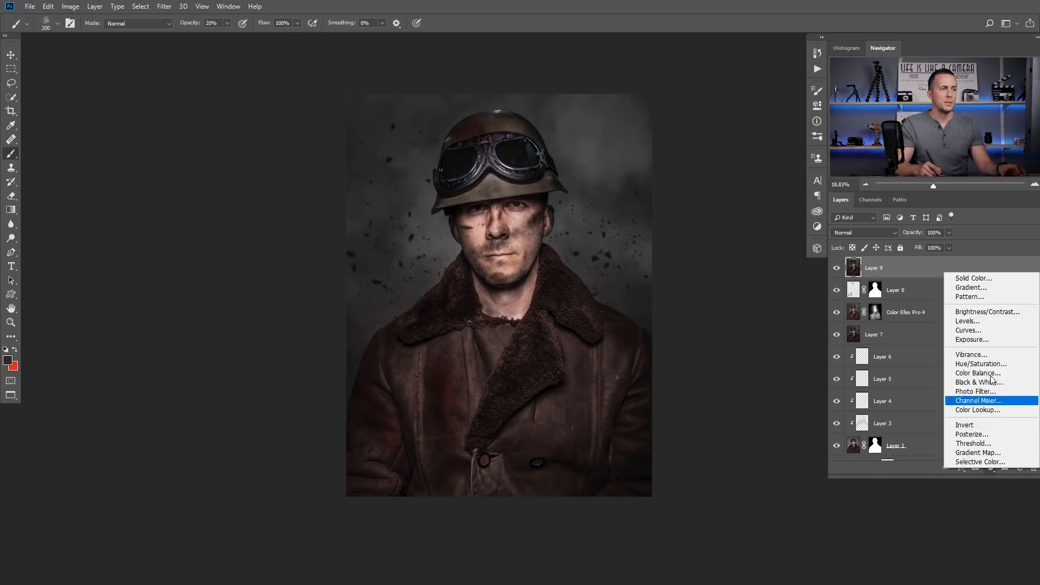
left_click(987, 333)
left_click_drag(737, 186, 720, 184)
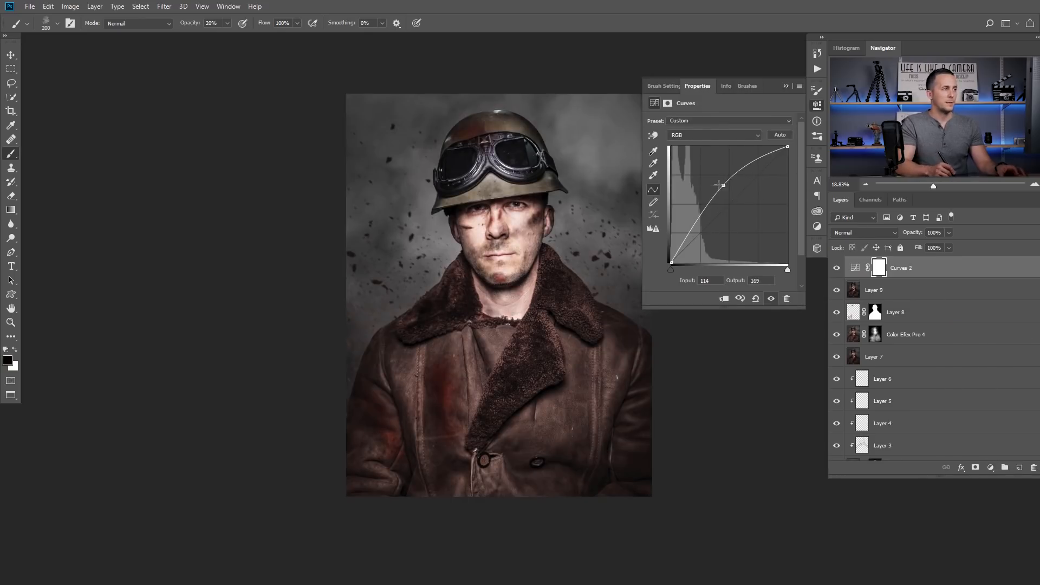
key("ctrl+i")
Duplicate the brightening Curves layer and reshape the copy into a darkening curve with input 165 and output 106.
key("ctrl+j")
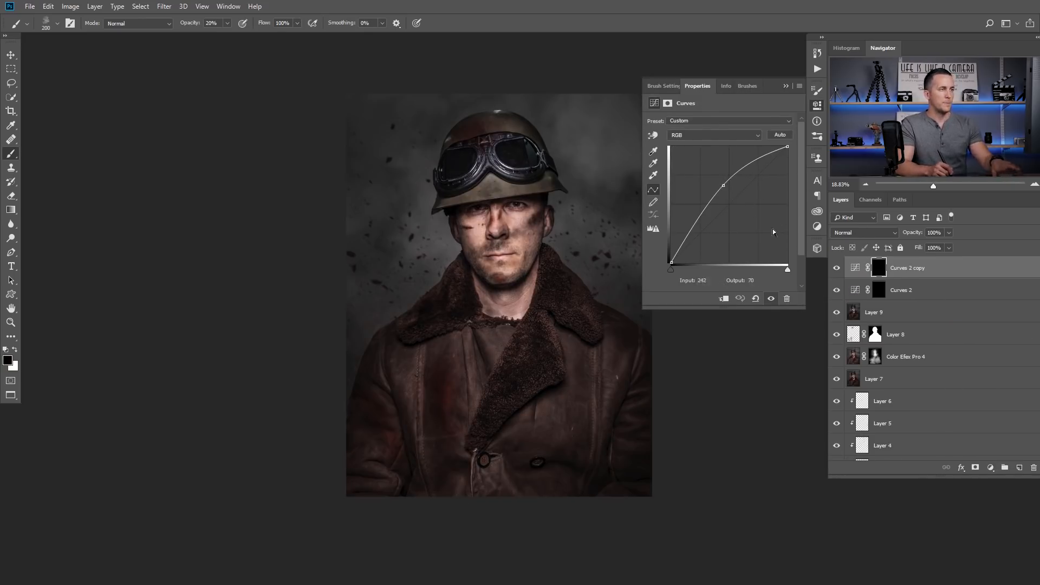
left_click_drag(720, 185, 746, 214)
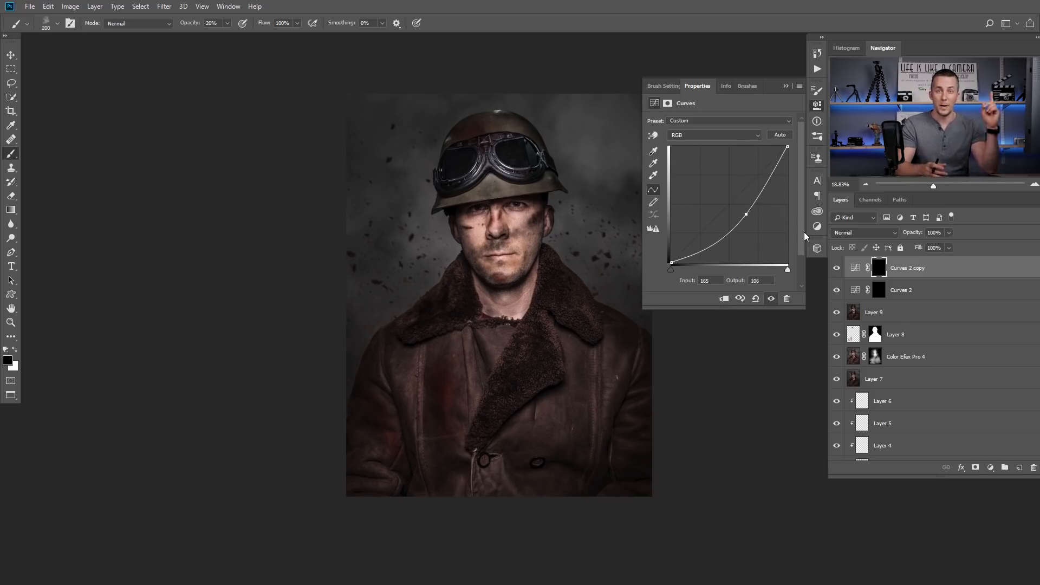
Paint soft highlights on the face through the Curves 2 mask with a small white brush at 10% opacity.
left_click(878, 291)
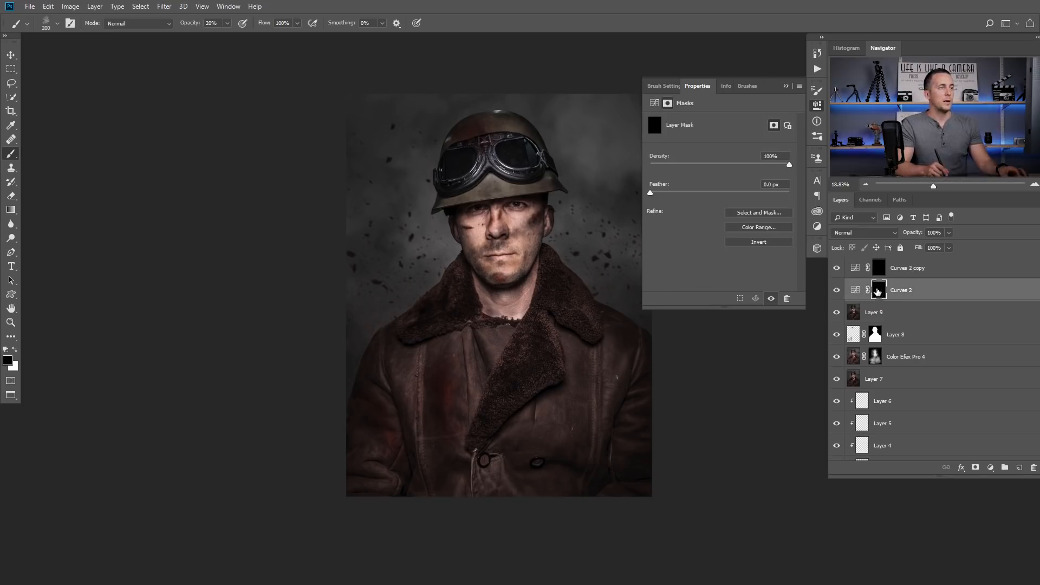
left_click(790, 87)
scroll(475, 223, "up", 3)
key("x")
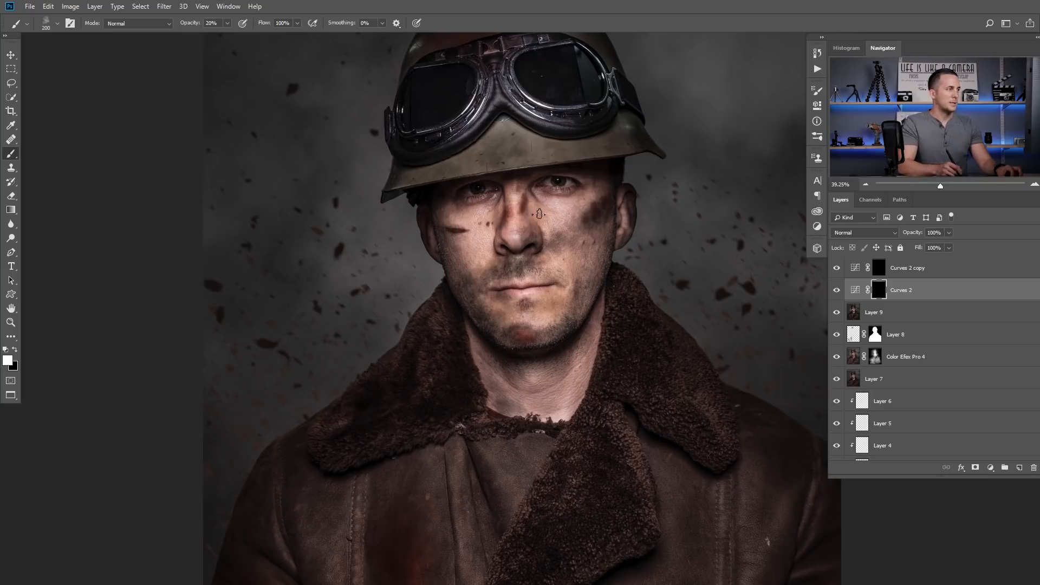
key("1")
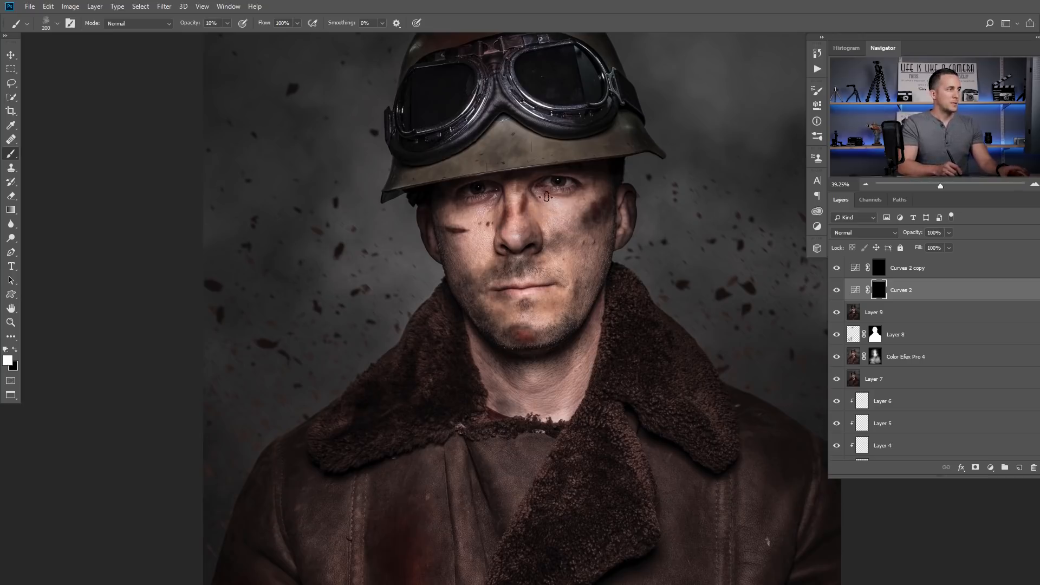
key("bracketleft")
key("bracketleft")
key("bracketleft")
scroll(559, 189, "up", 3)
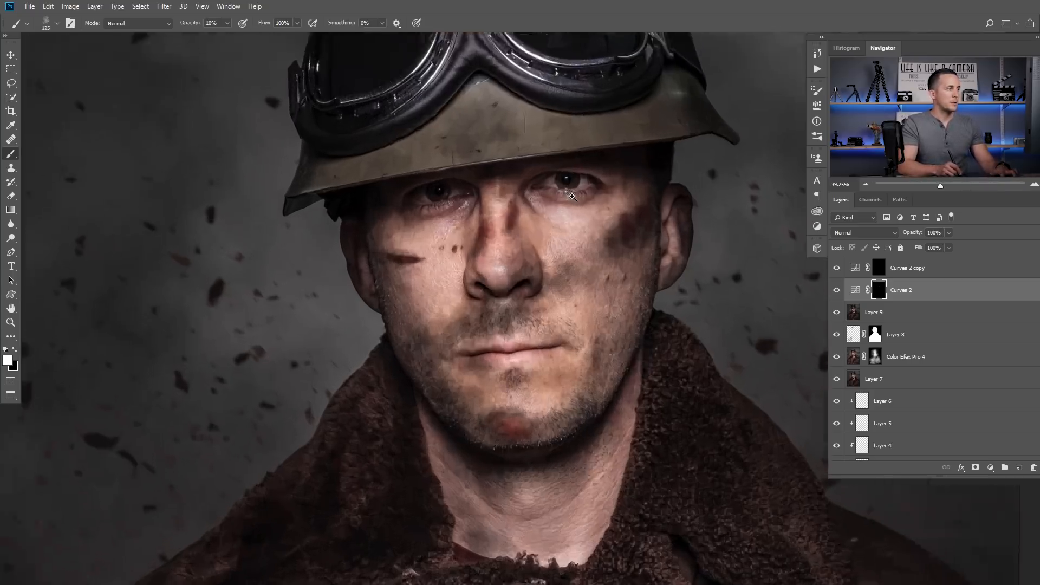
key("bracketleft")
key("bracketleft")
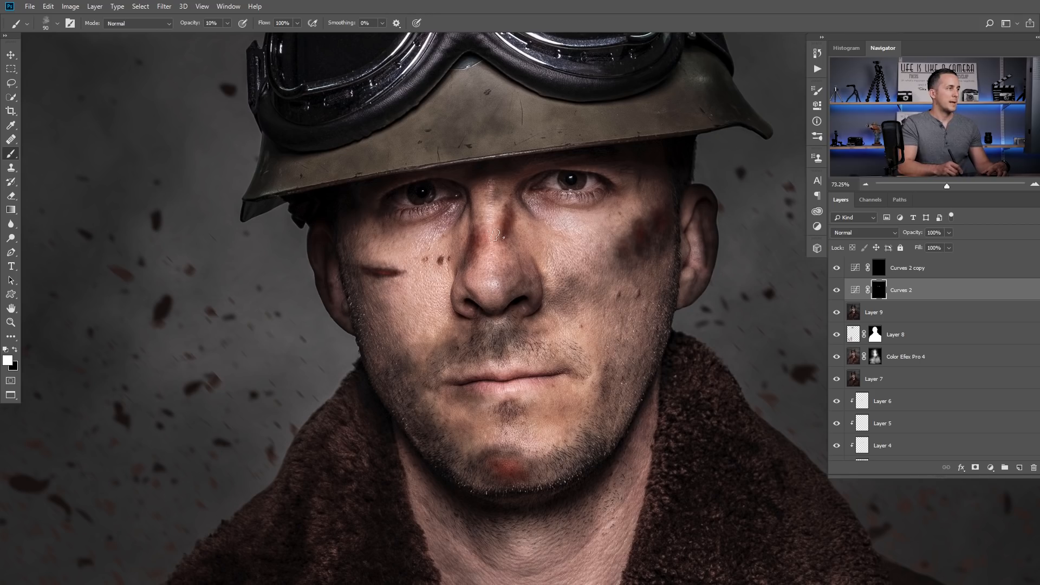
key("bracketright")
Paint shadows on the face through the Curves 2 copy mask in white at 10% opacity, enlarging the brush from 175 to 250.
scroll(530, 178, "down", 5)
left_click_drag(443, 384, 396, 461)
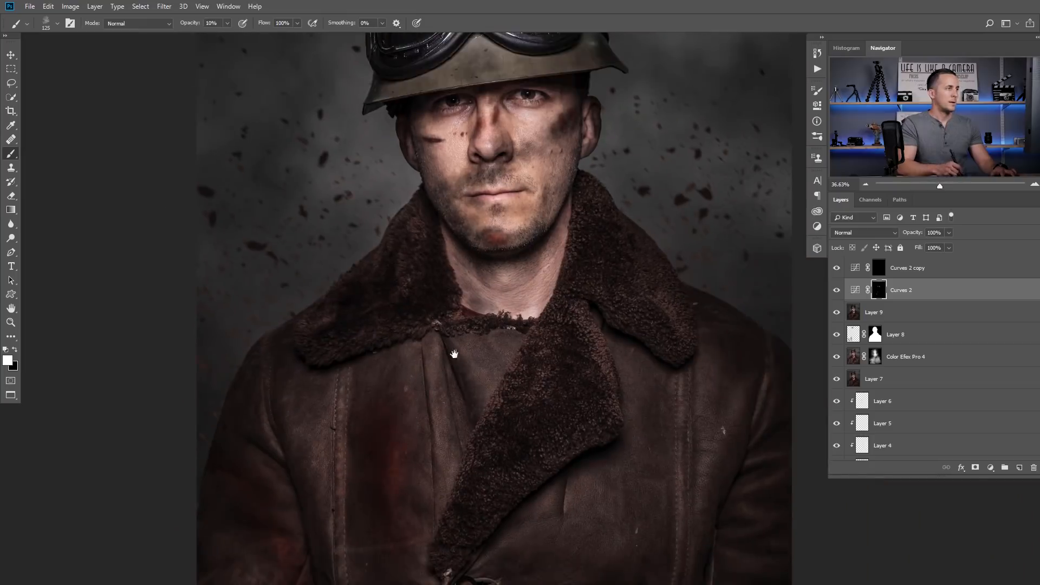
left_click_drag(454, 353, 456, 505)
key("alt+bracketright")
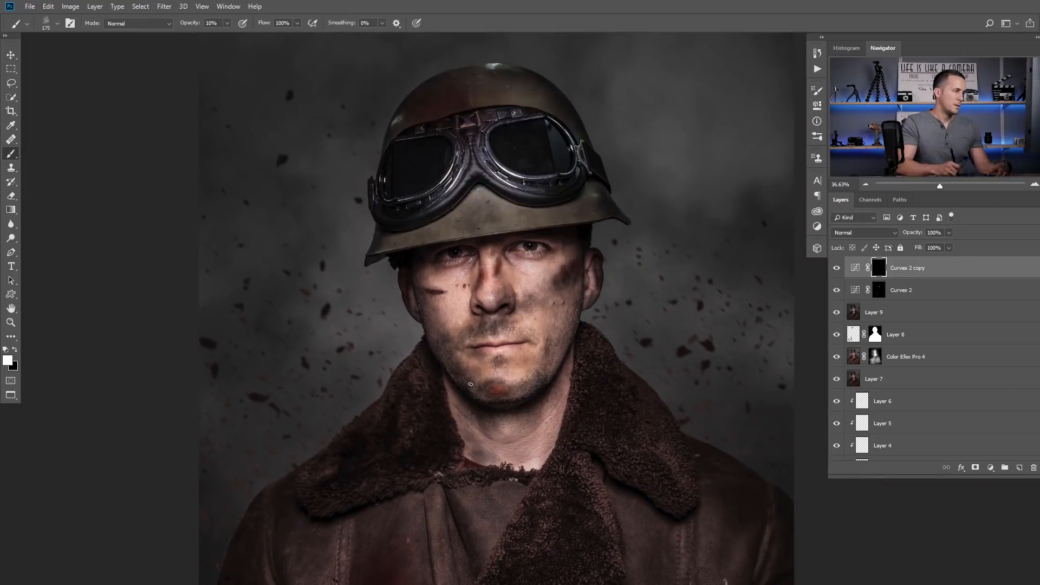
left_click_drag(482, 318, 493, 313)
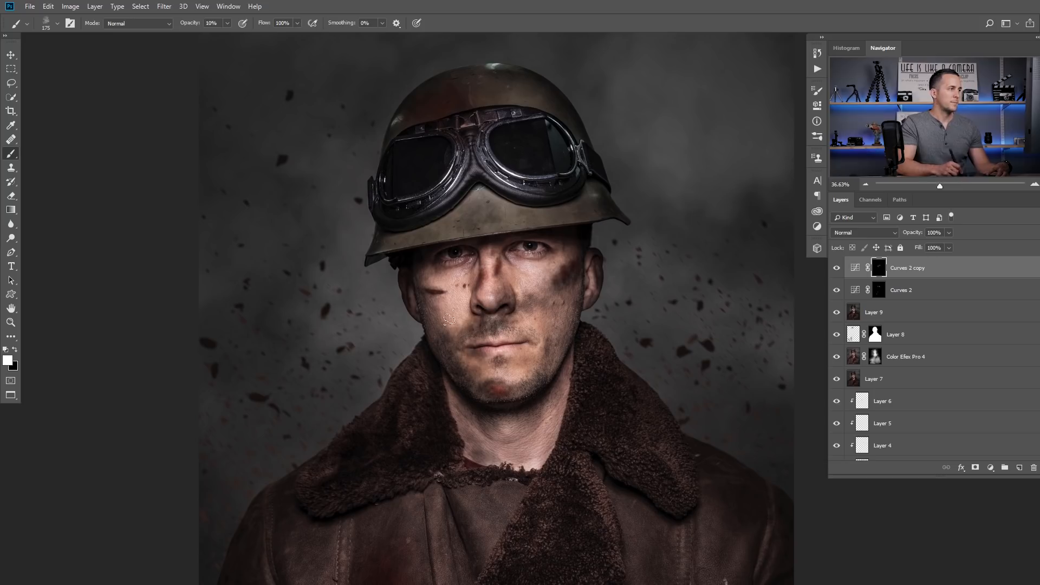
key("bracketright")
key("bracketright")
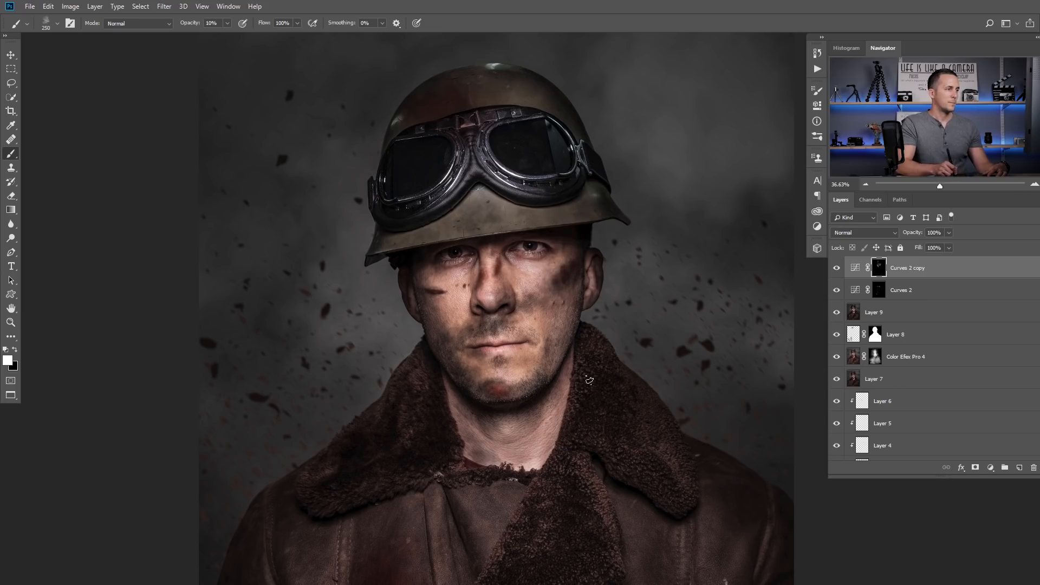
Darken the lower part of the coat through the Curves 2 copy mask with a size 1700 white brush at 20% opacity.
left_click_drag(532, 462, 507, 175)
left_click_drag(549, 330, 506, 393)
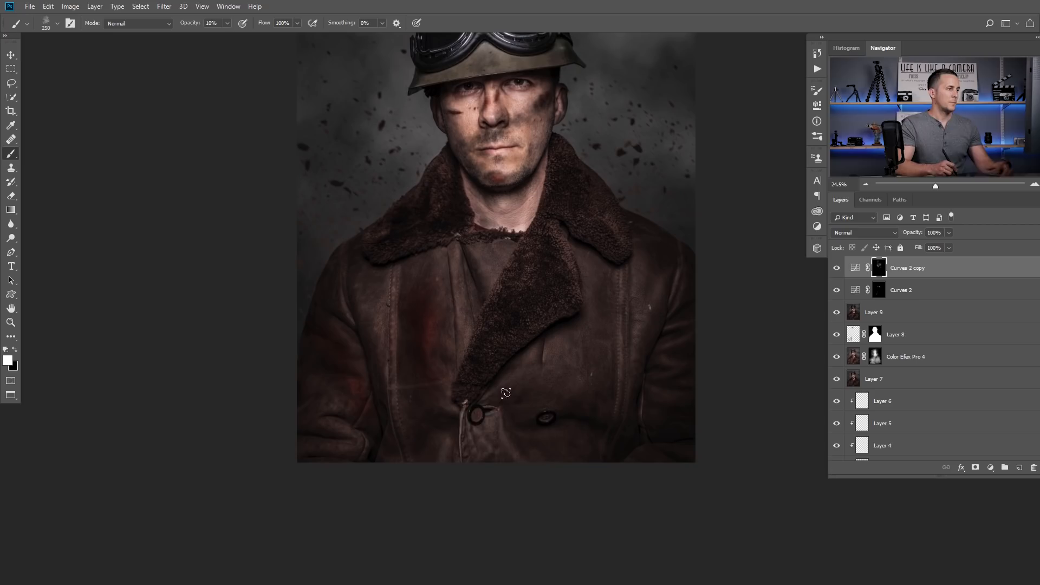
key("]")
key("]")
key("]")
key("]")
key("]")
key("2")
mouse_move(440, 442)
left_mouse_down()
mouse_move(294, 469)
mouse_move(676, 408)
mouse_move(657, 418)
mouse_move(291, 395)
mouse_move(673, 372)
mouse_move(584, 324)
left_mouse_up()
left_click_drag(533, 440, 491, 441)
Compare the portrait with and without the Curves 2 and Curves 2 copy layers.
left_click(836, 268)
left_click(835, 289)
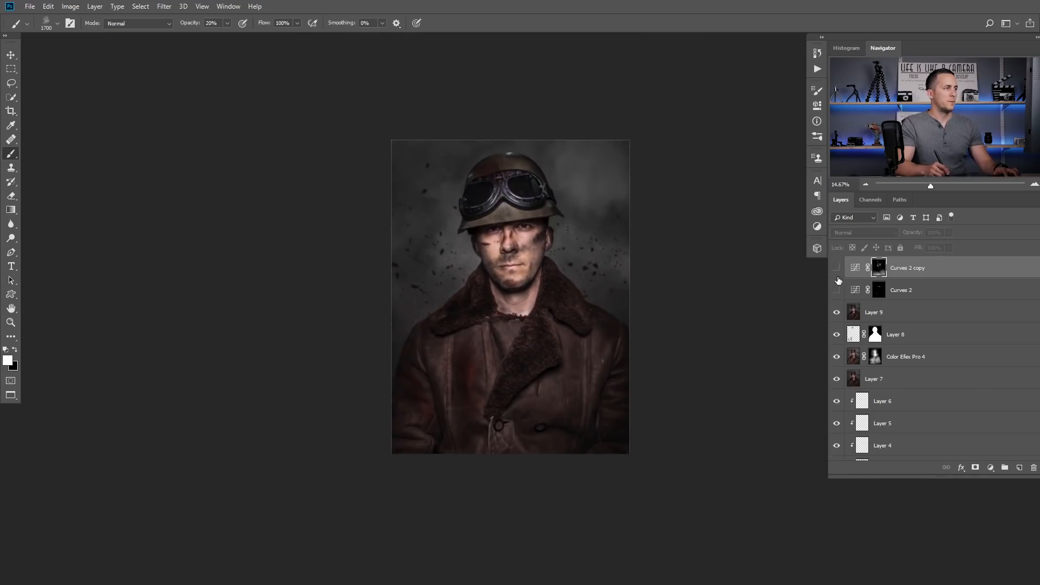
left_click_drag(838, 270, 838, 289)
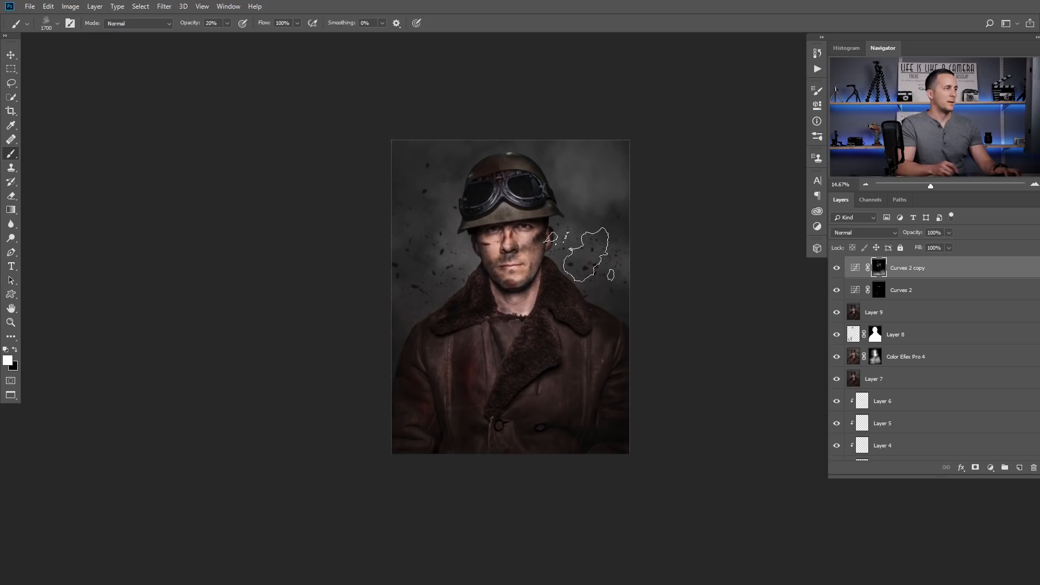
scroll(527, 230, "up", 5)
left_click_drag(528, 231, 505, 177)
scroll(505, 177, "down", 1)
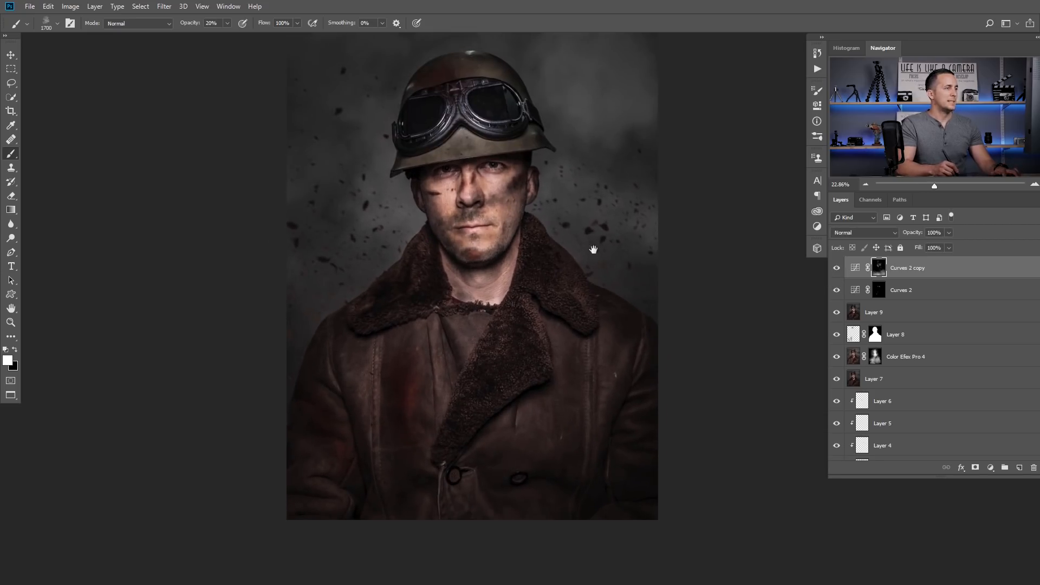
Duplicate the original soldier portrait, Layer 1, and move the copy to the top of the layer stack.
scroll(911, 341, "down", 4)
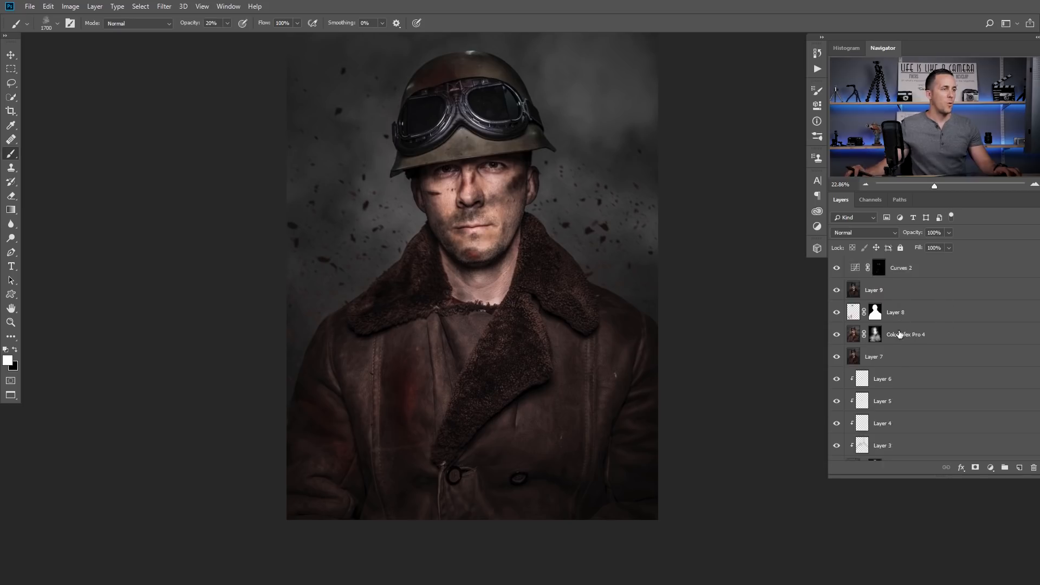
left_click(848, 378, "alt")
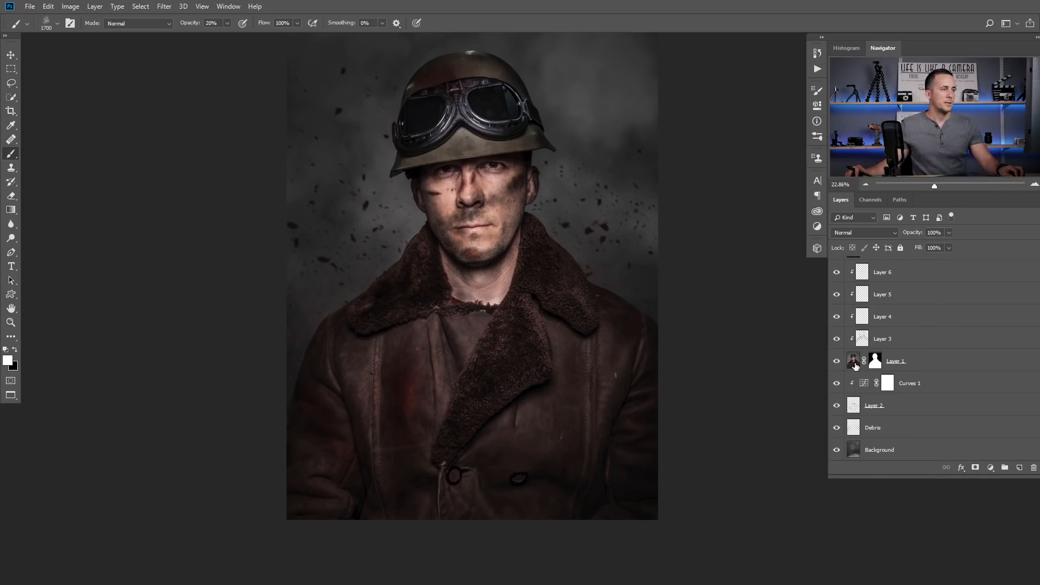
left_click(853, 362)
scroll(864, 369, "up", 5)
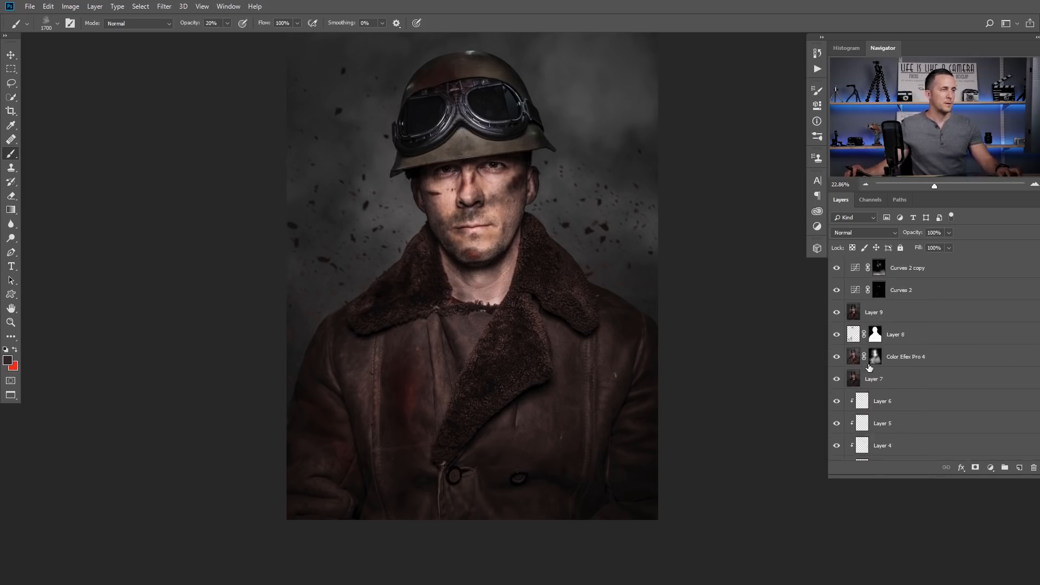
scroll(856, 325, "down", 3)
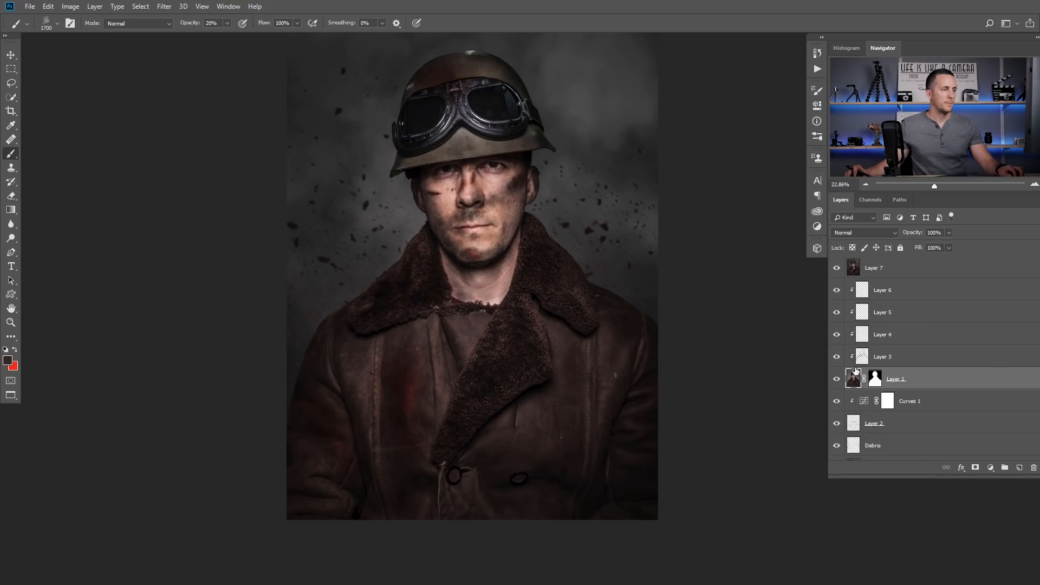
key("ctrl+j")
key("ctrl+shift+bracketleft")
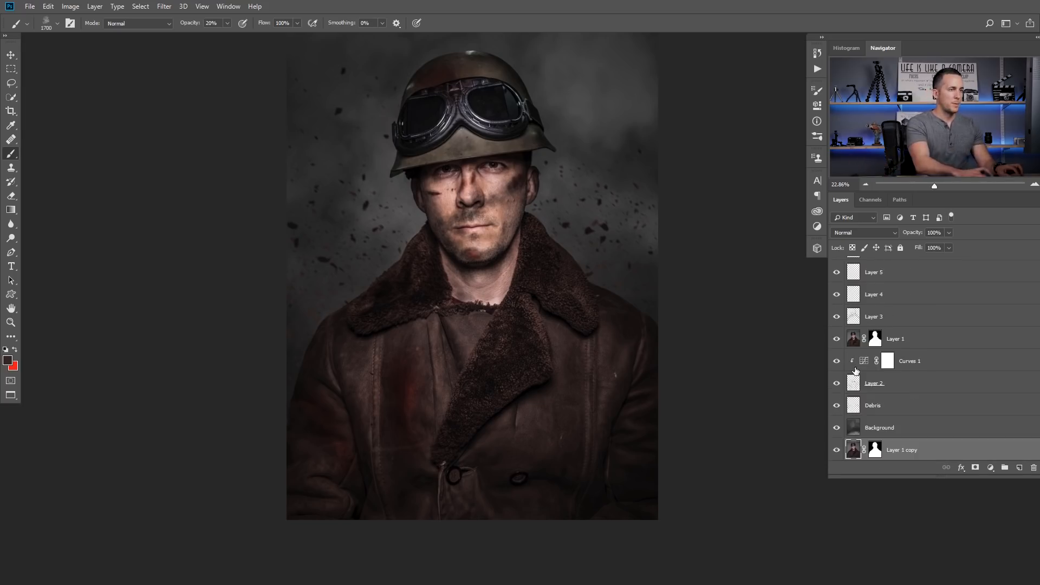
key("ctrl+shift+bracketright")
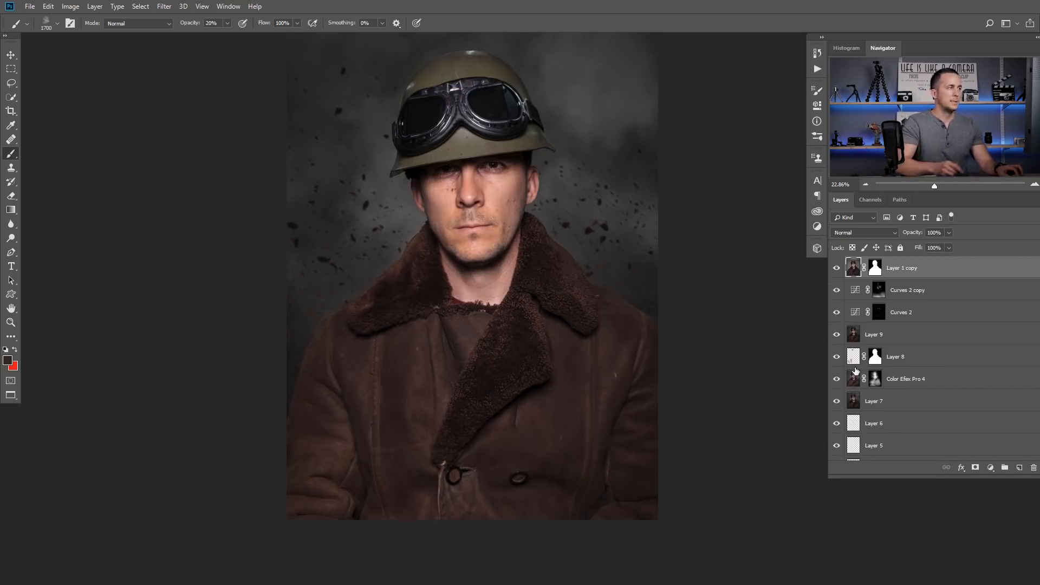
Disable the mask on Layer 1 copy and toggle the layer's visibility to compare the original with the composite, leaving it hidden.
left_click(873, 269, "shift")
left_click_drag(564, 265, 553, 251)
left_click_drag(553, 251, 526, 254)
left_click(839, 270)
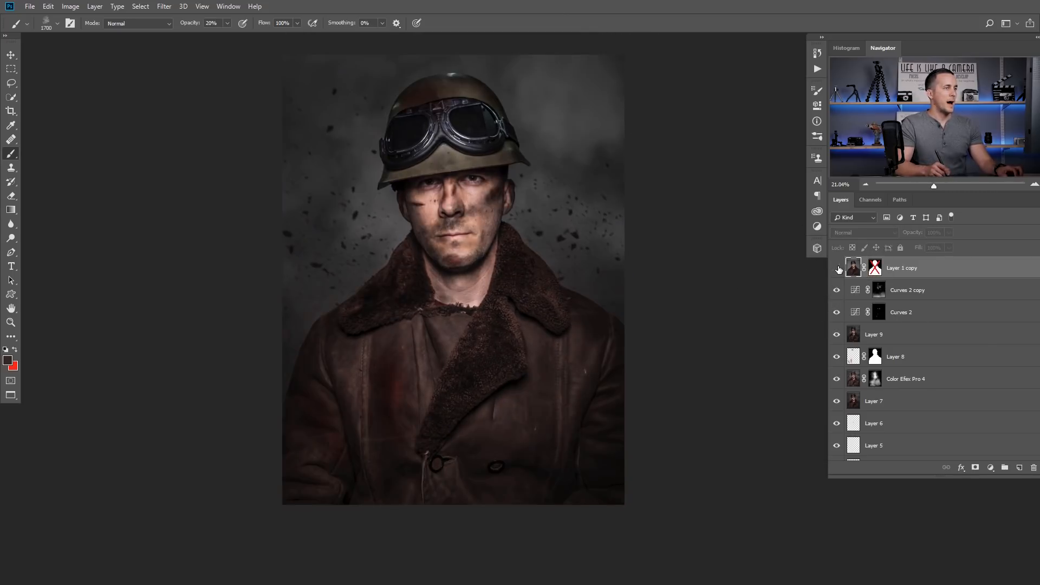
left_click(838, 270)
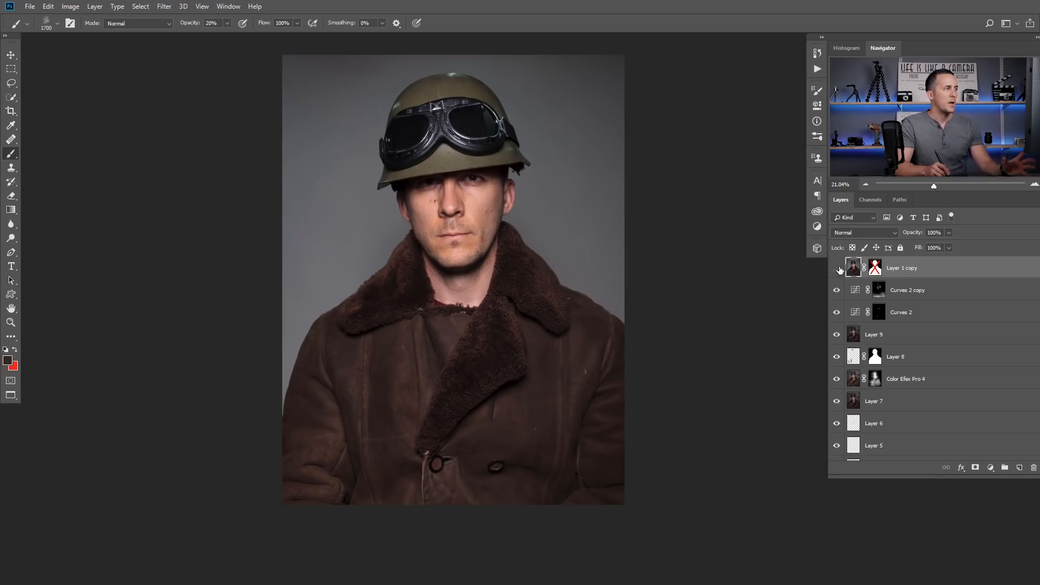
left_click(840, 271)
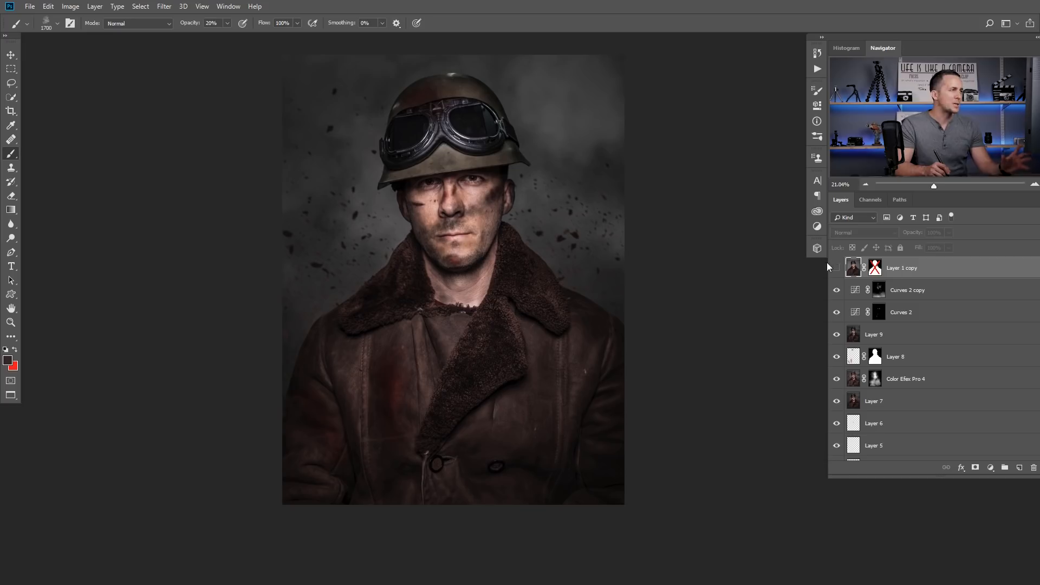